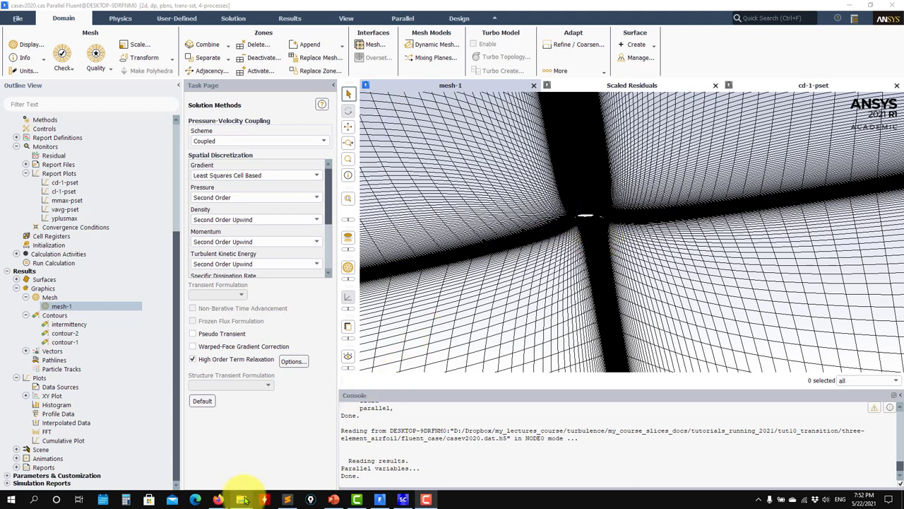
Step: Look through the fluent_case folder and its output subfolder in File Explorer, and return to Fluent
{"action": "mouse_move", "coordinate": [243, 502]}
{"action": "left_click", "coordinate": [281, 458]}
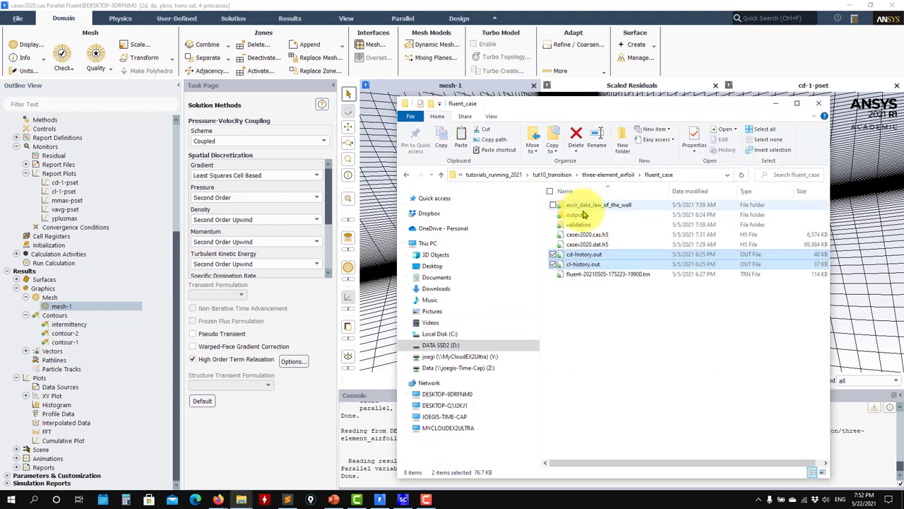
{"action": "left_click", "coordinate": [584, 254]}
{"action": "left_click", "coordinate": [584, 263], "text": "ctrl"}
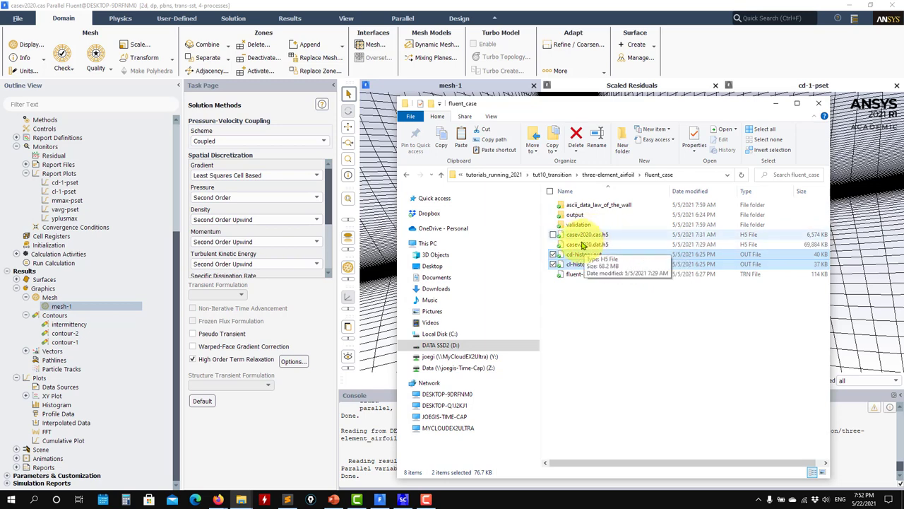
{"action": "double_click", "coordinate": [575, 214]}
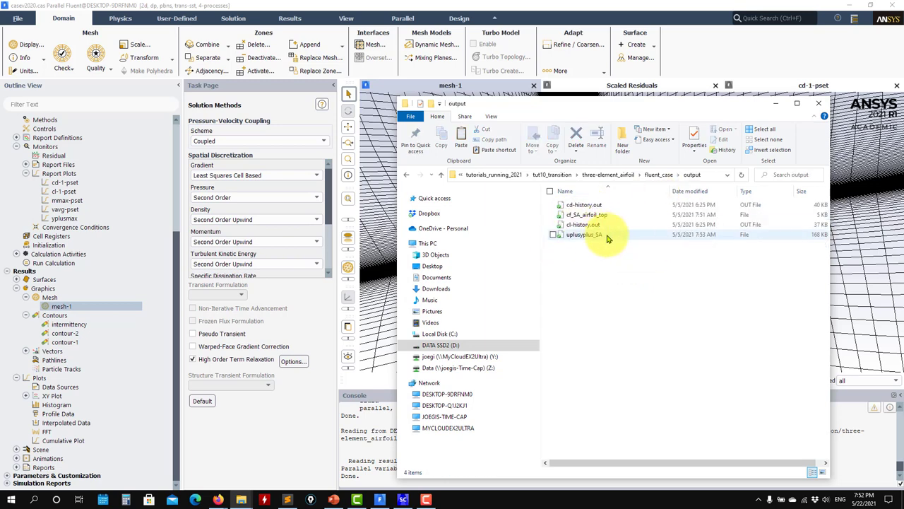
{"action": "left_click", "coordinate": [441, 175]}
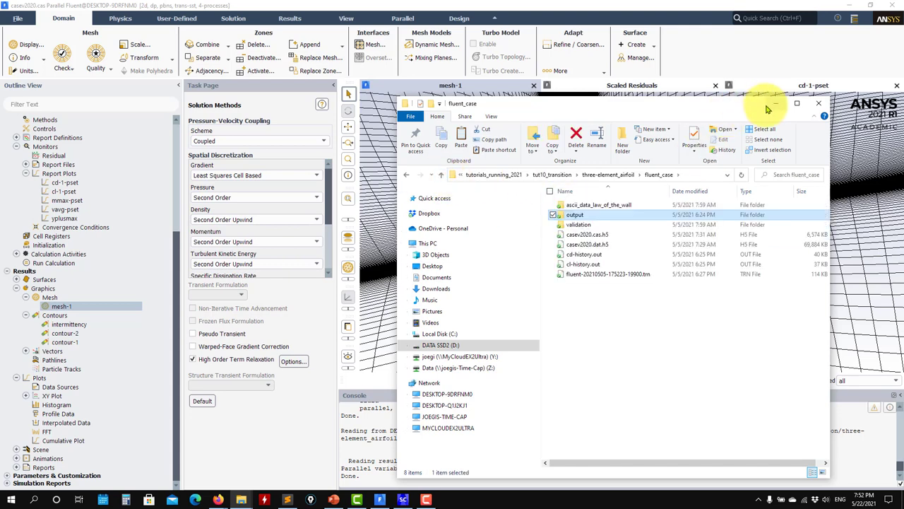
{"action": "left_click", "coordinate": [776, 103]}
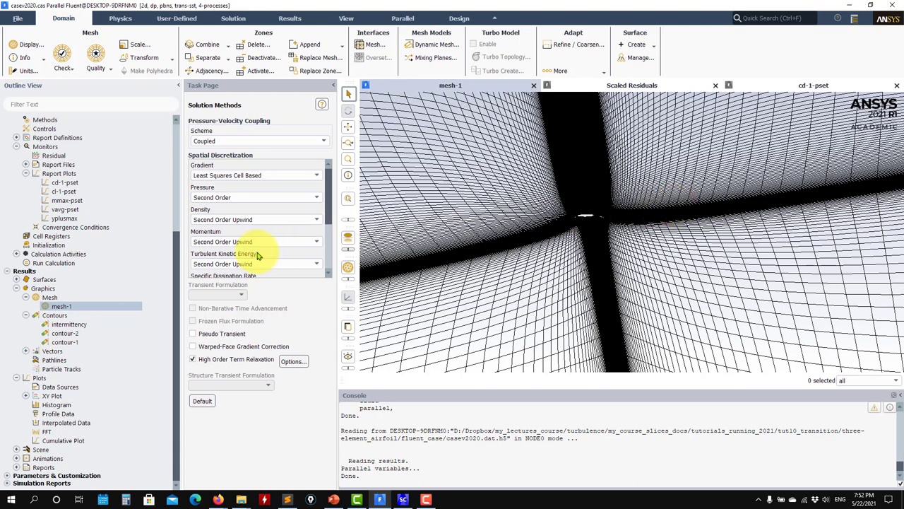
Step: Examine the mesh around the slat, main airfoil and flap of the three-element airfoil
{"action": "left_click_drag", "start_coordinate": [182, 246], "coordinate": [178, 123]}
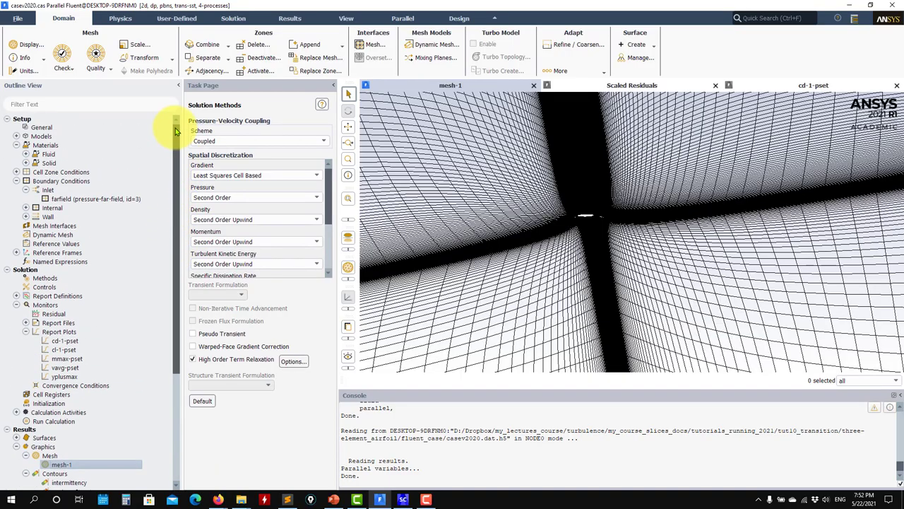
{"action": "scroll", "coordinate": [587, 213], "scroll_direction": "down", "scroll_amount": 6}
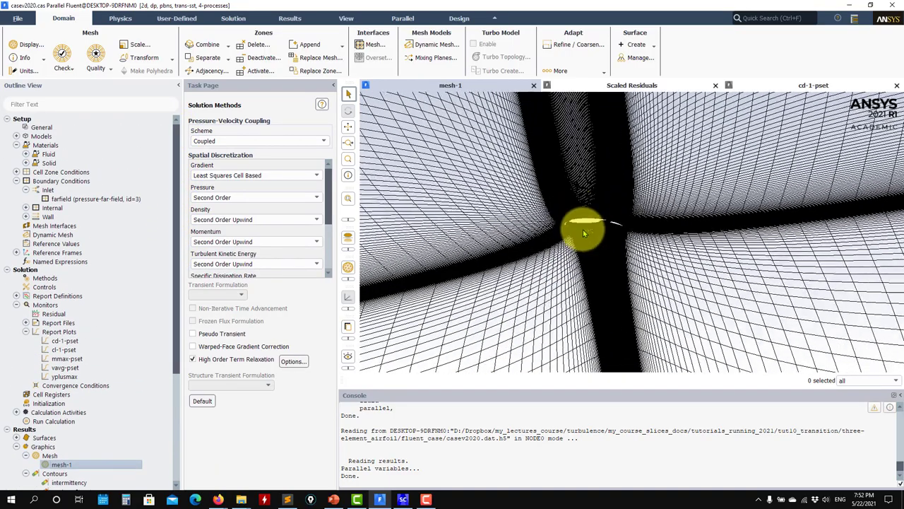
{"action": "scroll", "coordinate": [558, 222], "scroll_direction": "up", "scroll_amount": 5}
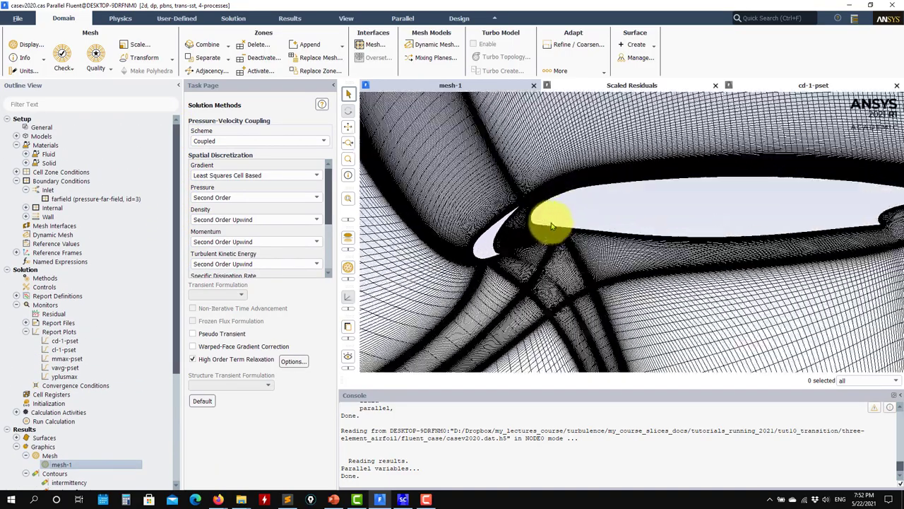
{"action": "scroll", "coordinate": [785, 198], "scroll_direction": "down", "scroll_amount": 2}
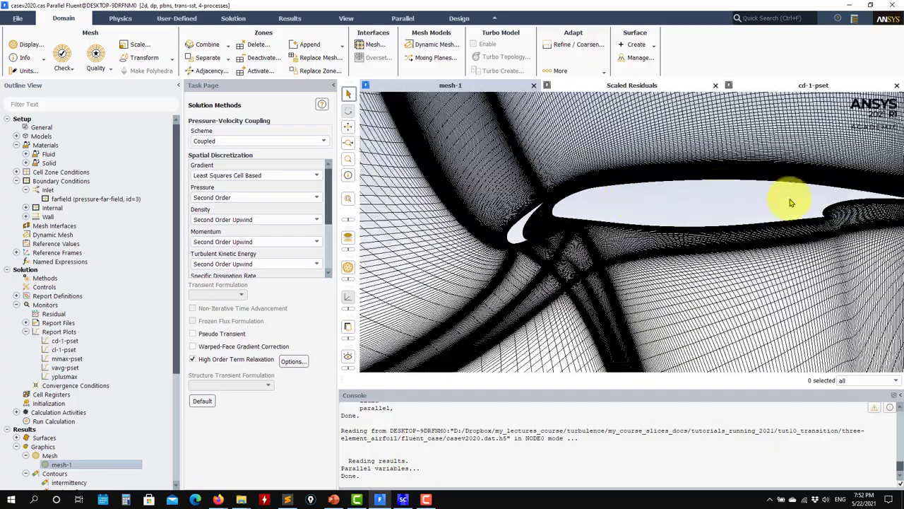
{"action": "scroll", "coordinate": [559, 205], "scroll_direction": "down", "scroll_amount": 2}
{"action": "scroll", "coordinate": [696, 173], "scroll_direction": "down", "scroll_amount": 1}
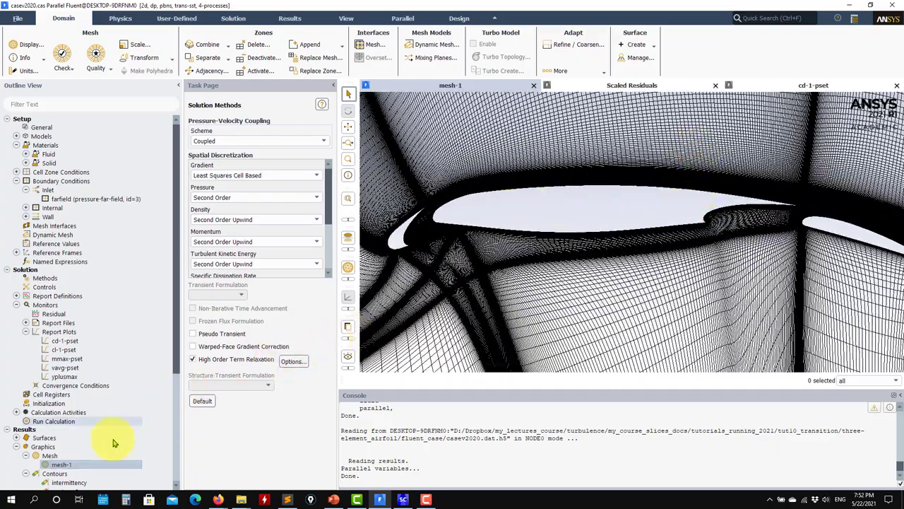
Step: Redisplay mesh-1 with the line-10 surface included and the default-interior surface excluded
{"action": "scroll", "coordinate": [77, 459], "scroll_direction": "down", "scroll_amount": 2}
{"action": "double_click", "coordinate": [122, 415]}
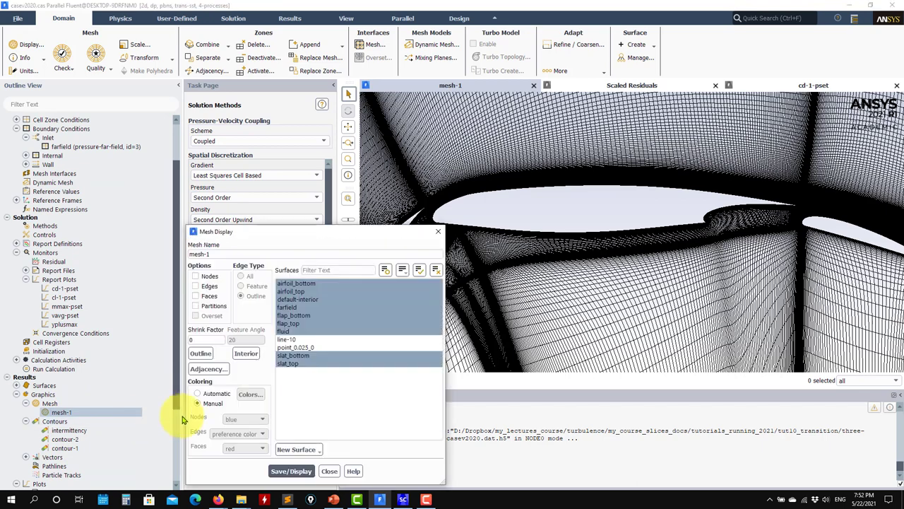
{"action": "left_click", "coordinate": [286, 472]}
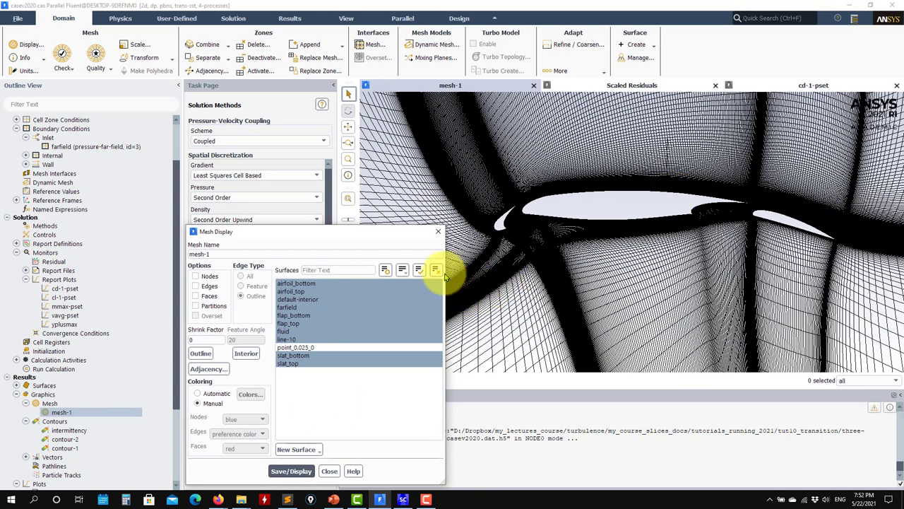
{"action": "left_click", "coordinate": [303, 339]}
{"action": "left_click", "coordinate": [302, 299]}
{"action": "left_click", "coordinate": [291, 470]}
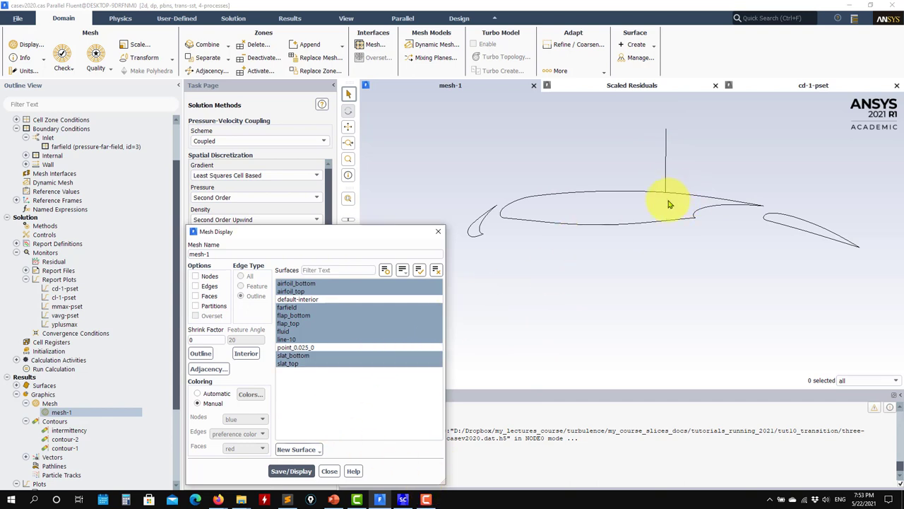
{"action": "scroll", "coordinate": [673, 204], "scroll_direction": "up", "scroll_amount": 6}
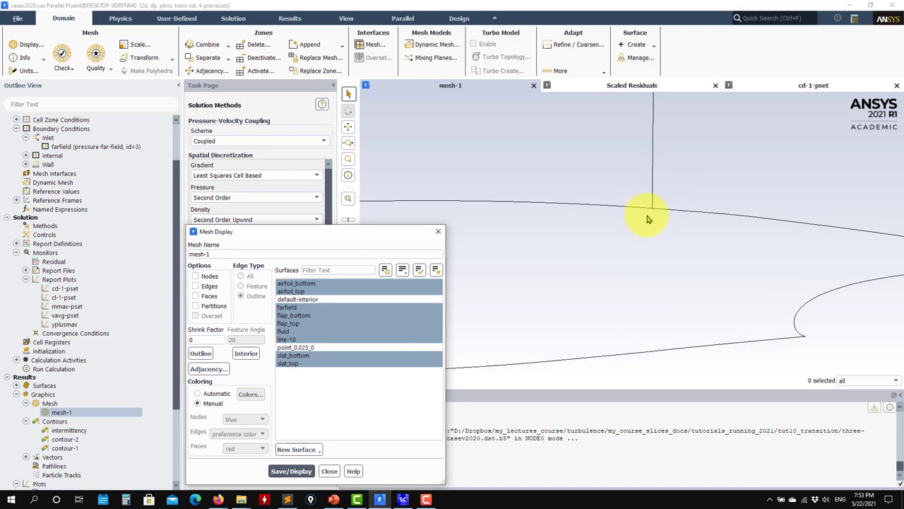
{"action": "scroll", "coordinate": [657, 209], "scroll_direction": "down", "scroll_amount": 4}
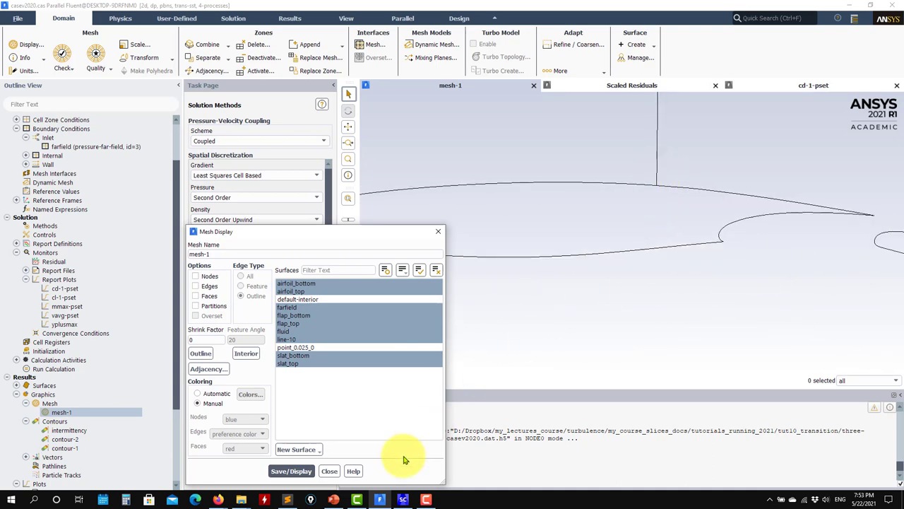
Step: Switch to SpaceClaim, examine the slat, main airfoil and flap surfaces of the airfoil geometry, and return to Fluent
{"action": "left_click", "coordinate": [402, 498]}
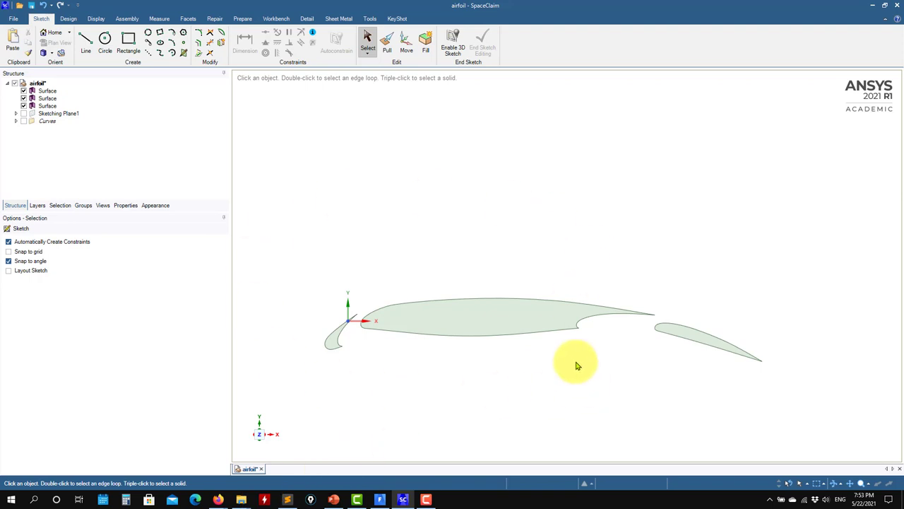
{"action": "key", "text": "ctrl"}
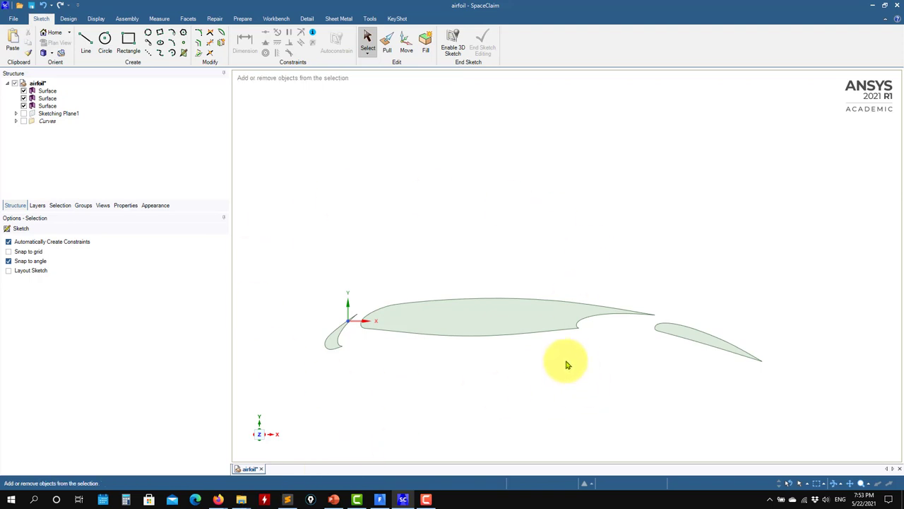
{"action": "left_click_drag", "start_coordinate": [533, 375], "coordinate": [504, 347]}
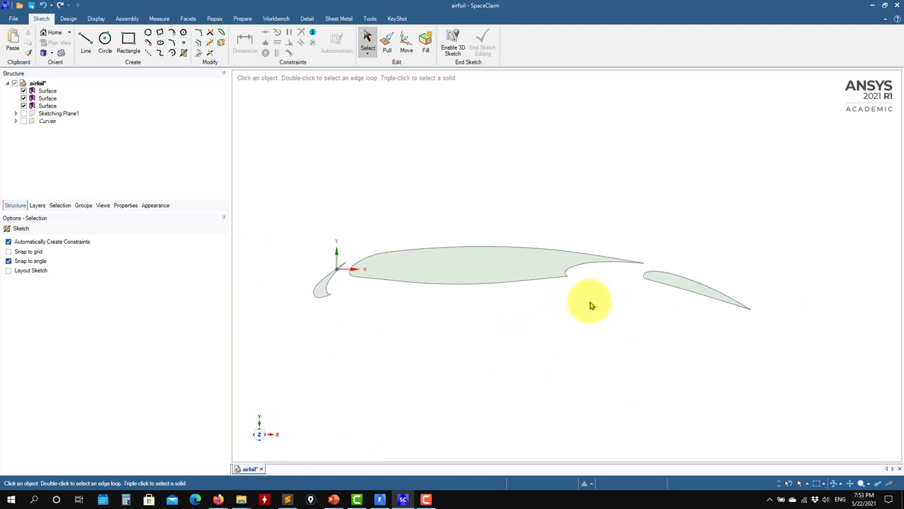
{"action": "scroll", "coordinate": [592, 305], "scroll_direction": "up", "scroll_amount": 6}
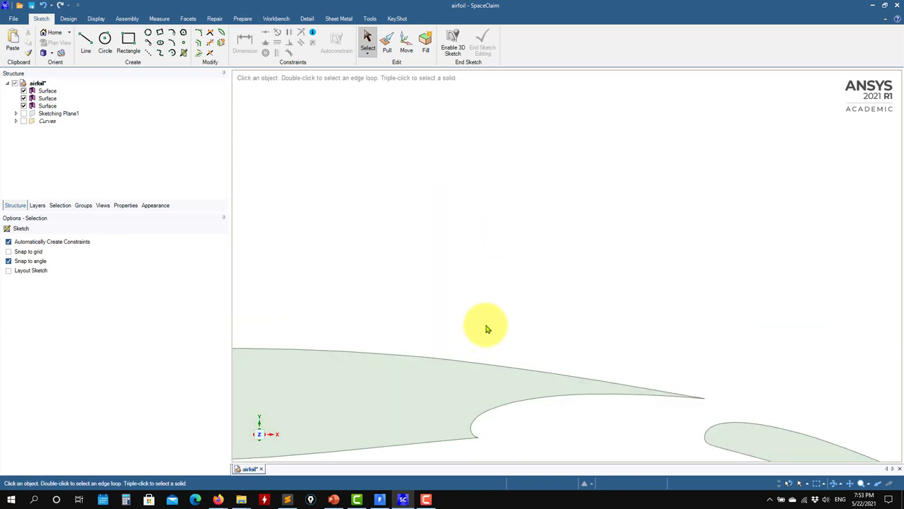
{"action": "scroll", "coordinate": [480, 326], "scroll_direction": "down", "scroll_amount": 2}
{"action": "scroll", "coordinate": [477, 339], "scroll_direction": "up", "scroll_amount": 3}
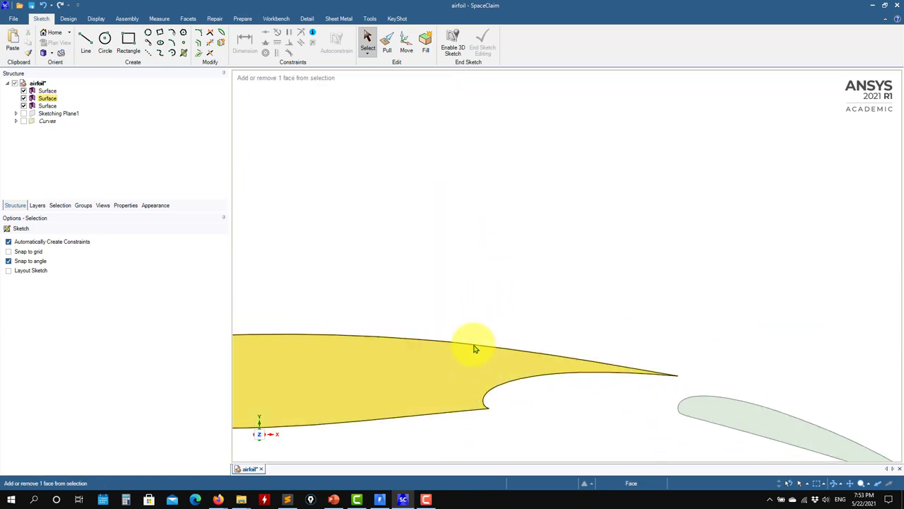
{"action": "left_click_drag", "start_coordinate": [474, 348], "coordinate": [501, 217]}
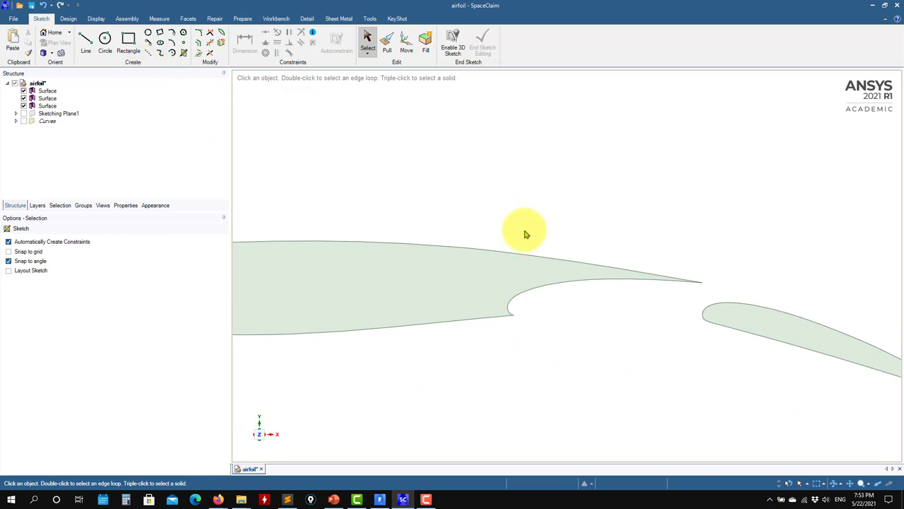
{"action": "scroll", "coordinate": [500, 403], "scroll_direction": "down", "scroll_amount": 5}
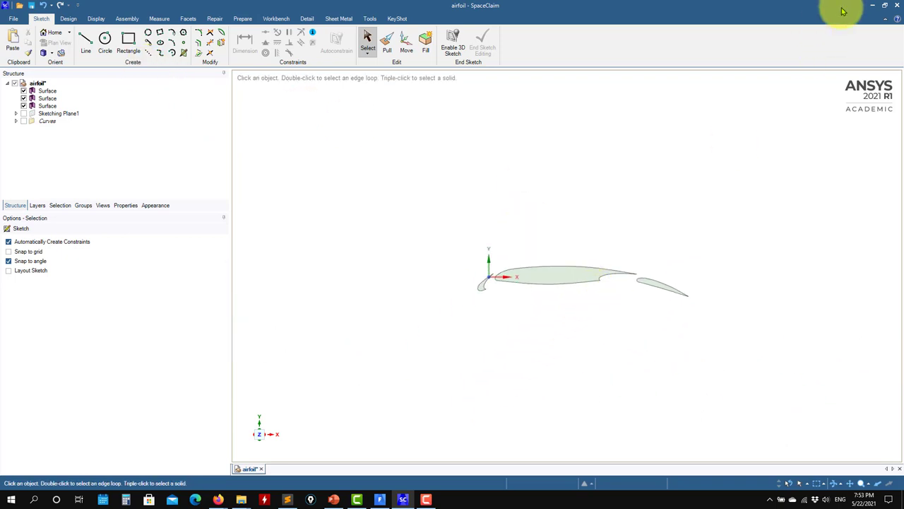
{"action": "left_click", "coordinate": [873, 7]}
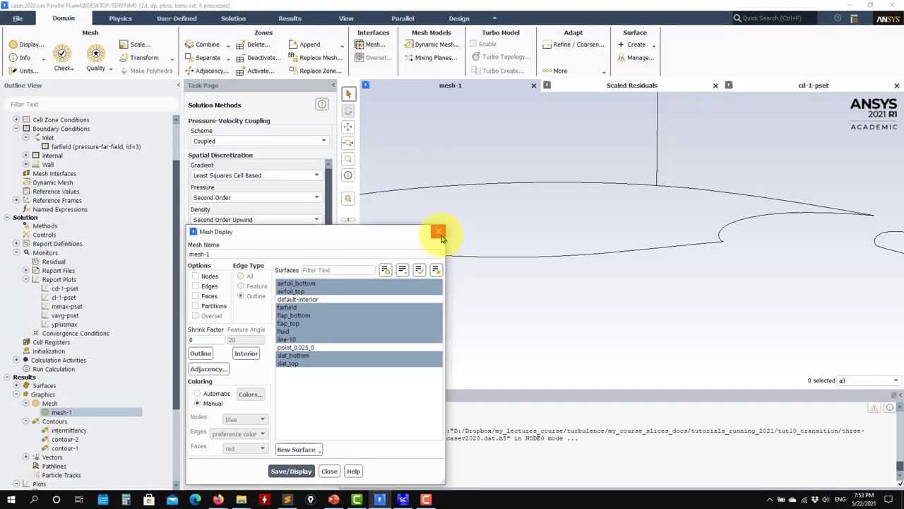
Step: Close the mesh display settings and plot the airfoil-coordinates XY plot with Y-Coordinate against X-Coordinate
{"action": "left_click", "coordinate": [440, 233]}
{"action": "scroll", "coordinate": [106, 367], "scroll_direction": "down", "scroll_amount": 4}
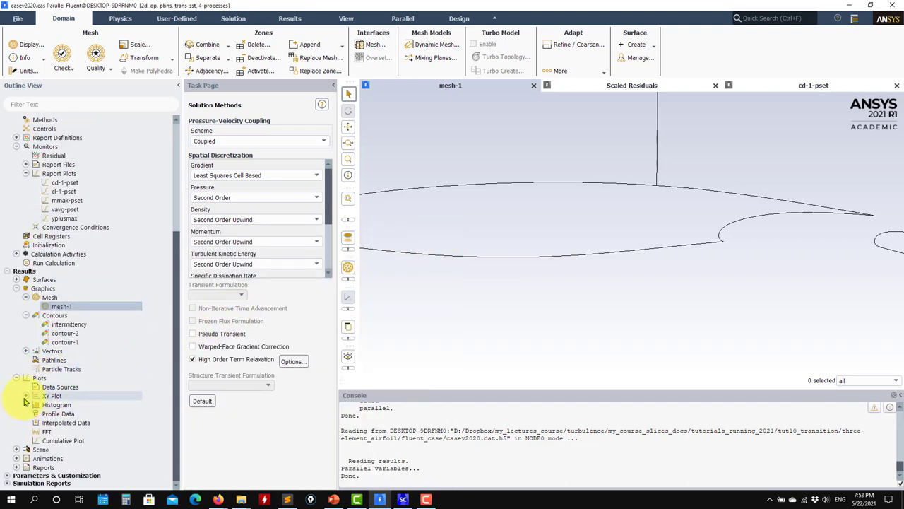
{"action": "left_click", "coordinate": [25, 396]}
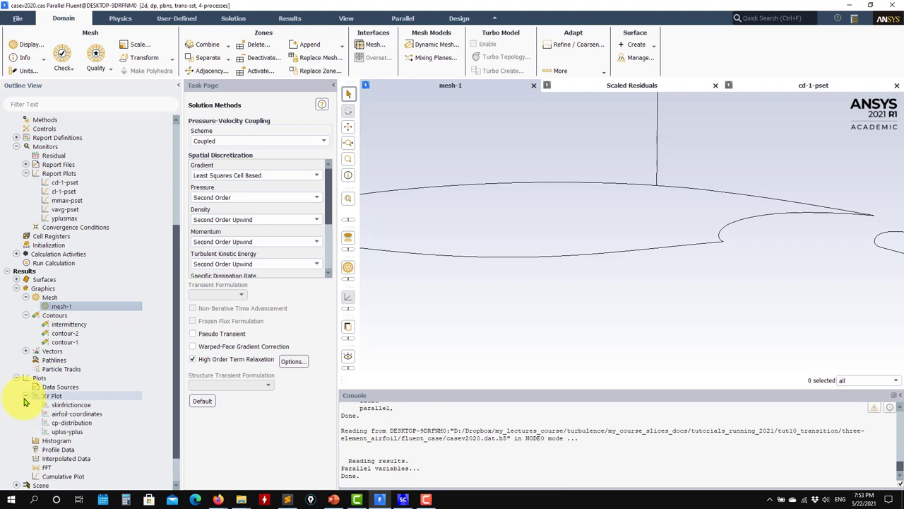
{"action": "double_click", "coordinate": [76, 414]}
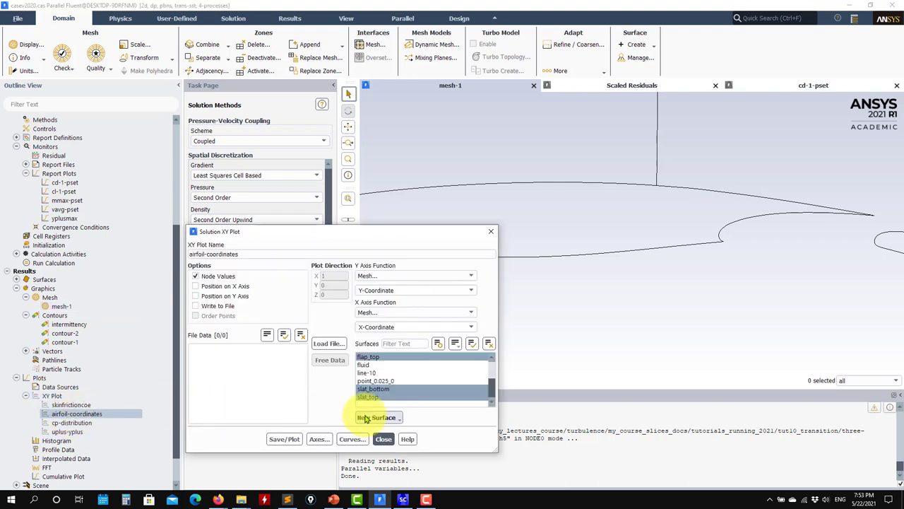
{"action": "left_click", "coordinate": [375, 290]}
{"action": "left_click", "coordinate": [361, 311]}
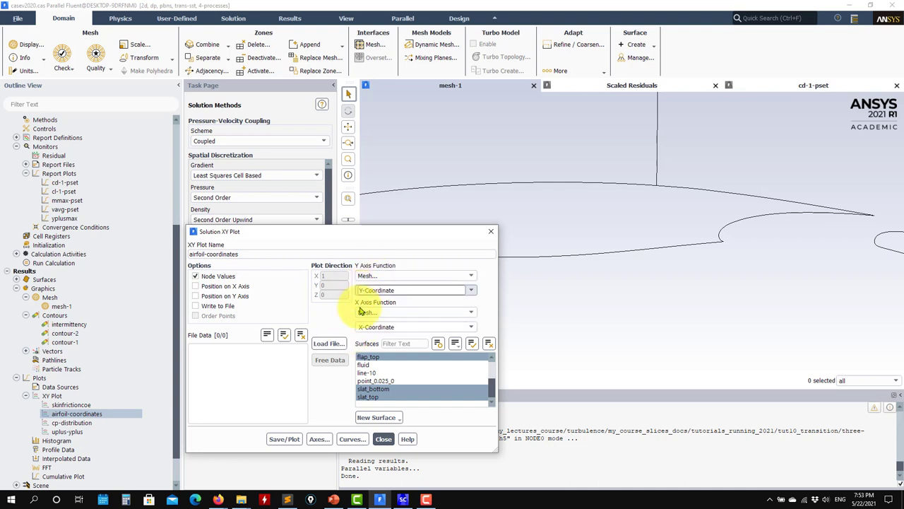
{"action": "left_click", "coordinate": [284, 439]}
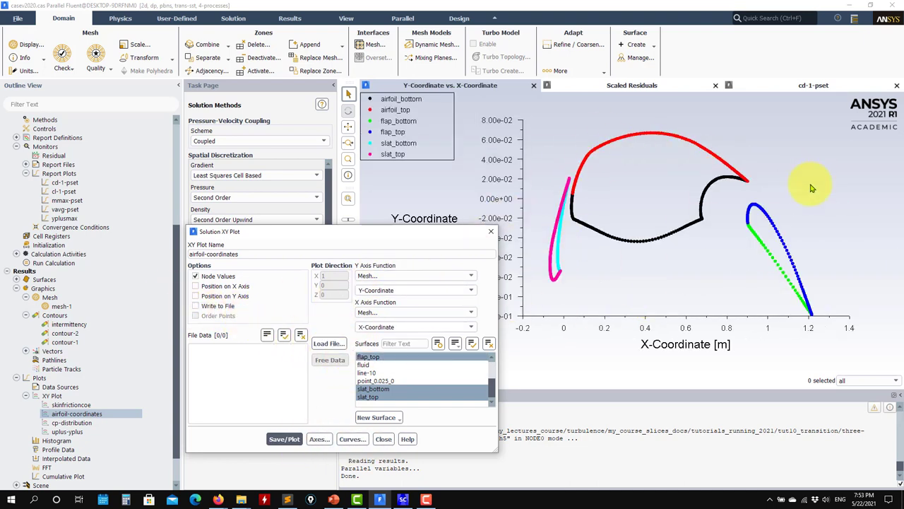
{"action": "left_click", "coordinate": [383, 439]}
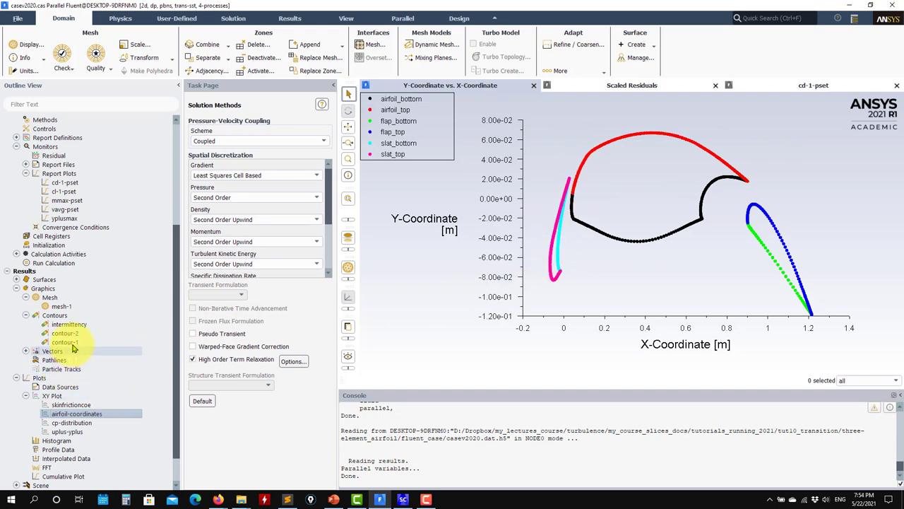
Step: Display mesh-1 again in the graphics window with all three airfoil elements in view
{"action": "scroll", "coordinate": [74, 367], "scroll_direction": "up", "scroll_amount": 2}
{"action": "scroll", "coordinate": [72, 346], "scroll_direction": "down", "scroll_amount": 4}
{"action": "double_click", "coordinate": [61, 279]}
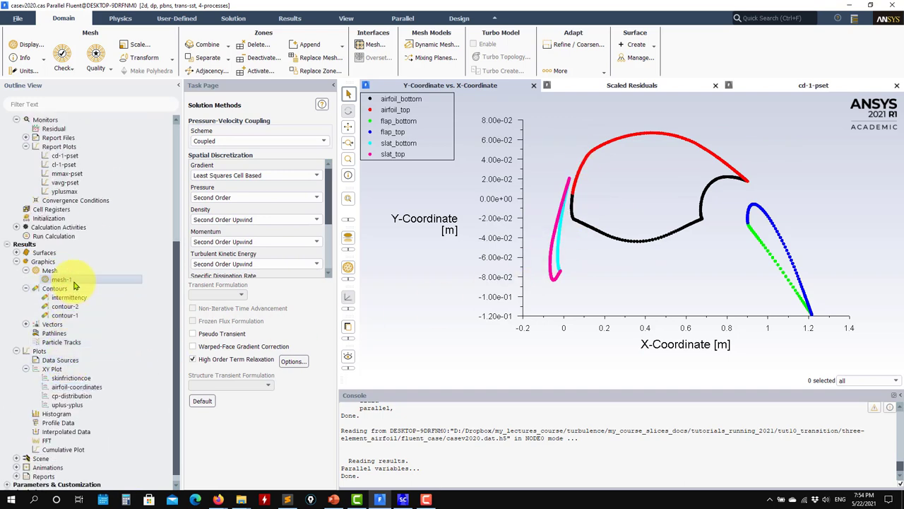
{"action": "left_click", "coordinate": [290, 471]}
{"action": "left_click", "coordinate": [329, 471]}
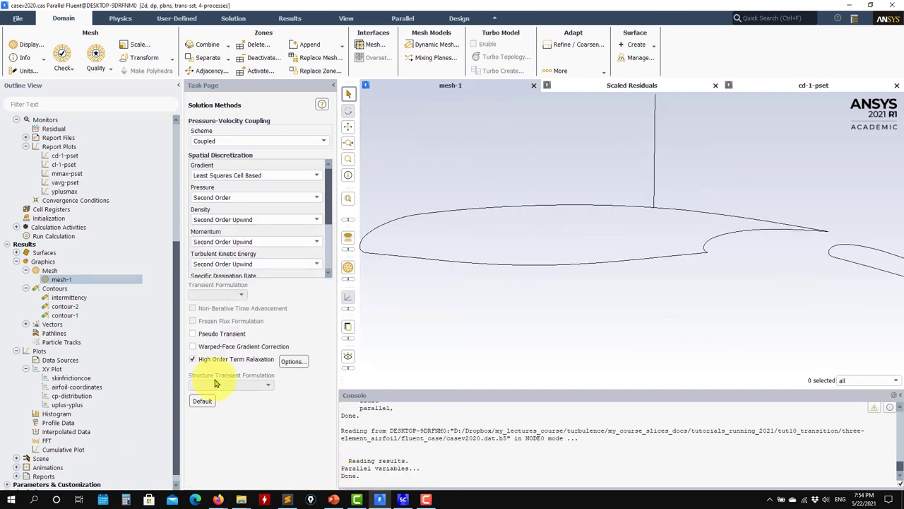
{"action": "scroll", "coordinate": [569, 323], "scroll_direction": "down", "scroll_amount": 4}
{"action": "scroll", "coordinate": [103, 302], "scroll_direction": "up", "scroll_amount": 6}
{"action": "scroll", "coordinate": [103, 293], "scroll_direction": "up", "scroll_amount": 1}
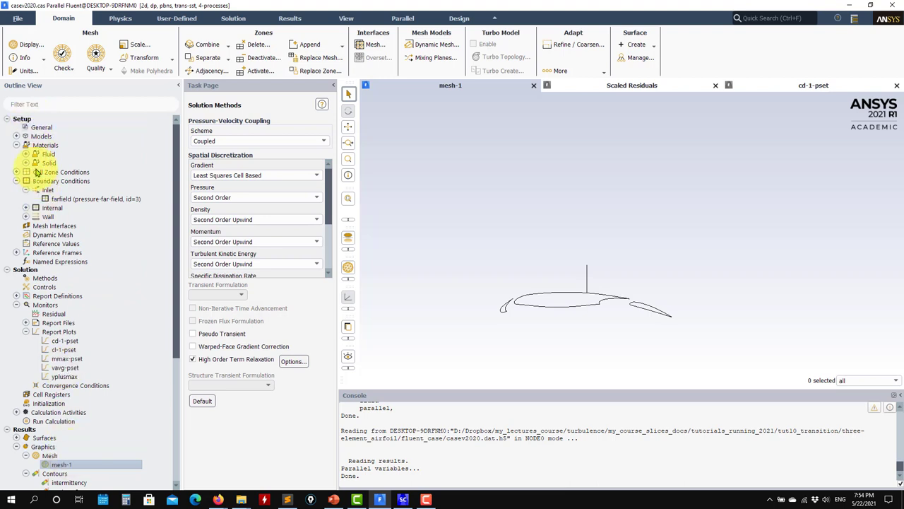
Step: Review the general solver settings and the Transition SST viscous model options, closing the model settings without changes
{"action": "left_click", "coordinate": [16, 145]}
{"action": "left_click", "coordinate": [41, 128]}
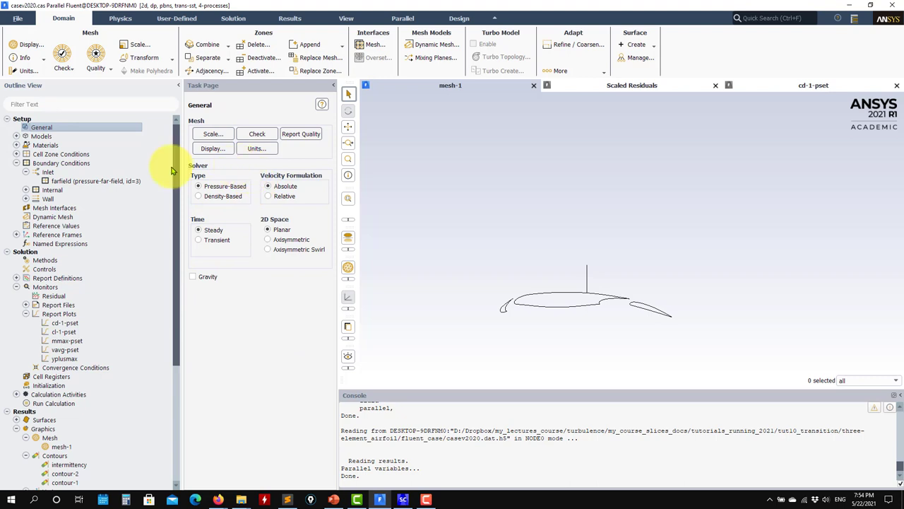
{"action": "left_click", "coordinate": [17, 137]}
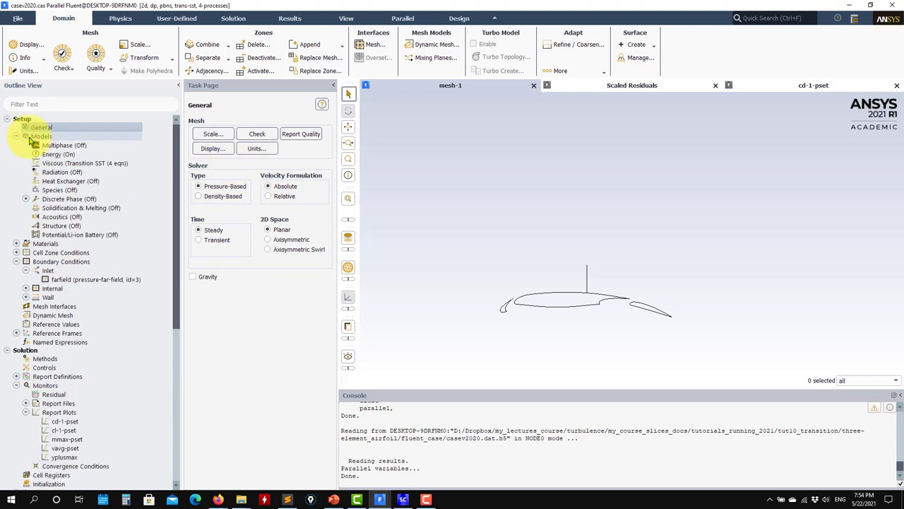
{"action": "left_click", "coordinate": [80, 164]}
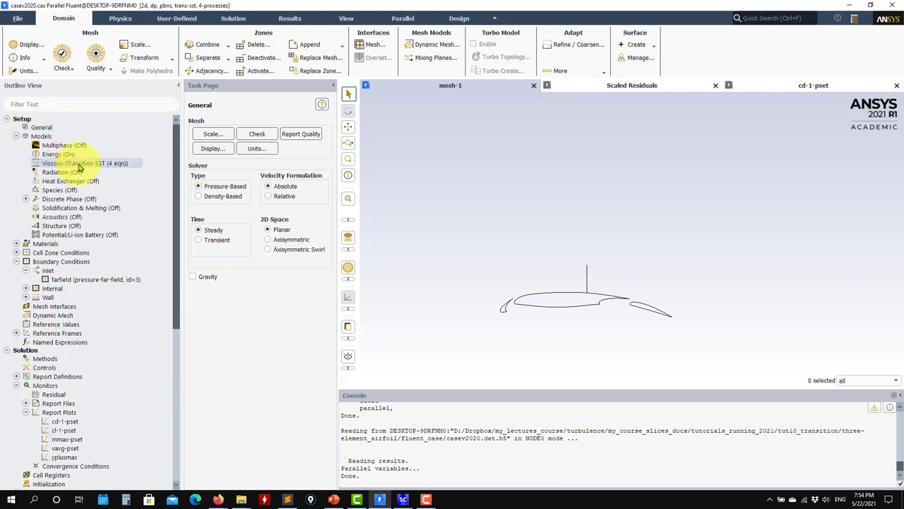
{"action": "double_click", "coordinate": [80, 164]}
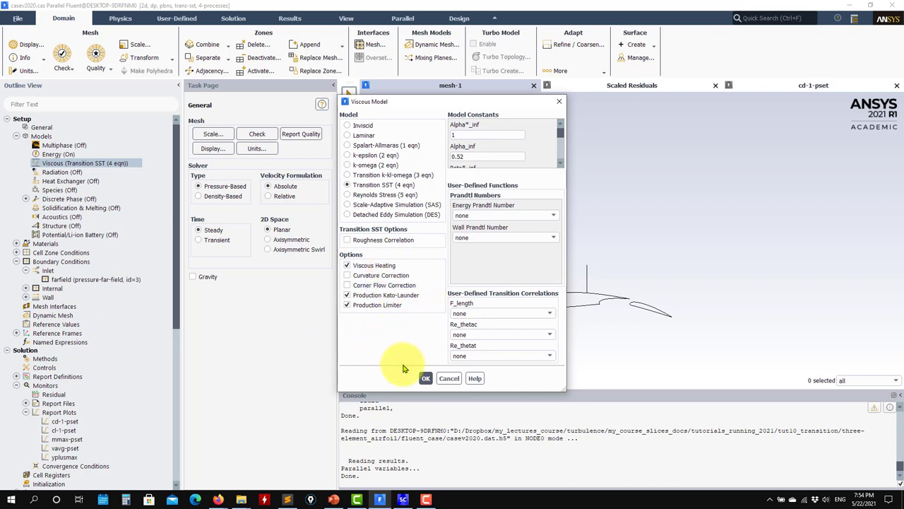
{"action": "left_click", "coordinate": [449, 378]}
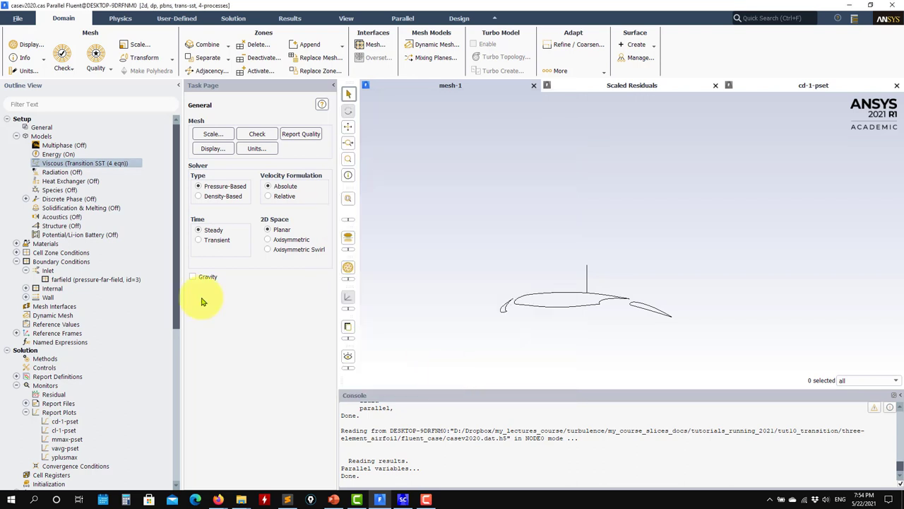
Step: Expand the materials and list the boundary condition zones of the case
{"action": "left_click", "coordinate": [18, 243]}
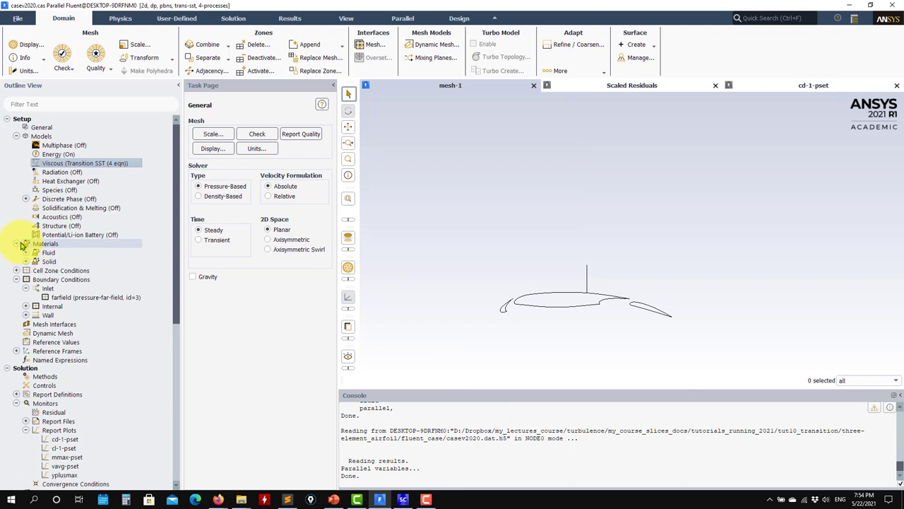
{"action": "scroll", "coordinate": [22, 245], "scroll_direction": "down", "scroll_amount": 1}
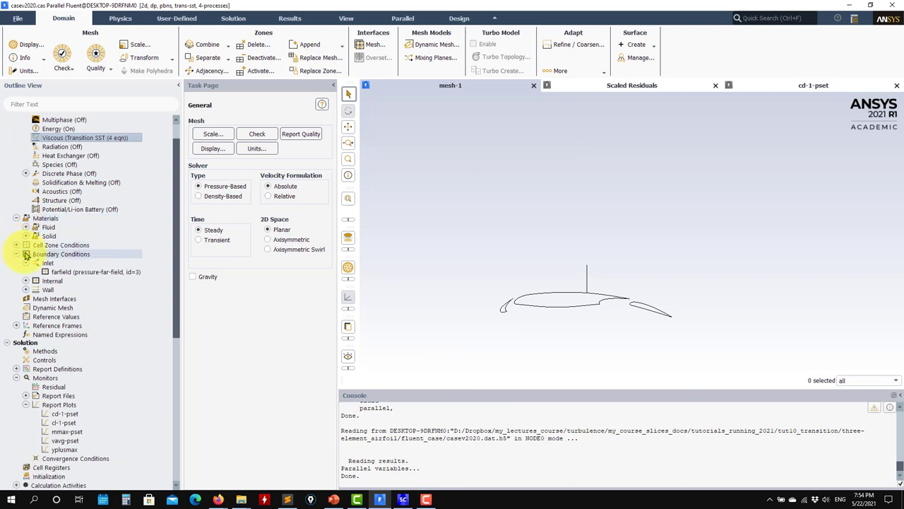
{"action": "double_click", "coordinate": [47, 256]}
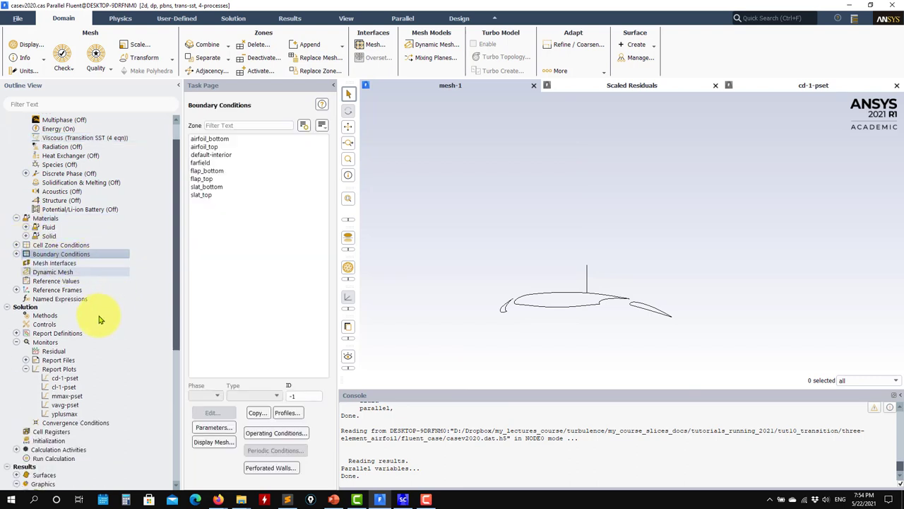
Step: Zoom out mesh-1 to the whole domain and redisplay it without the farfield surface and again with it, then close the mesh display settings
{"action": "scroll", "coordinate": [98, 332], "scroll_direction": "down", "scroll_amount": 5}
{"action": "scroll", "coordinate": [99, 337], "scroll_direction": "down", "scroll_amount": 3}
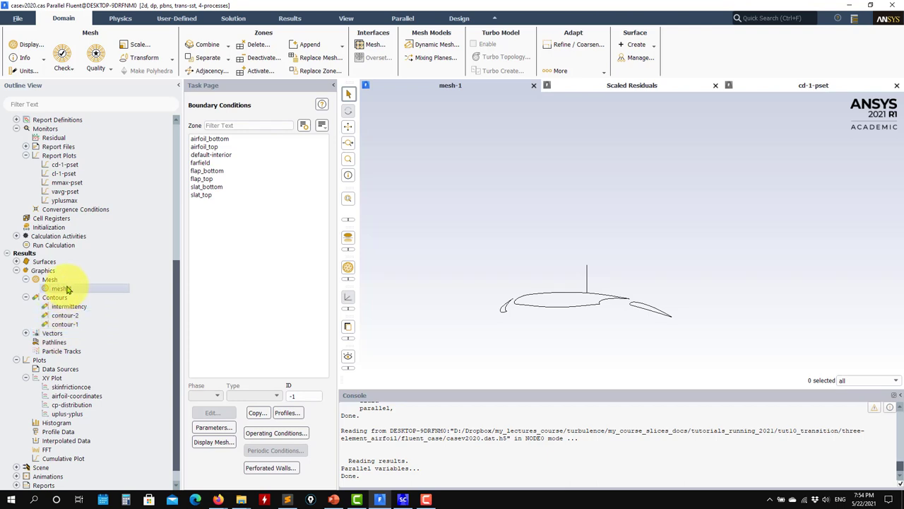
{"action": "double_click", "coordinate": [64, 288]}
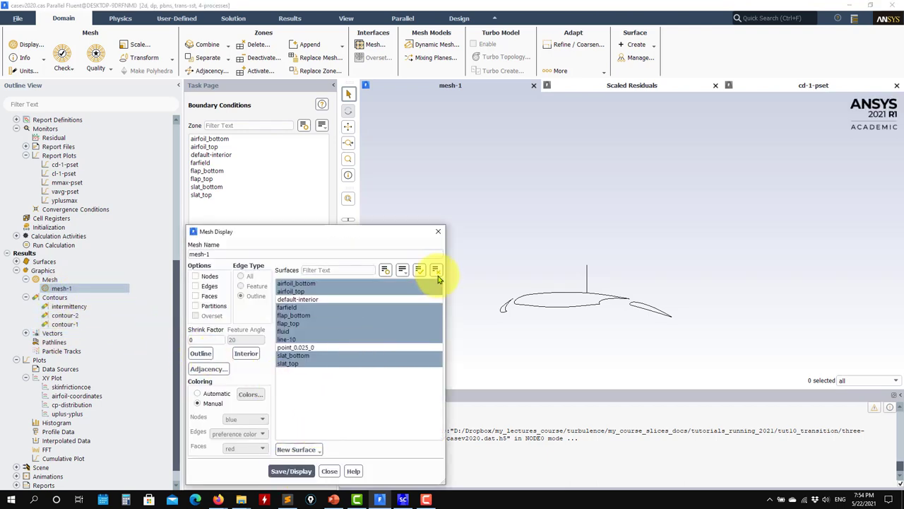
{"action": "scroll", "coordinate": [566, 309], "scroll_direction": "down", "scroll_amount": 2}
{"action": "scroll", "coordinate": [567, 309], "scroll_direction": "down", "scroll_amount": 4}
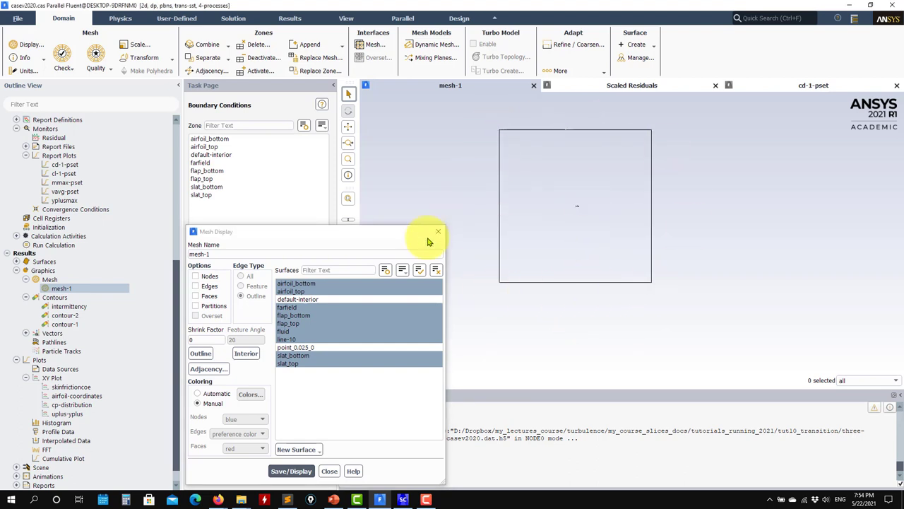
{"action": "left_click", "coordinate": [303, 307]}
{"action": "left_click", "coordinate": [292, 471]}
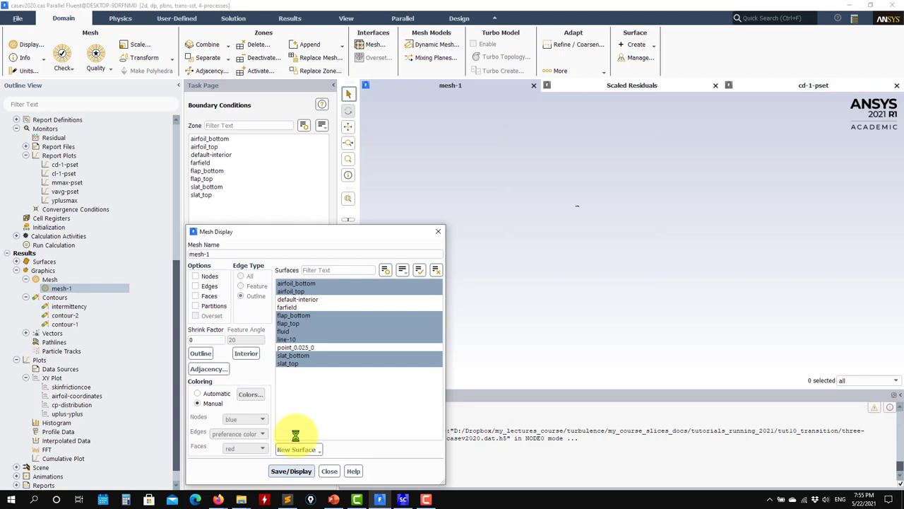
{"action": "left_click", "coordinate": [302, 308]}
{"action": "left_click", "coordinate": [291, 471]}
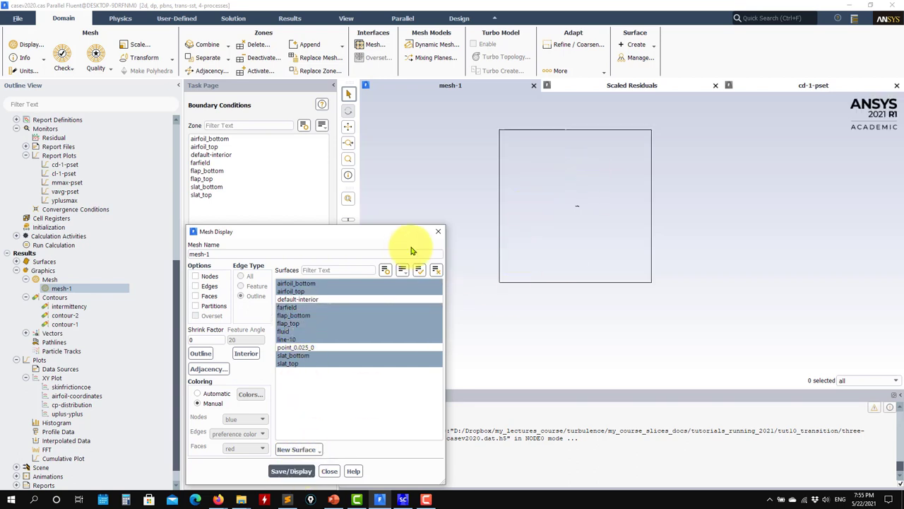
{"action": "left_click", "coordinate": [438, 231]}
Step: Examine the farfield zone's pressure far-field condition, covering Mach number, flow direction and turbulence inputs, and close it unchanged
{"action": "scroll", "coordinate": [83, 258], "scroll_direction": "up", "scroll_amount": 3}
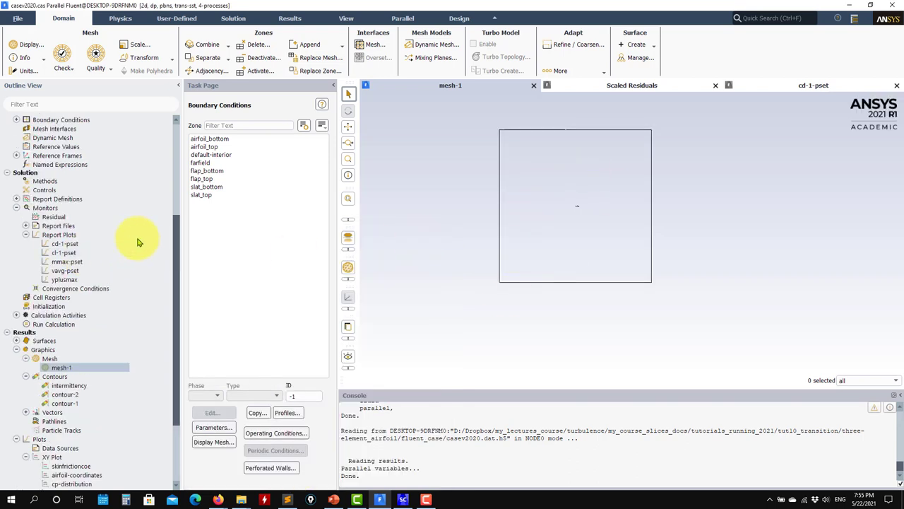
{"action": "scroll", "coordinate": [101, 235], "scroll_direction": "up", "scroll_amount": 5}
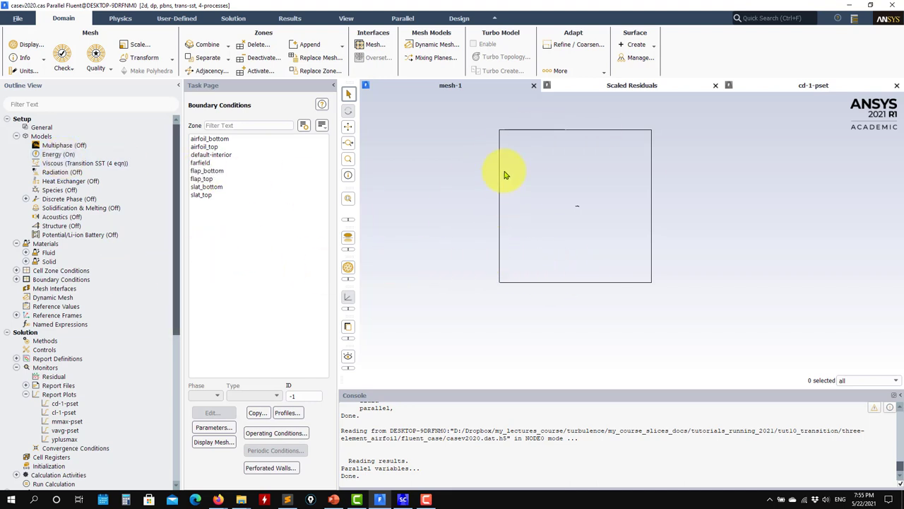
{"action": "scroll", "coordinate": [503, 141], "scroll_direction": "up", "scroll_amount": 2}
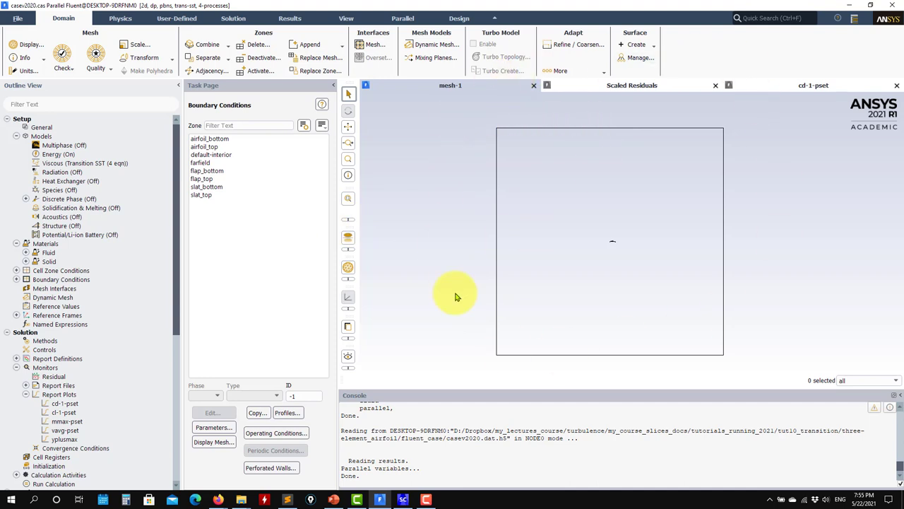
{"action": "double_click", "coordinate": [46, 280]}
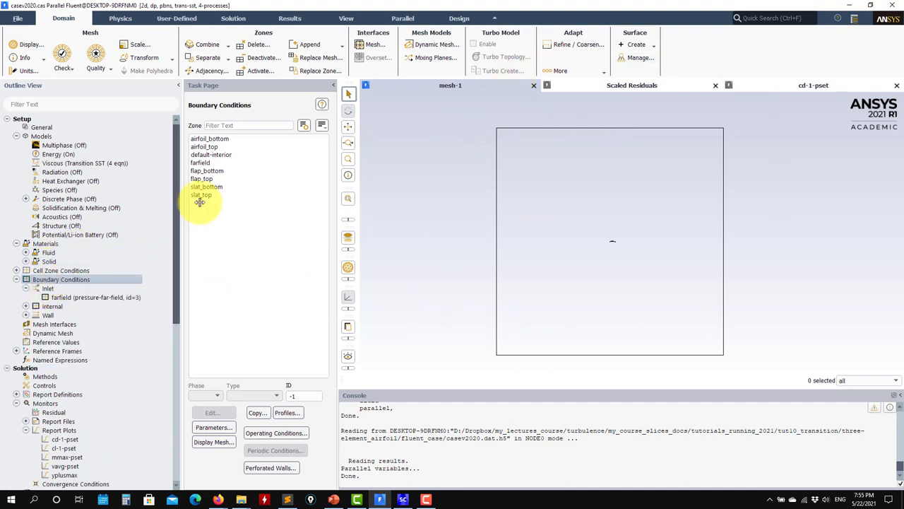
{"action": "left_click", "coordinate": [61, 298]}
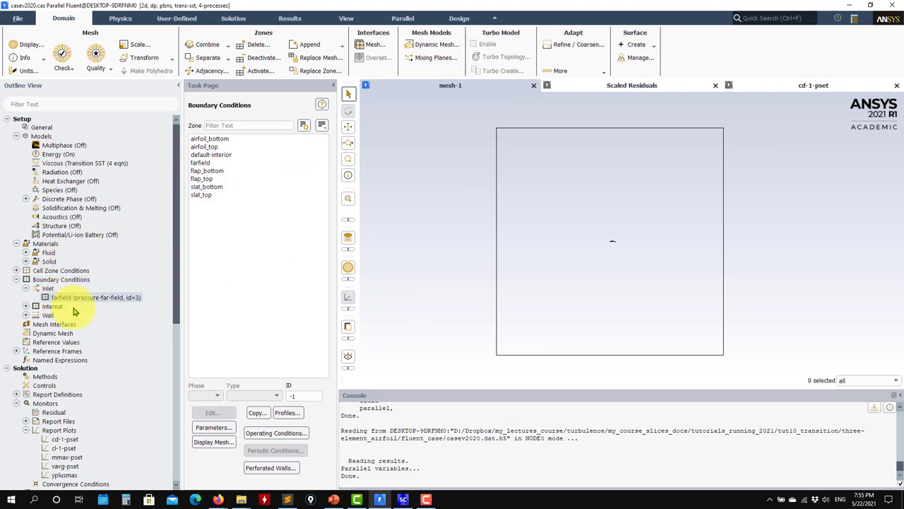
{"action": "double_click", "coordinate": [49, 280]}
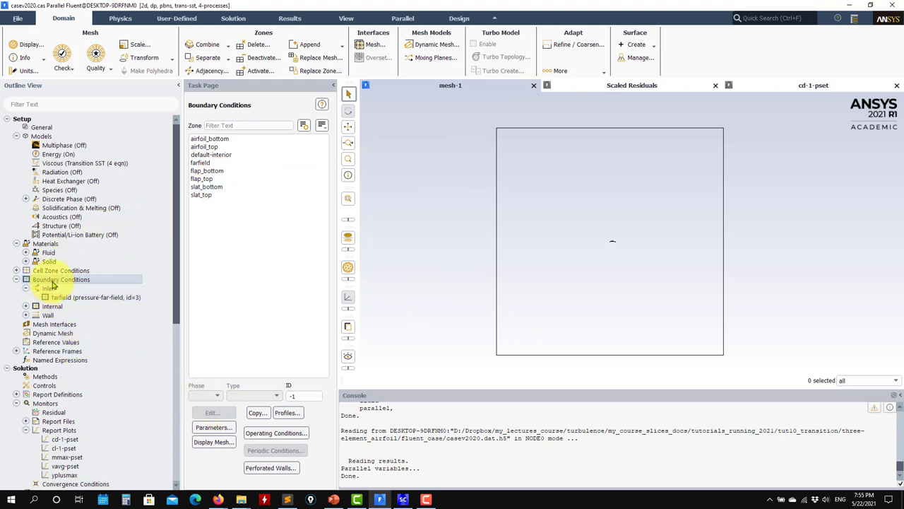
{"action": "left_click", "coordinate": [205, 163]}
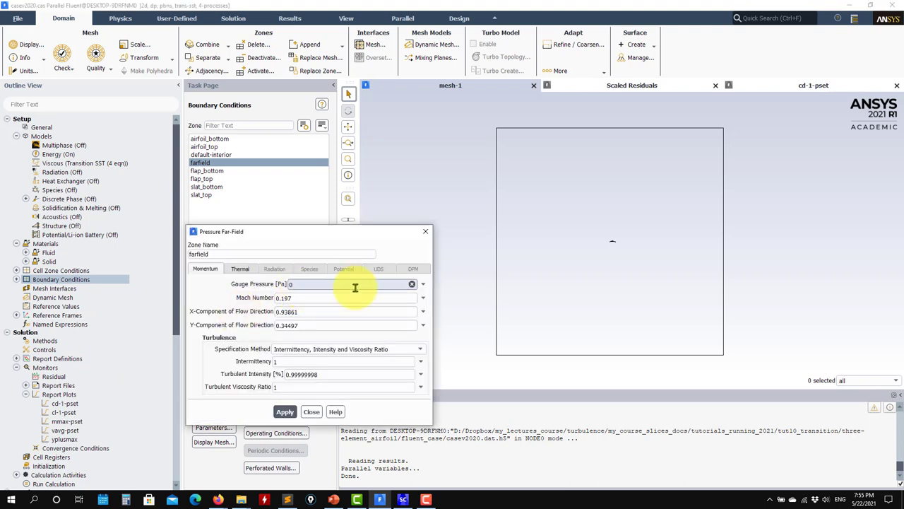
{"action": "double_click", "coordinate": [302, 298]}
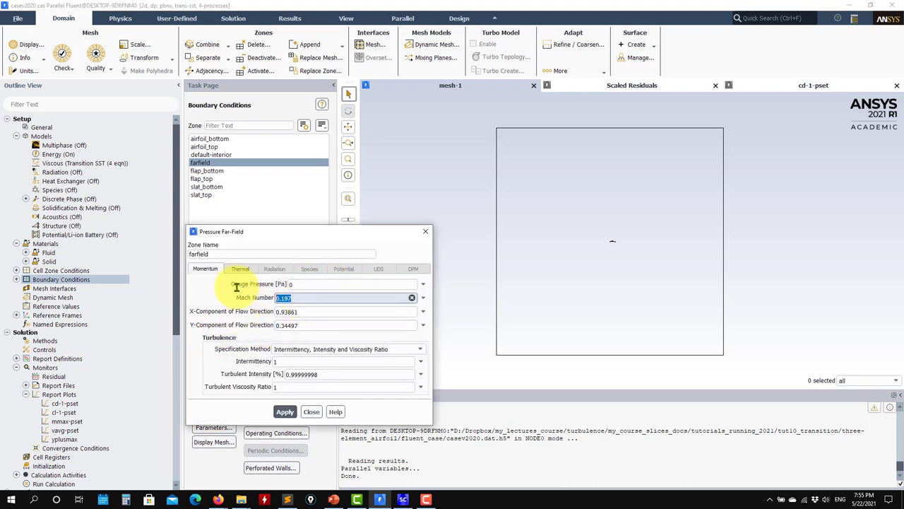
{"action": "key", "text": "Tab"}
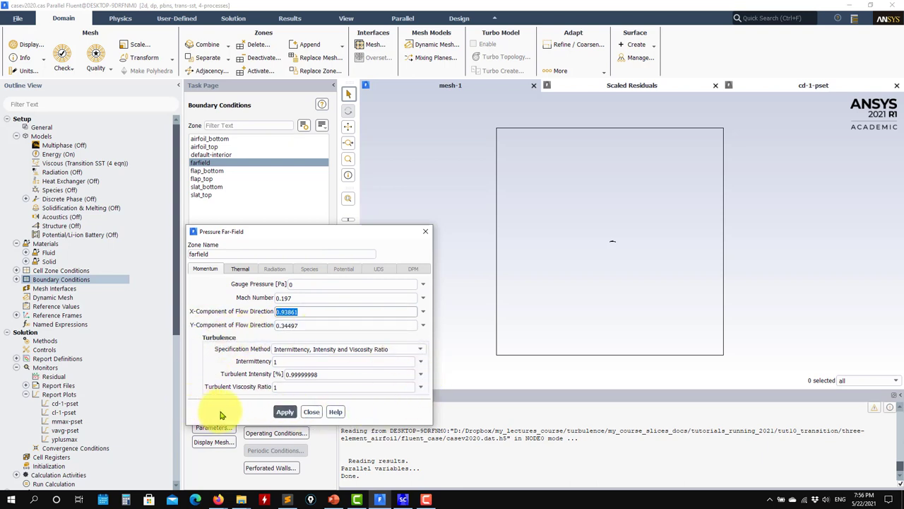
{"action": "left_click", "coordinate": [274, 362]}
{"action": "double_click", "coordinate": [274, 362]}
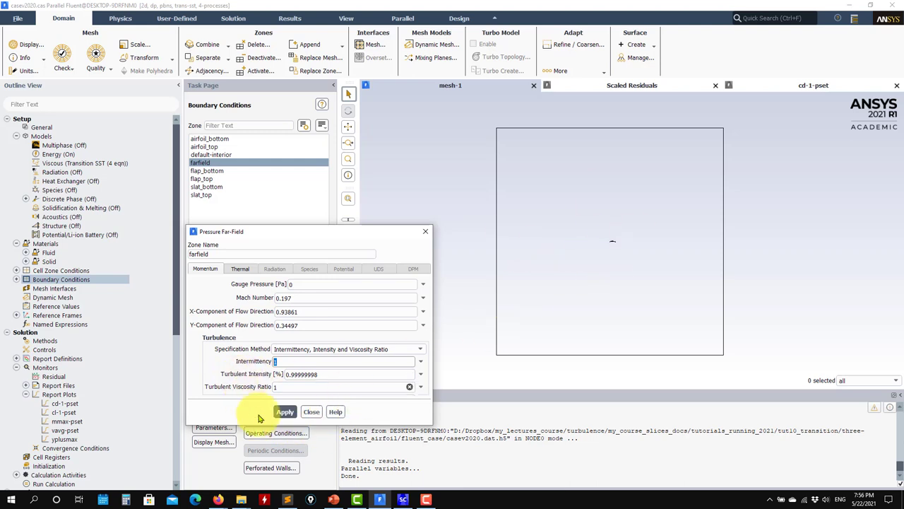
{"action": "left_click", "coordinate": [311, 412]}
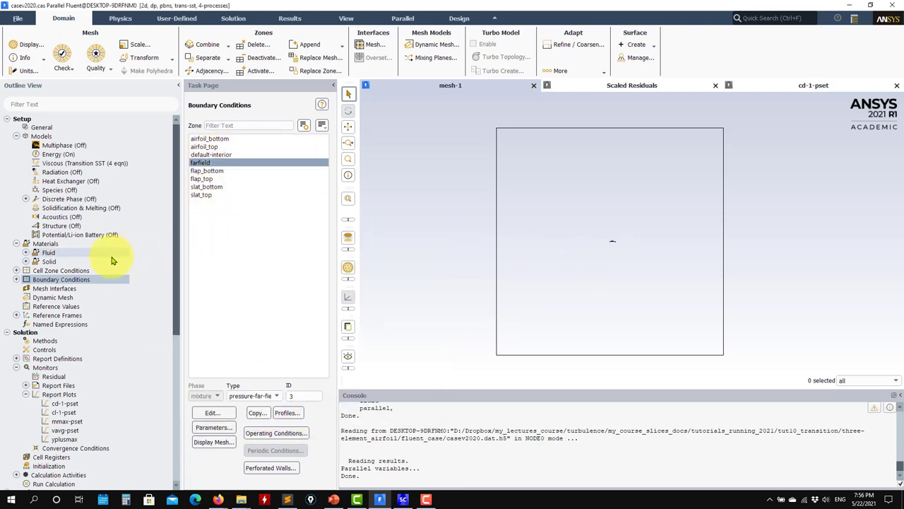
Step: Review the reference values of the case, including the reference velocity
{"action": "left_click", "coordinate": [71, 308]}
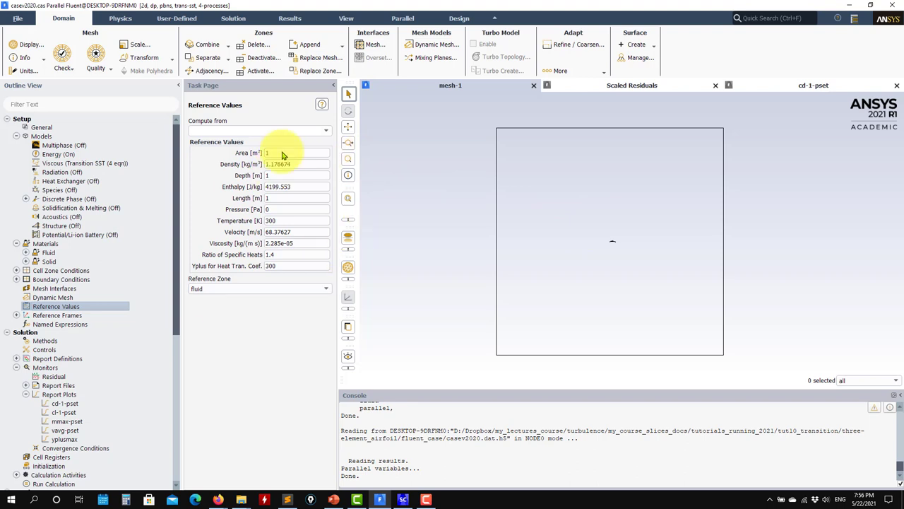
{"action": "left_click", "coordinate": [266, 131]}
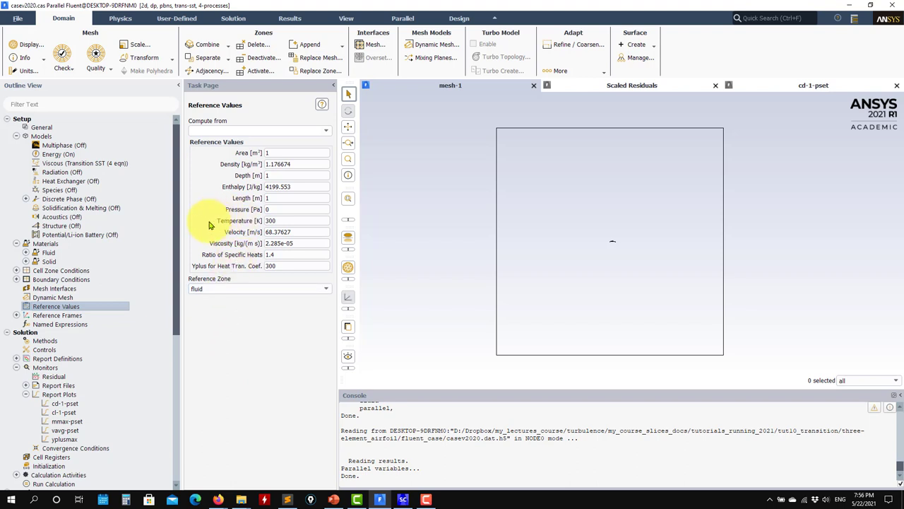
{"action": "left_click_drag", "start_coordinate": [300, 232], "coordinate": [194, 233]}
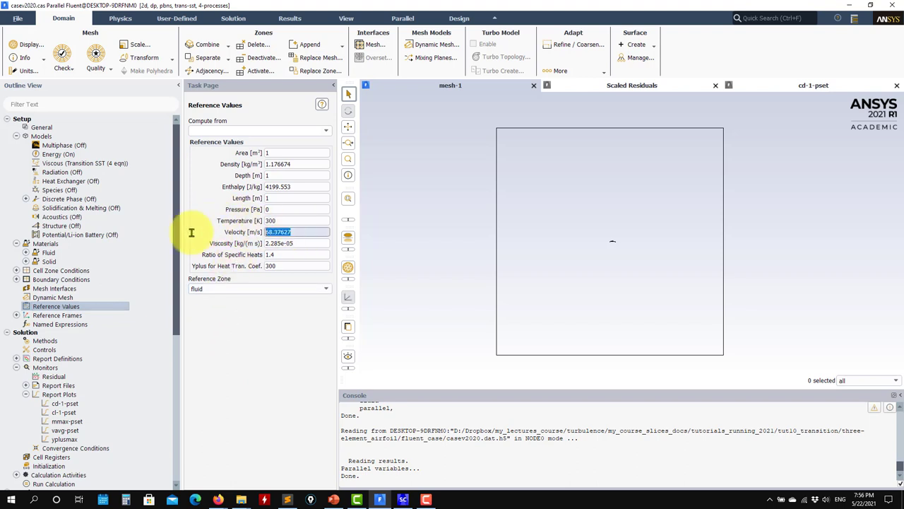
Step: Review the solution methods with their spatial discretization schemes, and the solution controls with their relaxation factors
{"action": "scroll", "coordinate": [60, 293], "scroll_direction": "down", "scroll_amount": 1}
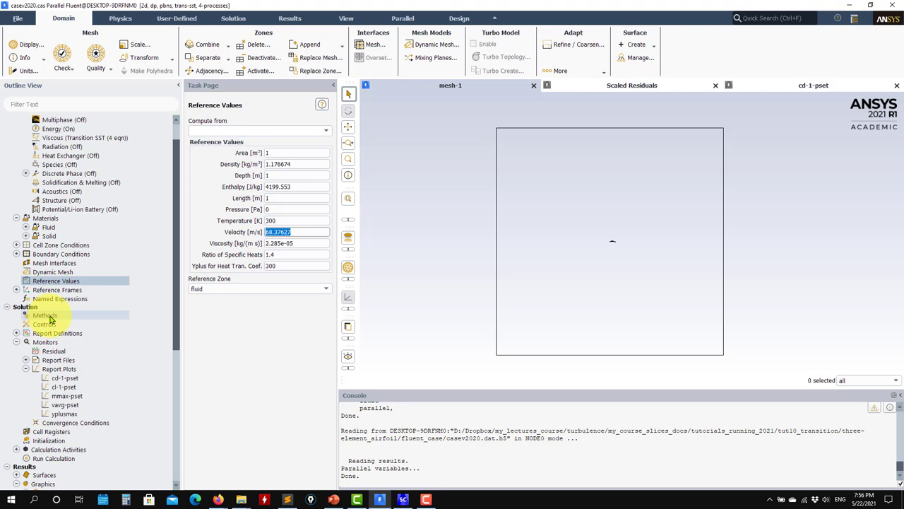
{"action": "left_click", "coordinate": [50, 319]}
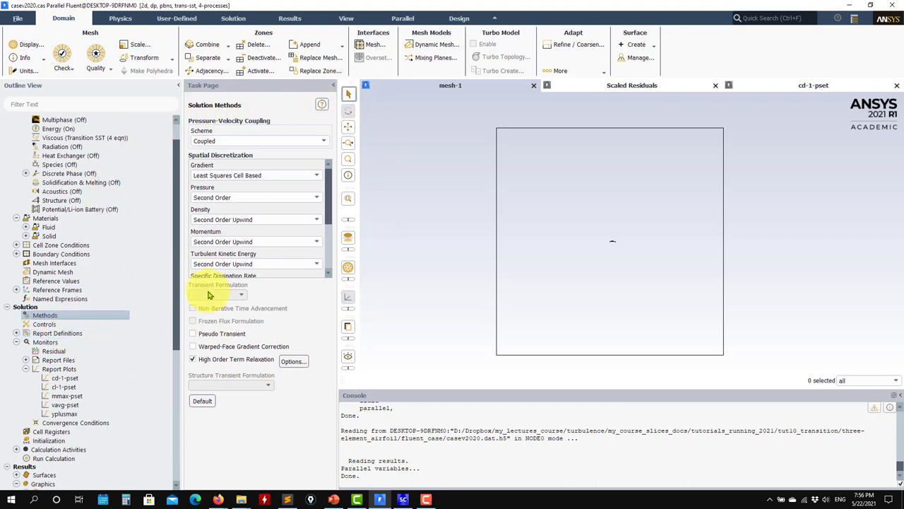
{"action": "left_click_drag", "start_coordinate": [331, 210], "coordinate": [330, 167]}
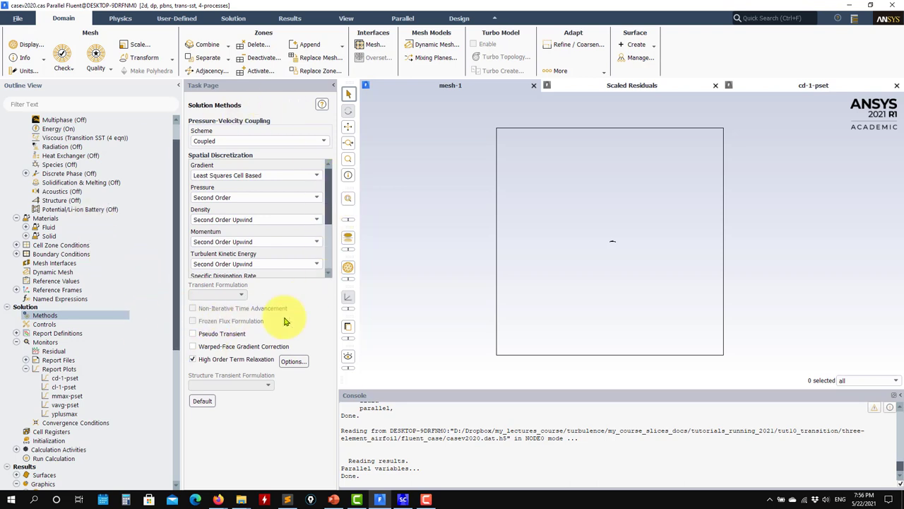
{"action": "left_click", "coordinate": [51, 325]}
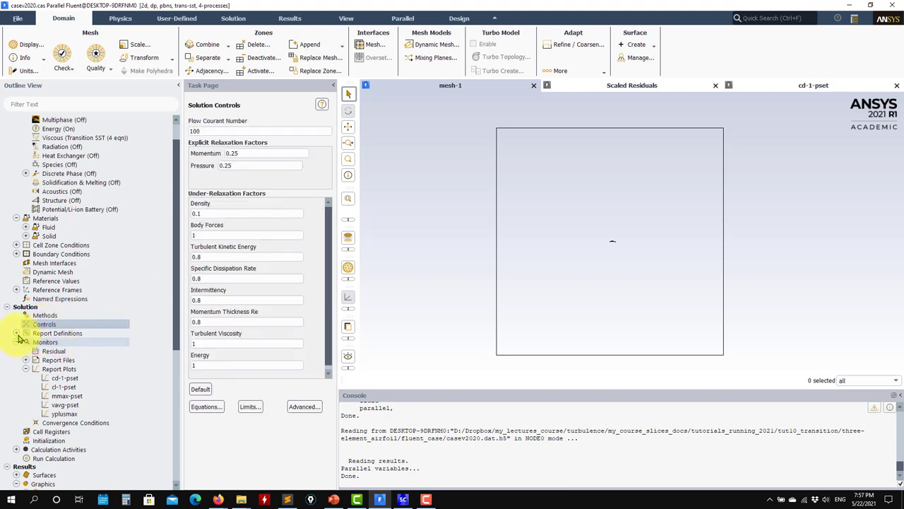
Step: Review the list of report definitions and look at the mmax volume report definition, closing it without changes
{"action": "double_click", "coordinate": [60, 333]}
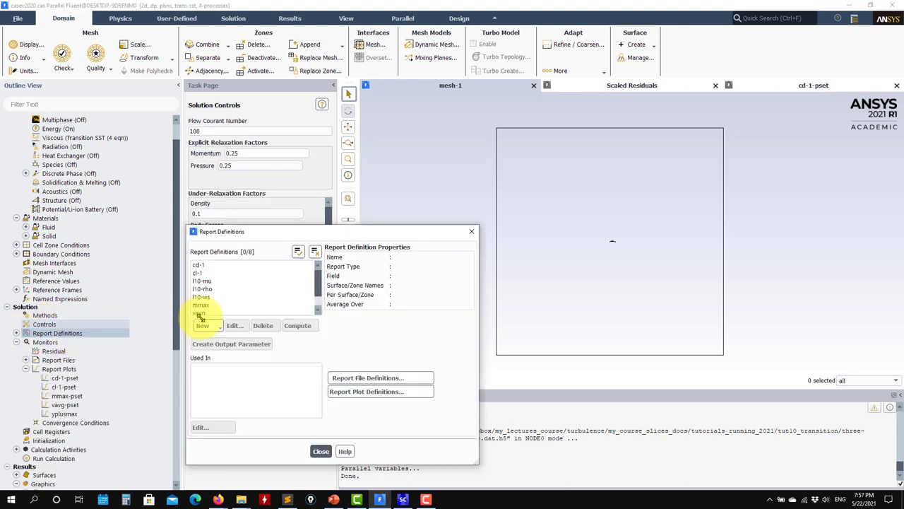
{"action": "left_click", "coordinate": [320, 451]}
{"action": "left_click", "coordinate": [19, 334]}
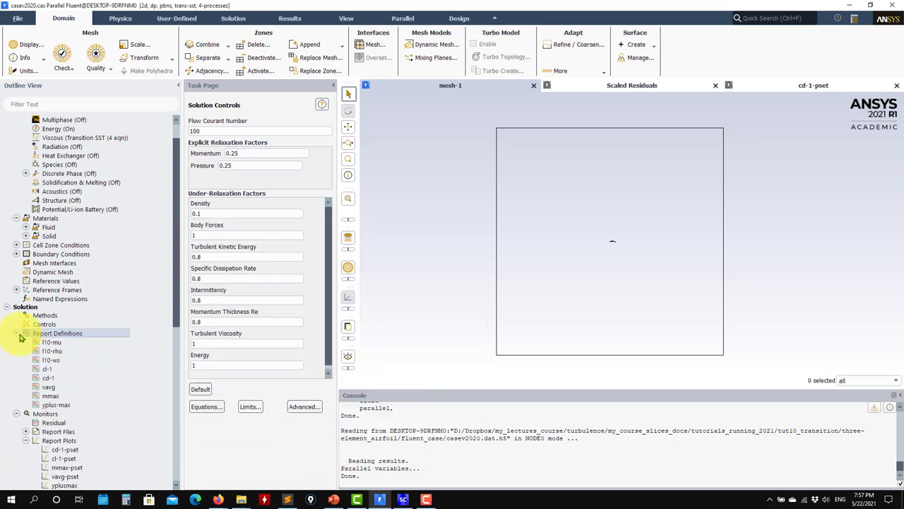
{"action": "double_click", "coordinate": [49, 398]}
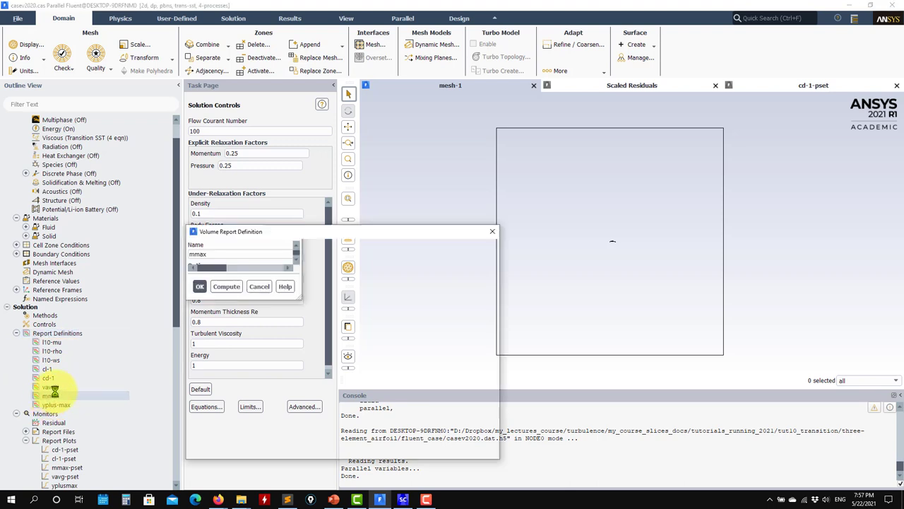
{"action": "left_click", "coordinate": [344, 499]}
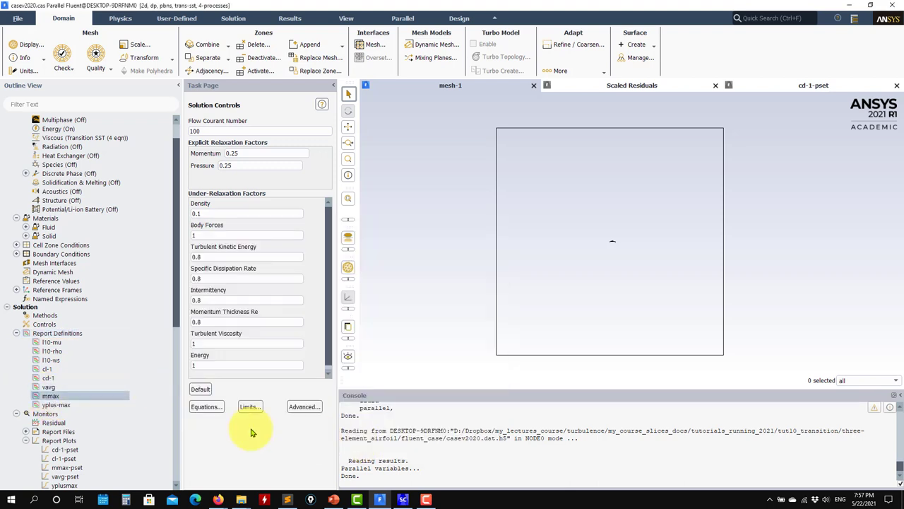
Step: Examine the vavg surface report definition and its monitoring point's region around the airfoil, and close the definition without changes
{"action": "double_click", "coordinate": [49, 388]}
{"action": "scroll", "coordinate": [342, 420], "scroll_direction": "down", "scroll_amount": 2}
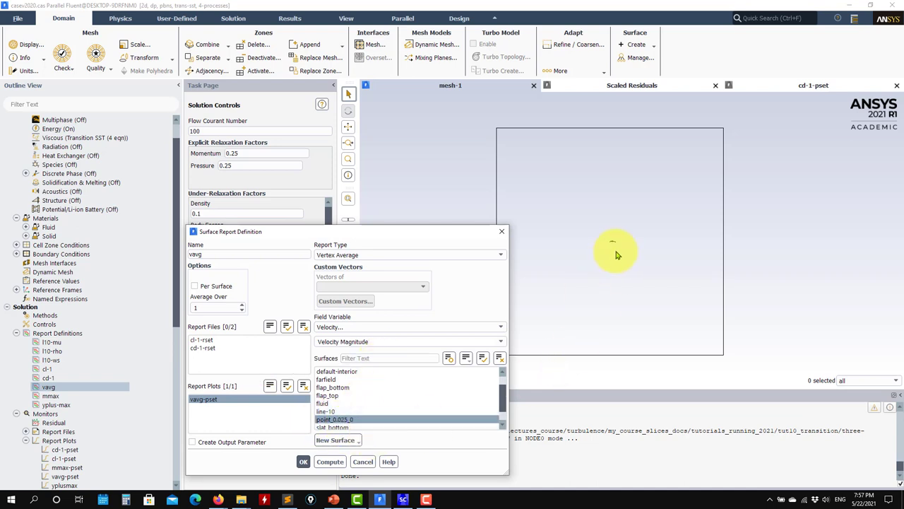
{"action": "scroll", "coordinate": [616, 251], "scroll_direction": "up", "scroll_amount": 3}
{"action": "scroll", "coordinate": [632, 272], "scroll_direction": "up", "scroll_amount": 3}
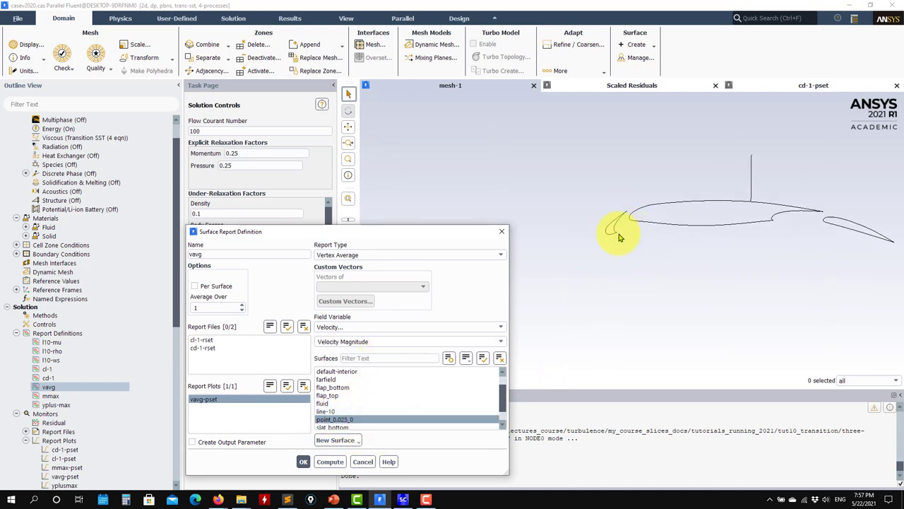
{"action": "left_click", "coordinate": [363, 461]}
Step: Add the surface point_0.025_0 to the mesh-1 display and show it in the gap between slat and main airfoil
{"action": "scroll", "coordinate": [60, 364], "scroll_direction": "down", "scroll_amount": 9}
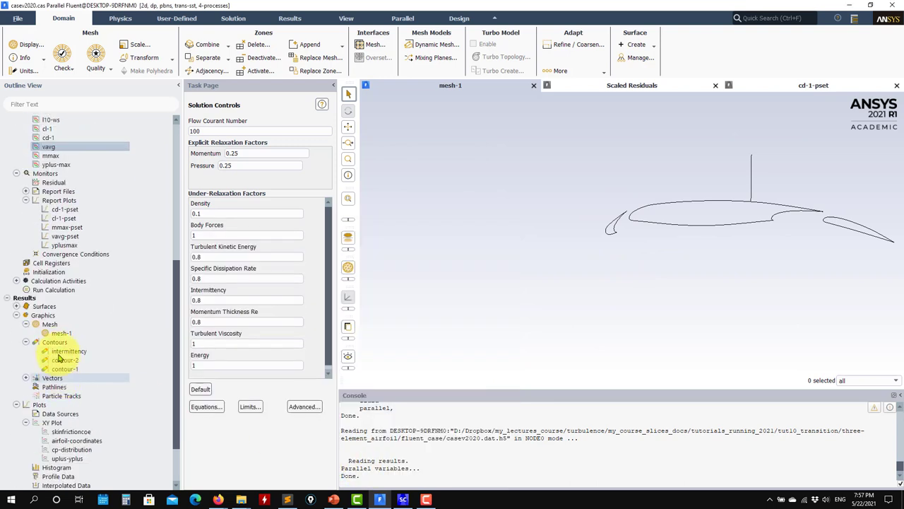
{"action": "double_click", "coordinate": [64, 335]}
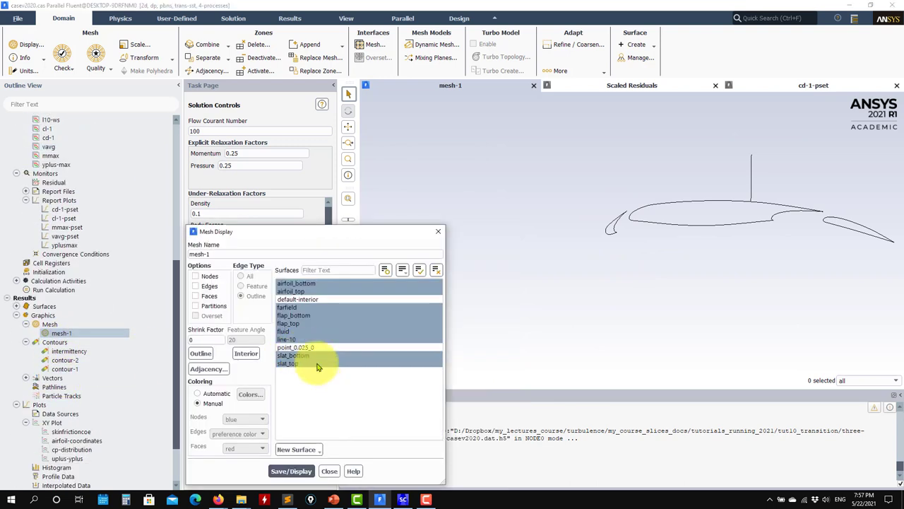
{"action": "scroll", "coordinate": [618, 216], "scroll_direction": "up", "scroll_amount": 5}
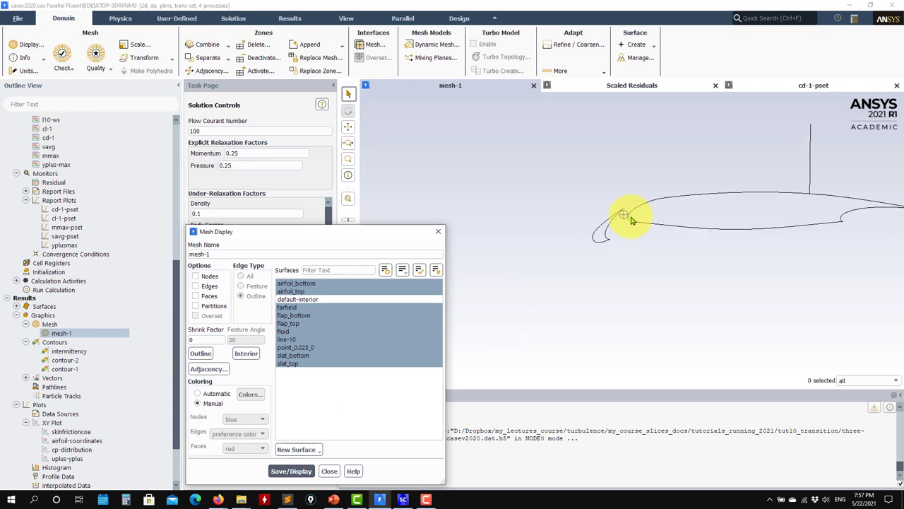
{"action": "left_click", "coordinate": [337, 471]}
{"action": "scroll", "coordinate": [61, 297], "scroll_direction": "up", "scroll_amount": 3}
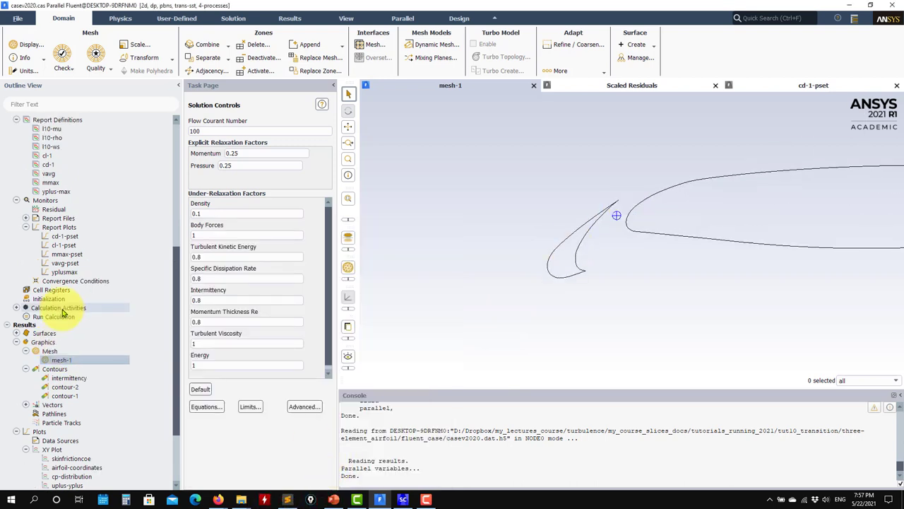
Step: Initialize the solution and start the 1000-iteration calculation, writing the lift and drag histories to new report files
{"action": "scroll", "coordinate": [58, 265], "scroll_direction": "up", "scroll_amount": 1}
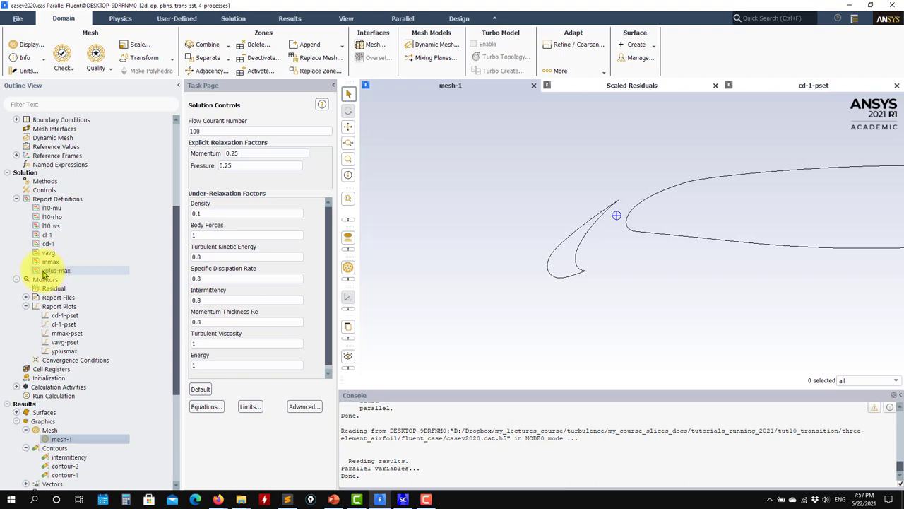
{"action": "left_click", "coordinate": [25, 306]}
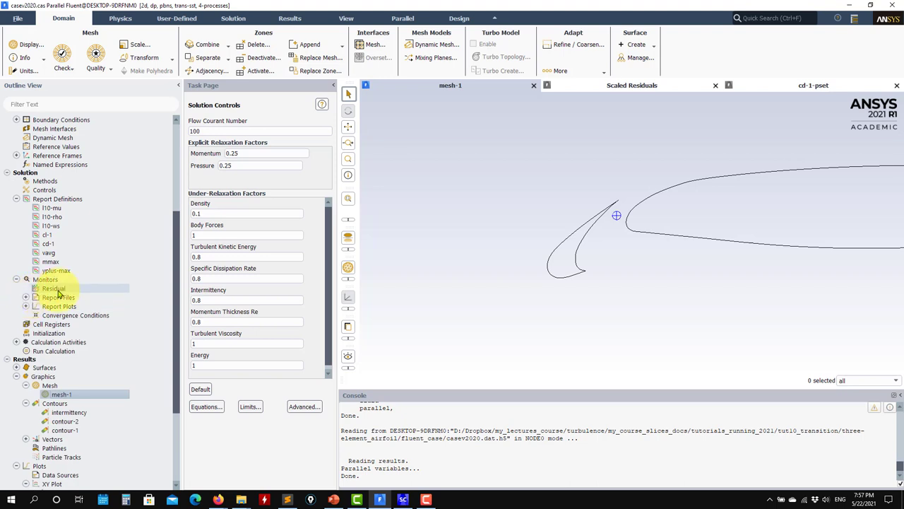
{"action": "left_click", "coordinate": [48, 332]}
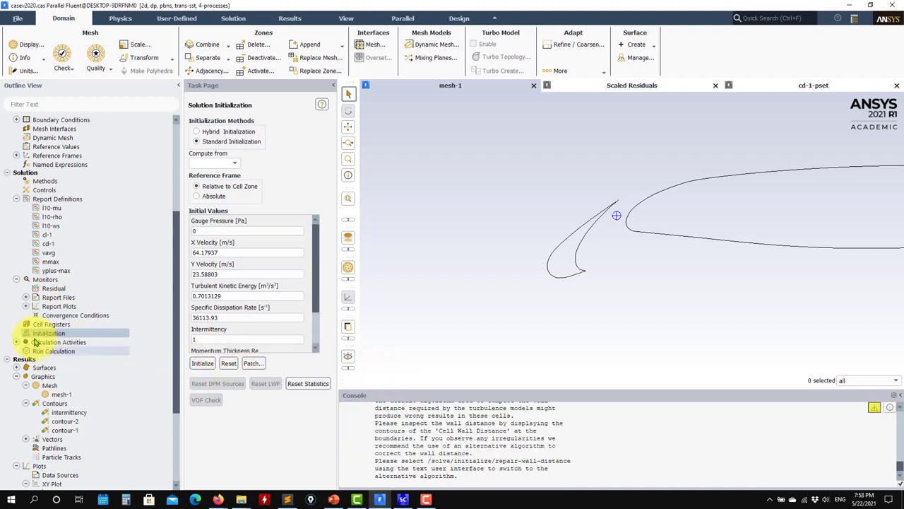
{"action": "left_click", "coordinate": [54, 352]}
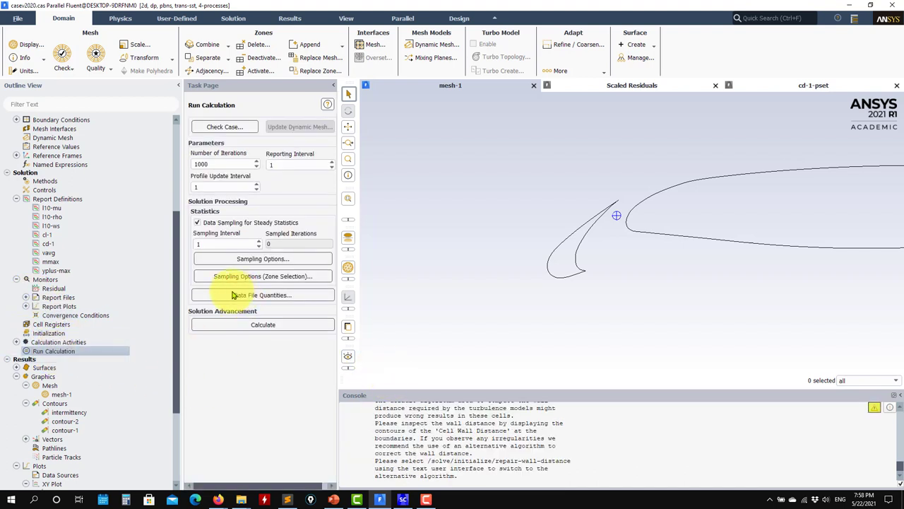
{"action": "left_click", "coordinate": [228, 326]}
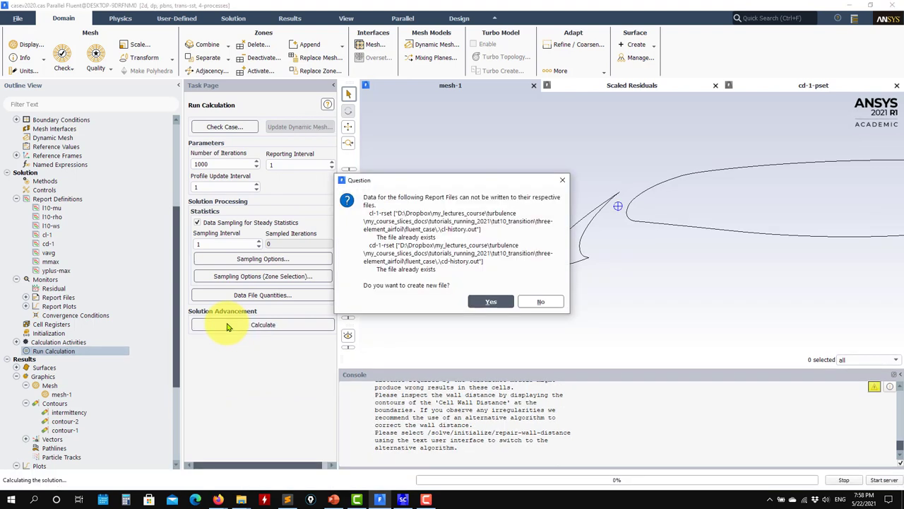
{"action": "left_click", "coordinate": [493, 302]}
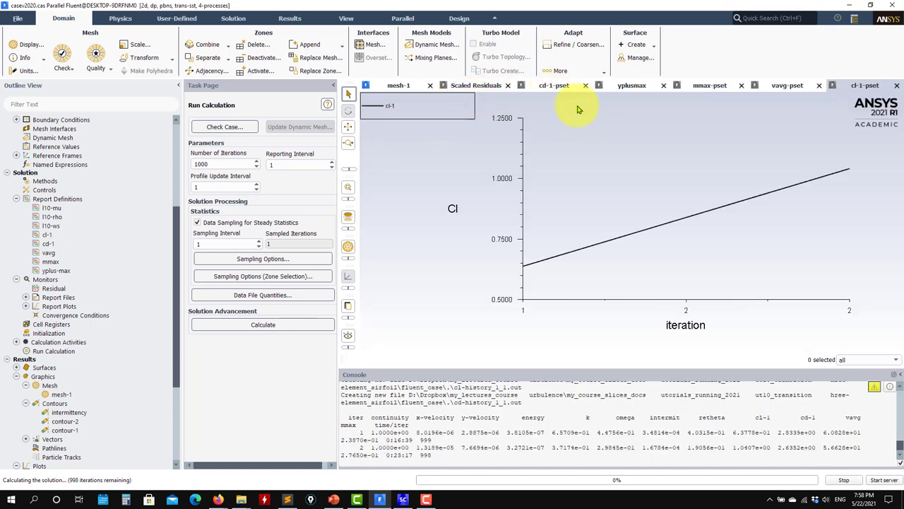
Step: Look through the drag, y-plus, Mach, velocity, lift and residual plots during the run, and stop the calculation
{"action": "left_click", "coordinate": [561, 86]}
{"action": "left_click", "coordinate": [632, 85]}
{"action": "left_click", "coordinate": [709, 86]}
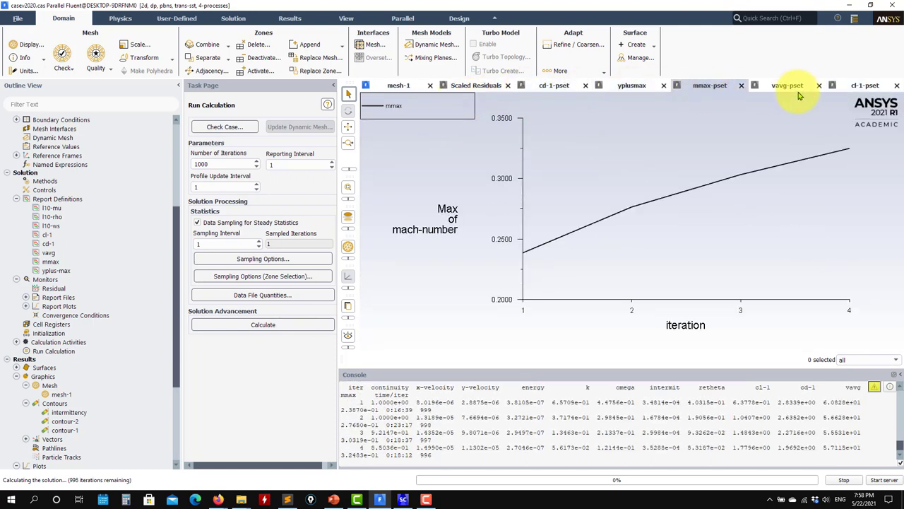
{"action": "left_click", "coordinate": [787, 86]}
{"action": "left_click", "coordinate": [864, 85]}
{"action": "left_click", "coordinate": [465, 85]}
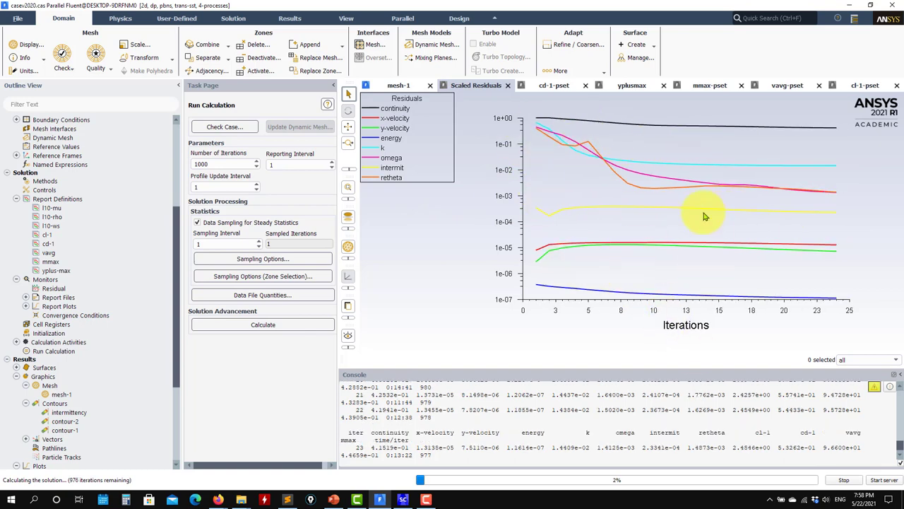
{"action": "left_click", "coordinate": [843, 479]}
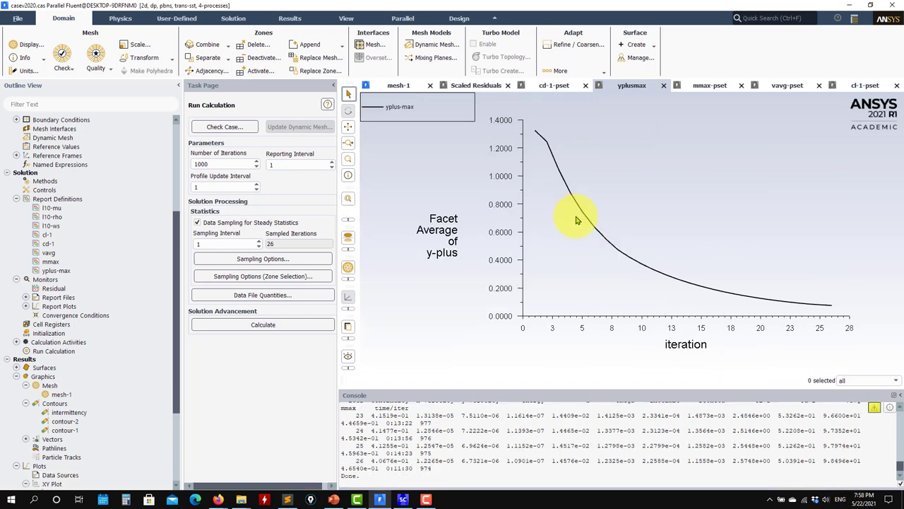
Step: Read the saved case and data of casev2020.cas back in, discarding the current solution
{"action": "left_click", "coordinate": [21, 18]}
{"action": "mouse_move", "coordinate": [42, 31]}
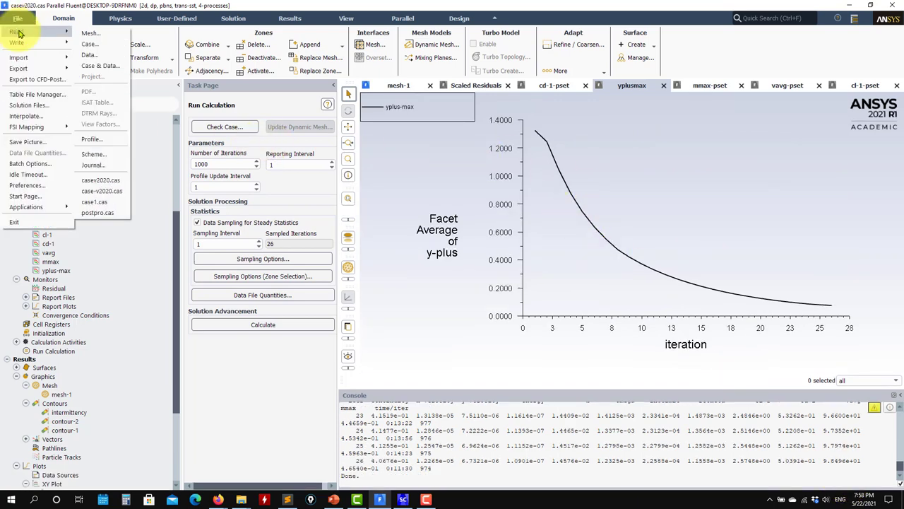
{"action": "left_click", "coordinate": [106, 66]}
{"action": "left_click", "coordinate": [460, 260]}
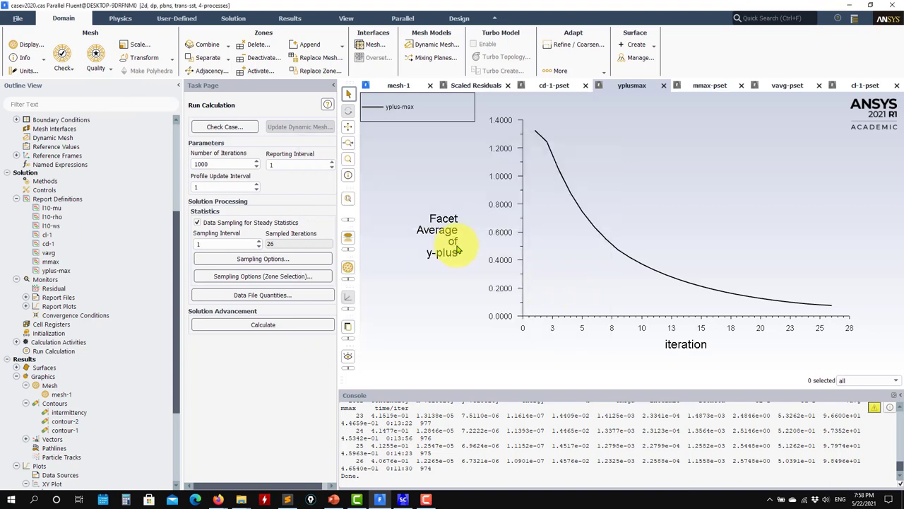
Step: In File Explorer, copy cd-history.out and cl-history.out from the output folder into fluent_case, replacing the existing files, and minimize the window
{"action": "mouse_move", "coordinate": [240, 500]}
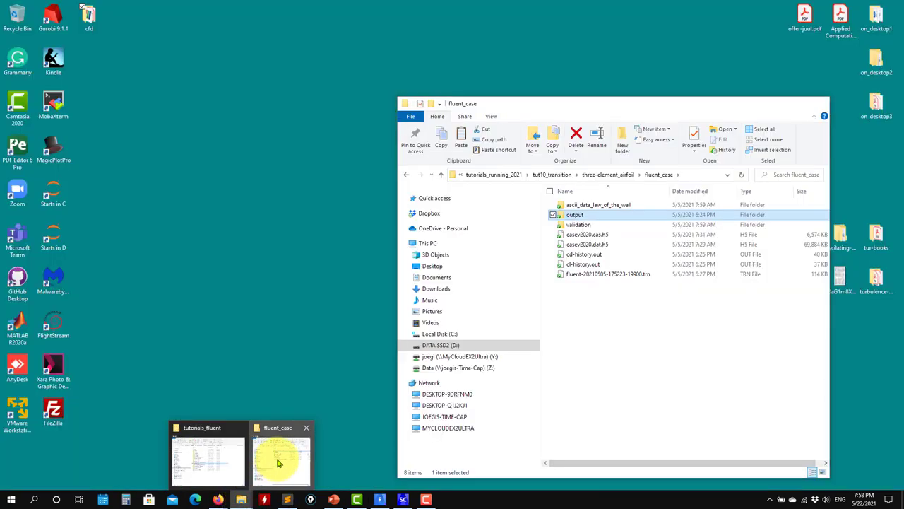
{"action": "left_click", "coordinate": [279, 463]}
{"action": "double_click", "coordinate": [585, 217]}
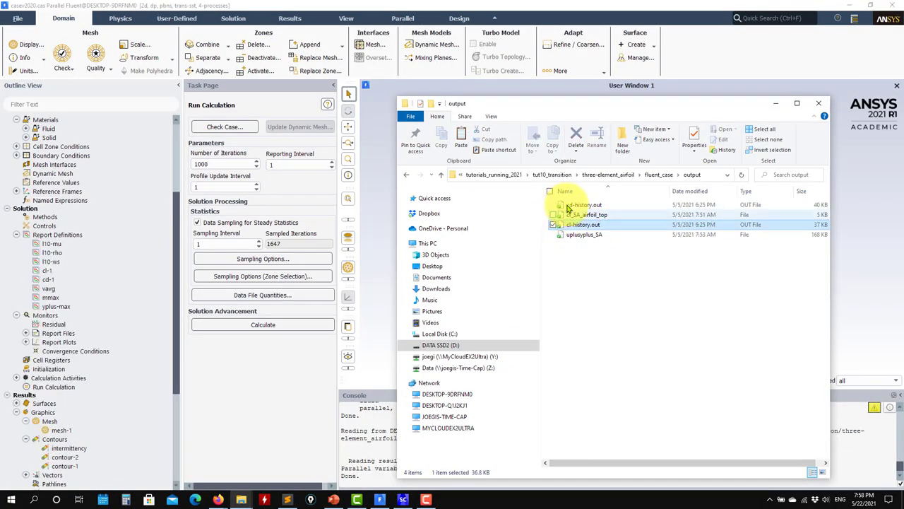
{"action": "left_click", "coordinate": [590, 205], "text": "ctrl"}
{"action": "right_click", "coordinate": [591, 206]}
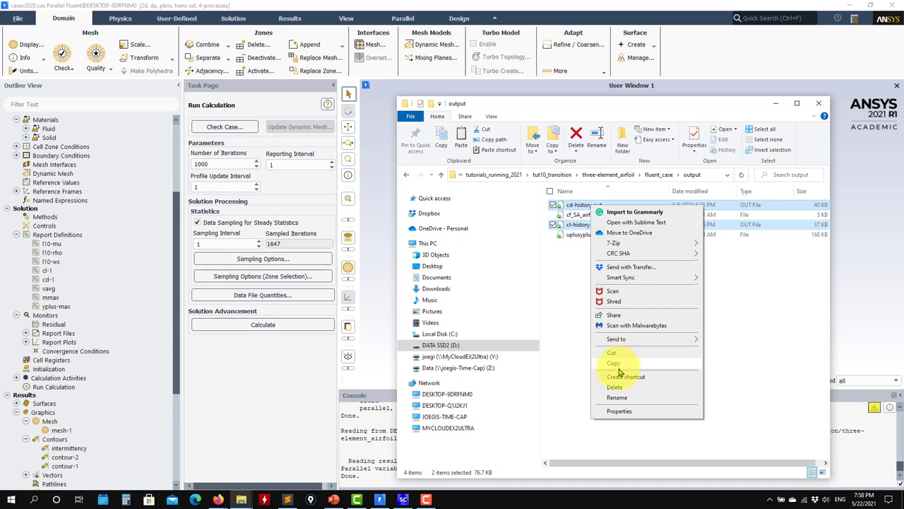
{"action": "left_click", "coordinate": [627, 358]}
{"action": "left_click", "coordinate": [441, 175]}
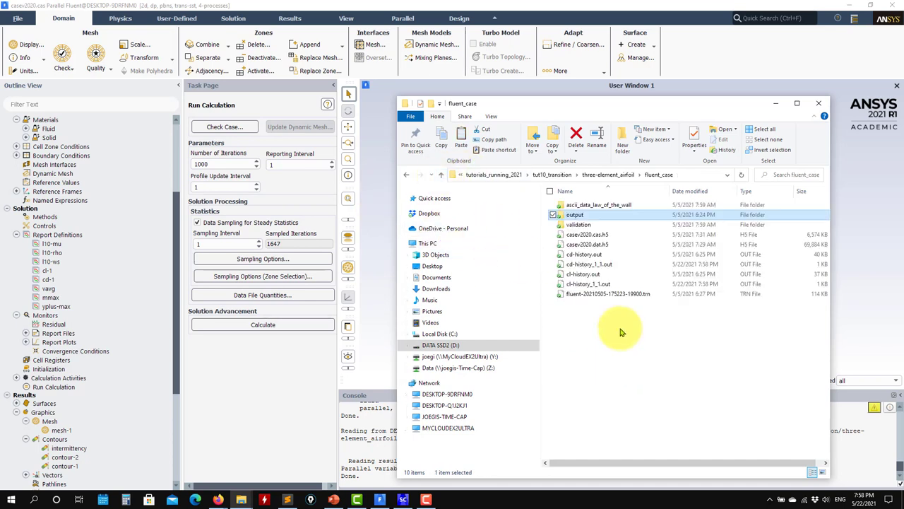
{"action": "right_click", "coordinate": [621, 327]}
{"action": "left_click", "coordinate": [655, 172]}
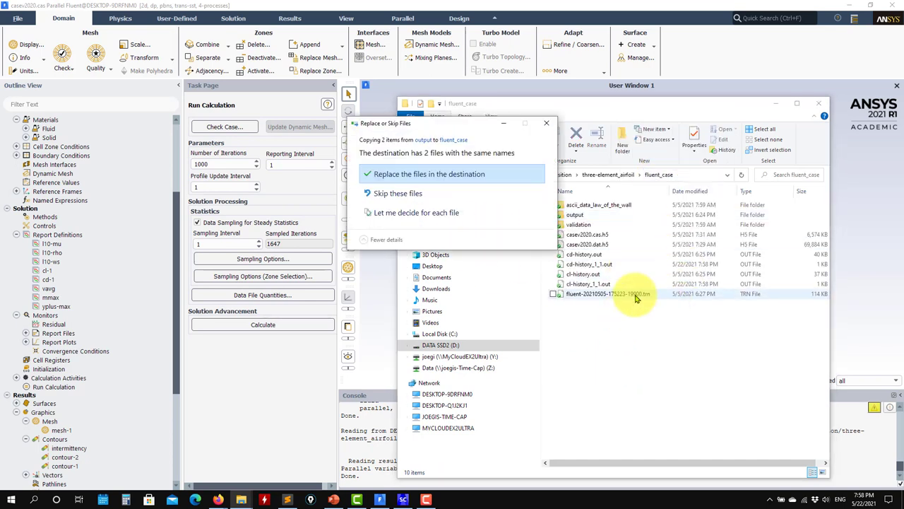
{"action": "left_click", "coordinate": [368, 118]}
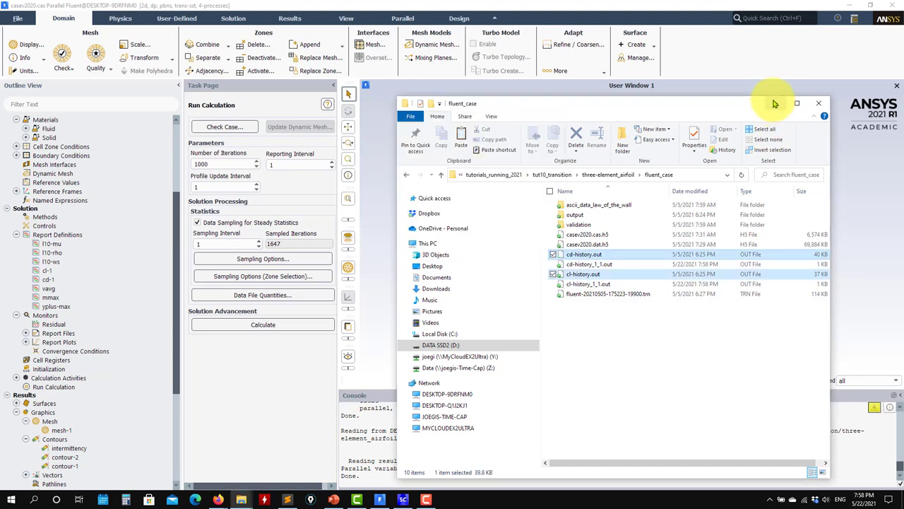
{"action": "left_click", "coordinate": [776, 104]}
Step: Plot the scaled residuals of the saved solution, examine their convergence, and close the residual monitor settings
{"action": "scroll", "coordinate": [33, 311], "scroll_direction": "down", "scroll_amount": 2}
{"action": "scroll", "coordinate": [33, 311], "scroll_direction": "down", "scroll_amount": 5}
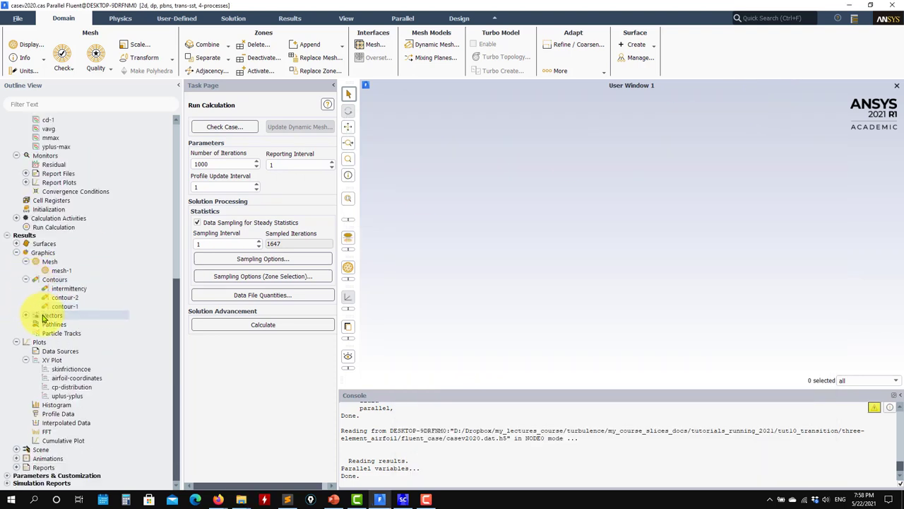
{"action": "left_click", "coordinate": [25, 360]}
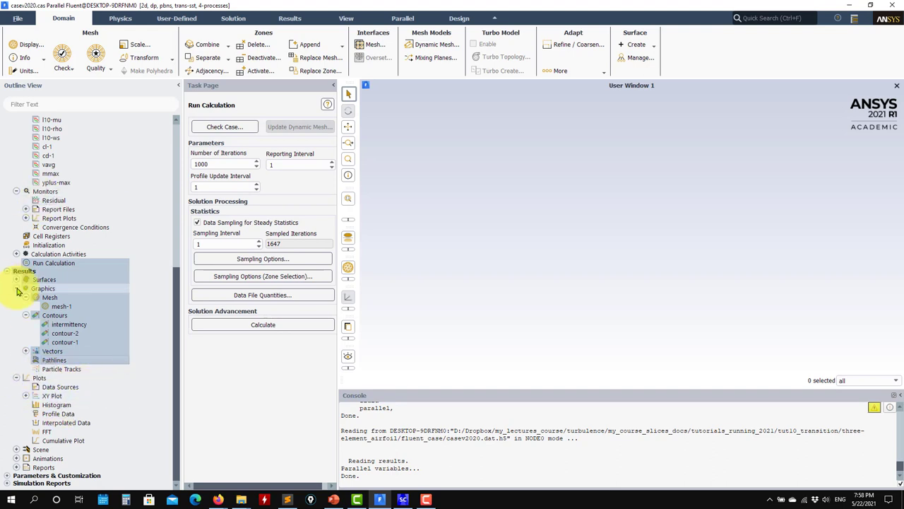
{"action": "left_click", "coordinate": [17, 289]}
{"action": "double_click", "coordinate": [54, 280]}
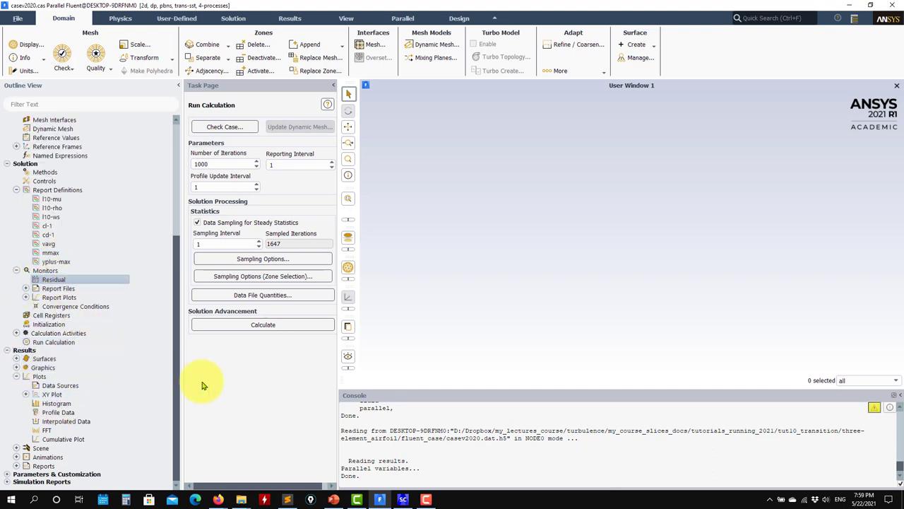
{"action": "left_click", "coordinate": [302, 408]}
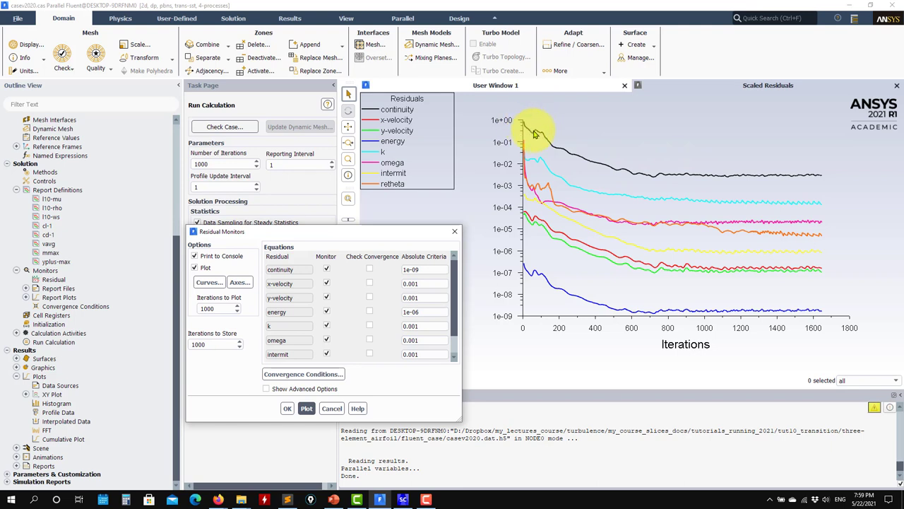
{"action": "left_click", "coordinate": [332, 408]}
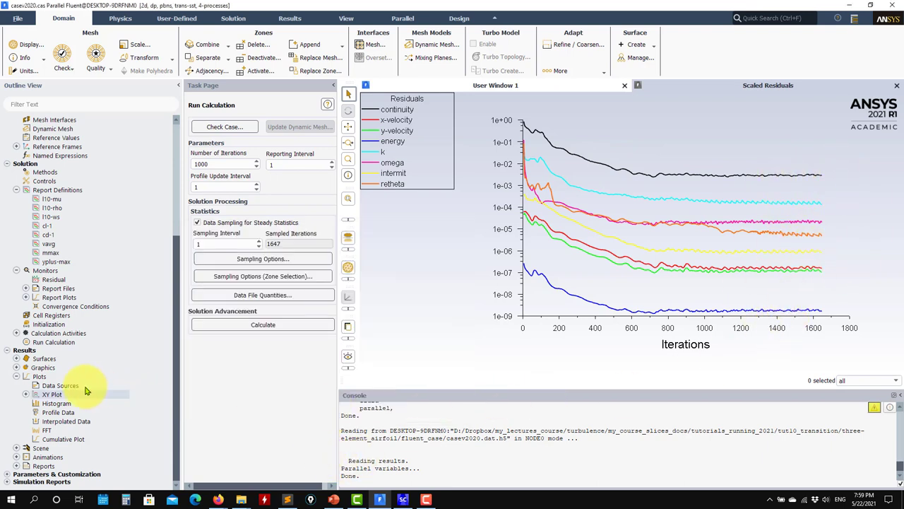
Step: Plot the drag coefficient history from the cd-1-pset report plot and uncover the curve for viewing
{"action": "left_click", "coordinate": [27, 296]}
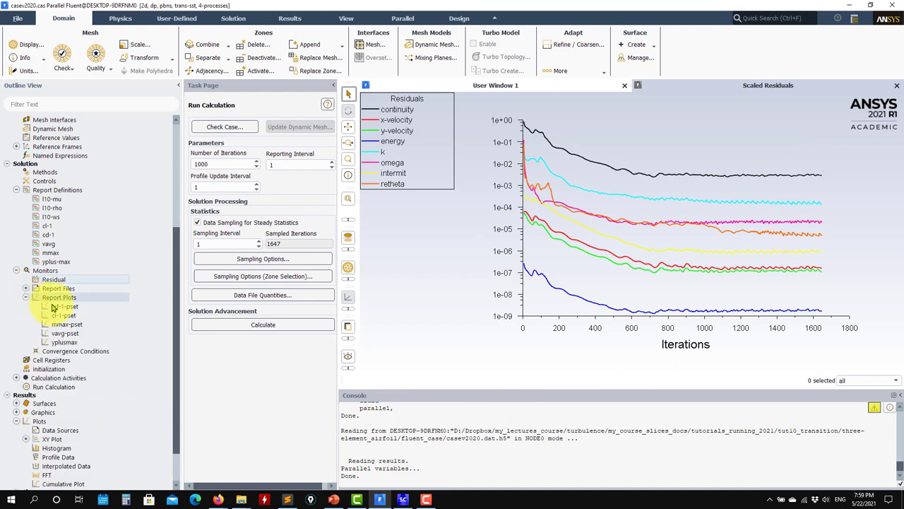
{"action": "double_click", "coordinate": [79, 309]}
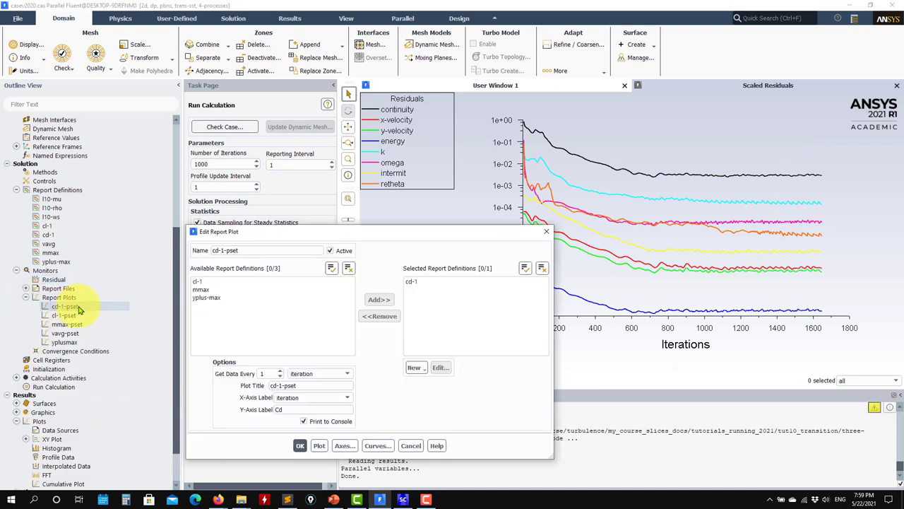
{"action": "left_click", "coordinate": [319, 446]}
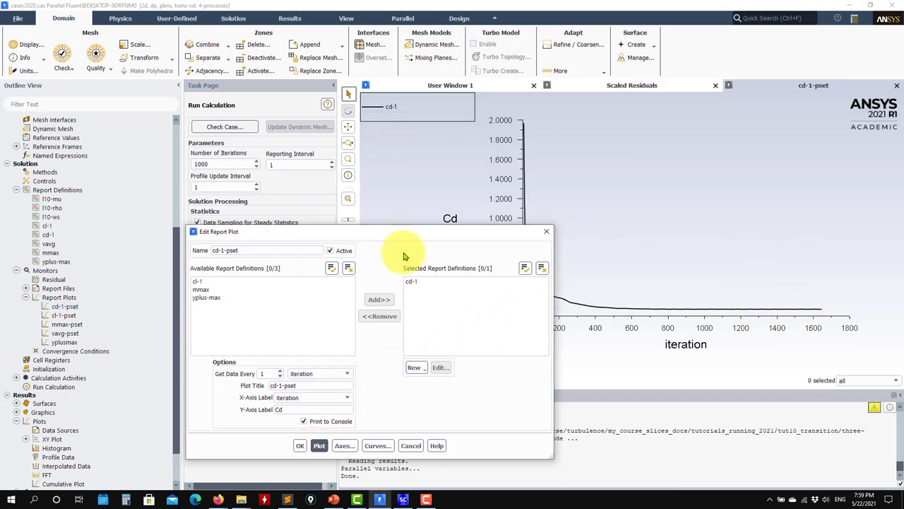
{"action": "left_click_drag", "start_coordinate": [437, 236], "coordinate": [286, 157]}
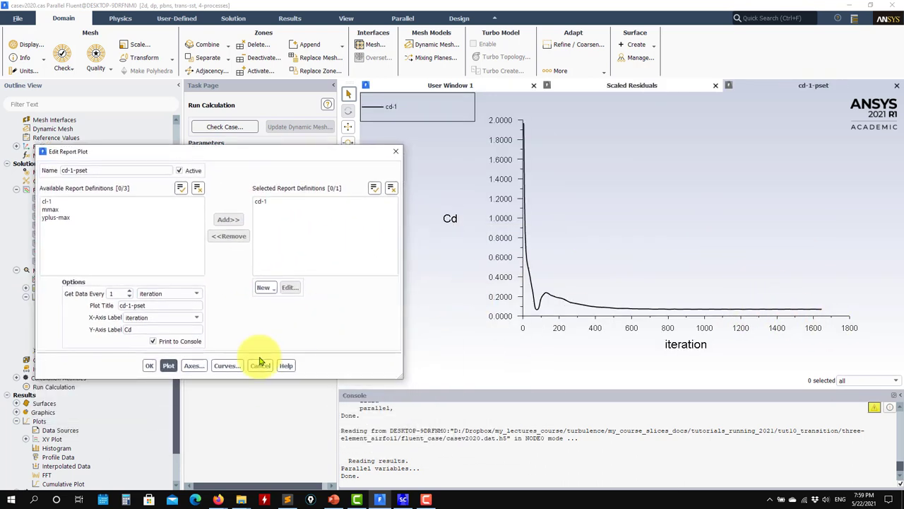
Step: Turn off auto range for the drag plot's Y axis, set its maximum to 0.25, and replot the drag coefficient history
{"action": "left_click", "coordinate": [198, 367]}
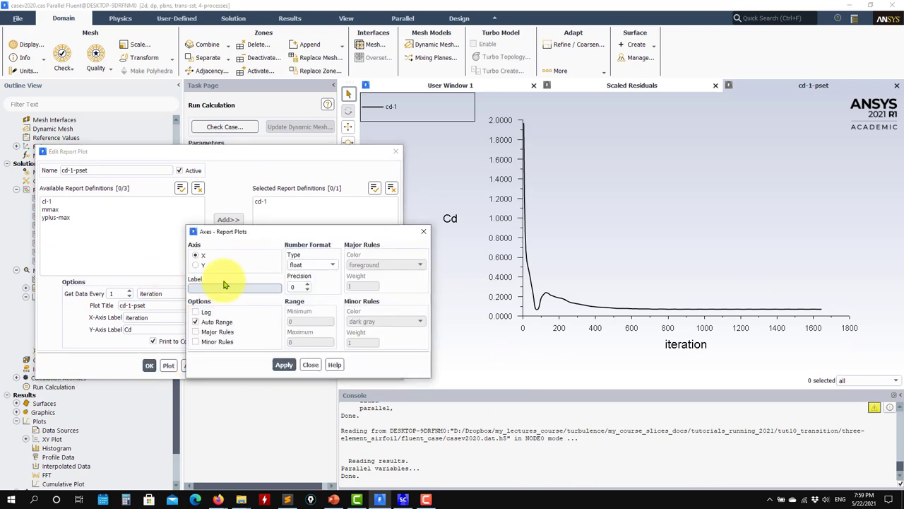
{"action": "left_click", "coordinate": [206, 323]}
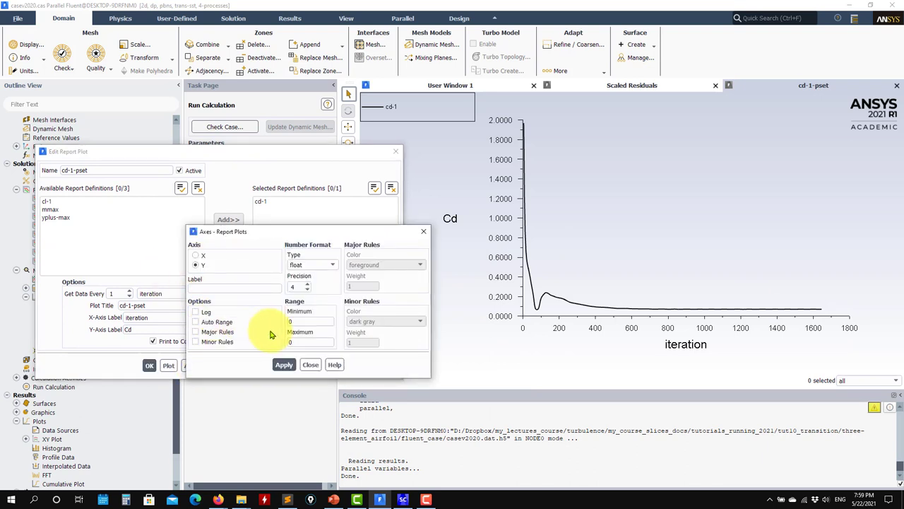
{"action": "left_click", "coordinate": [297, 343]}
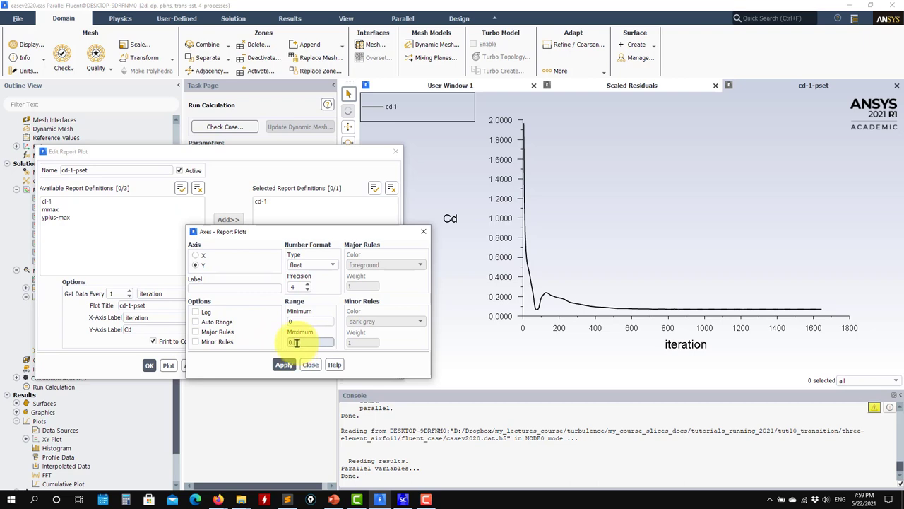
{"action": "left_click", "coordinate": [284, 365]}
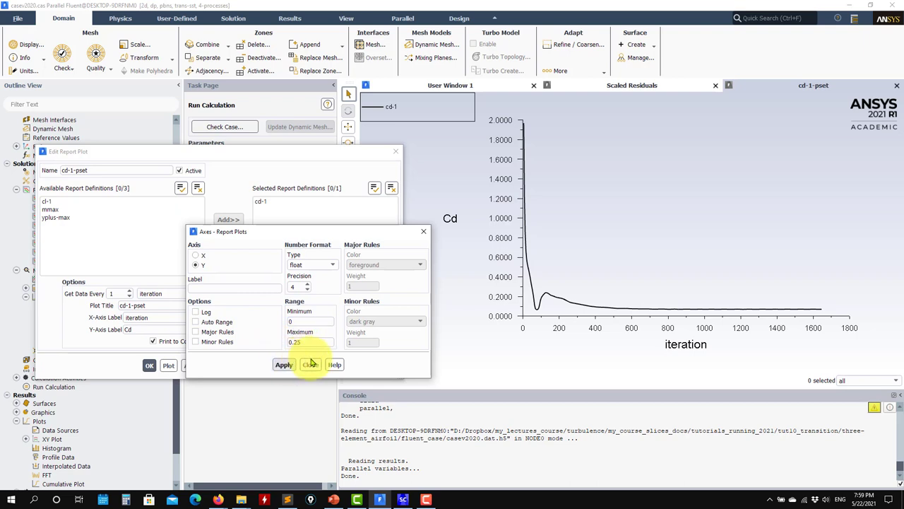
{"action": "left_click", "coordinate": [310, 365]}
{"action": "left_click", "coordinate": [170, 365]}
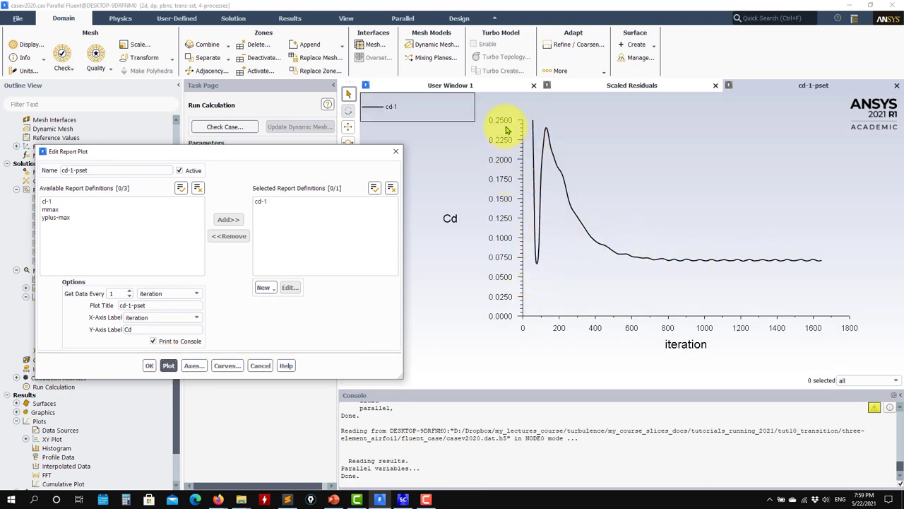
Step: Compare the scaled residuals with the rescaled drag coefficient history, and close the cd-1-pset report plot settings without saving
{"action": "left_click", "coordinate": [635, 85]}
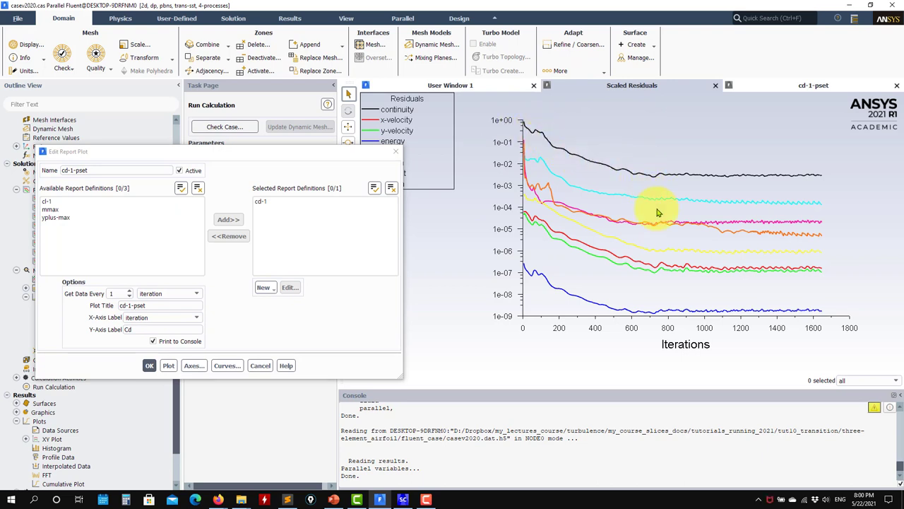
{"action": "left_click", "coordinate": [774, 83]}
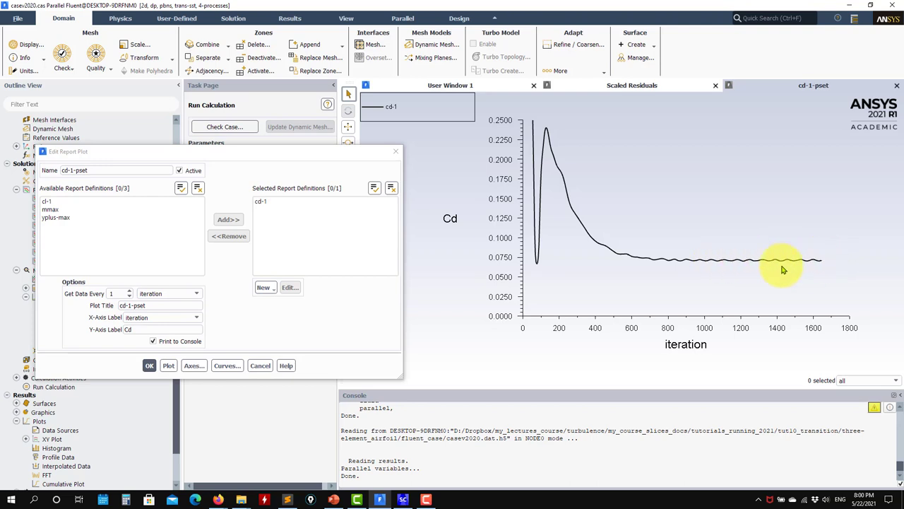
{"action": "left_click", "coordinate": [260, 366]}
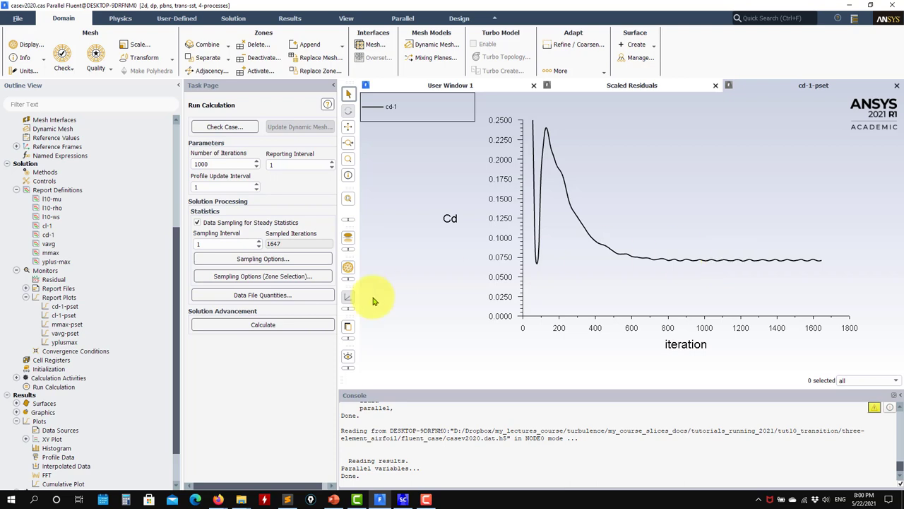
Step: Plot the lift coefficient history from the cl-1-pset report plot
{"action": "scroll", "coordinate": [32, 361], "scroll_direction": "down", "scroll_amount": 2}
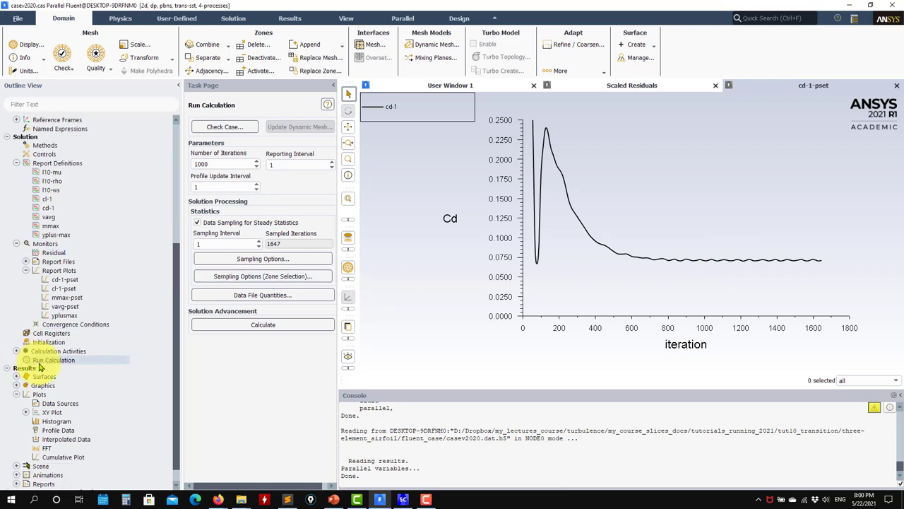
{"action": "left_click", "coordinate": [26, 394]}
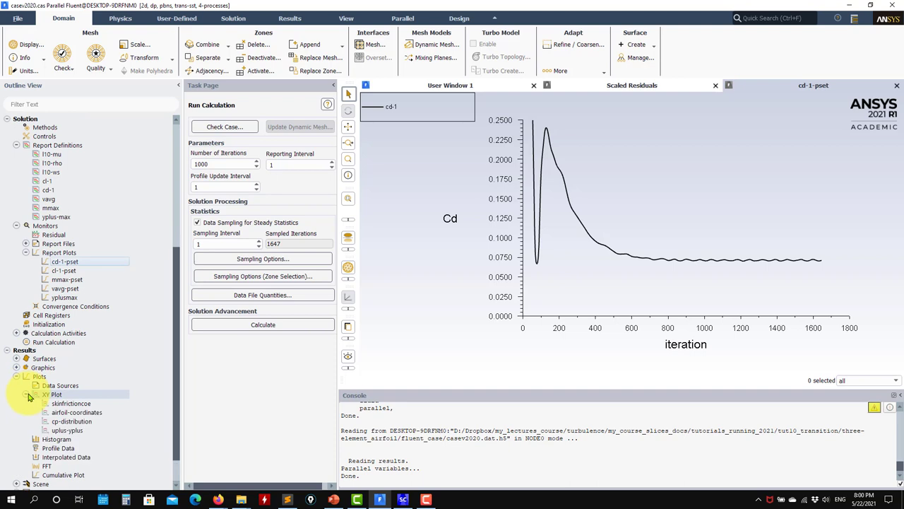
{"action": "double_click", "coordinate": [65, 271]}
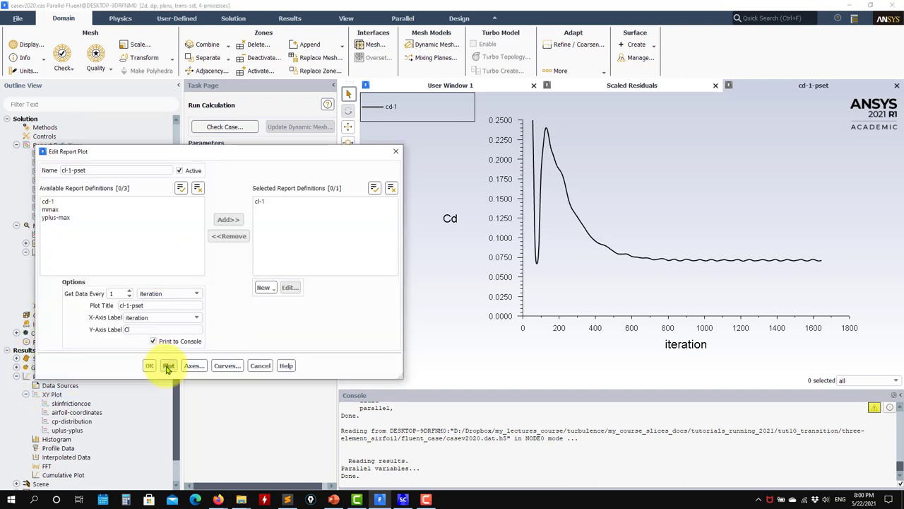
{"action": "left_click", "coordinate": [167, 365]}
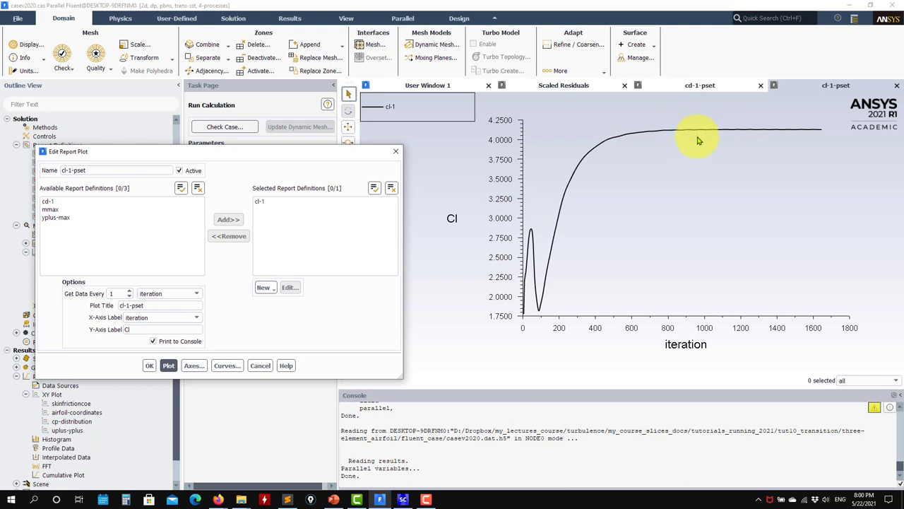
Step: Compare the convergence of the lift coefficient, drag coefficient and scaled residual plots, and close the cl-1-pset report plot settings
{"action": "left_click", "coordinate": [711, 86]}
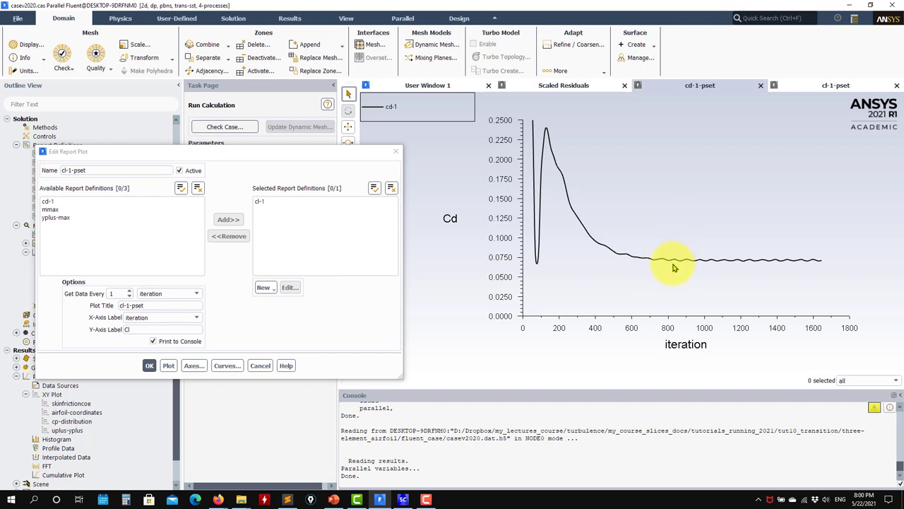
{"action": "left_click", "coordinate": [828, 83]}
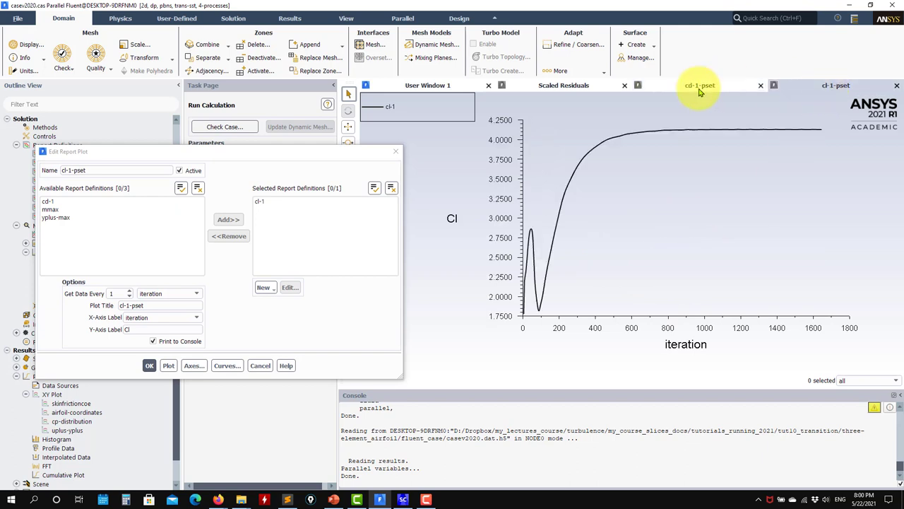
{"action": "left_click", "coordinate": [698, 90]}
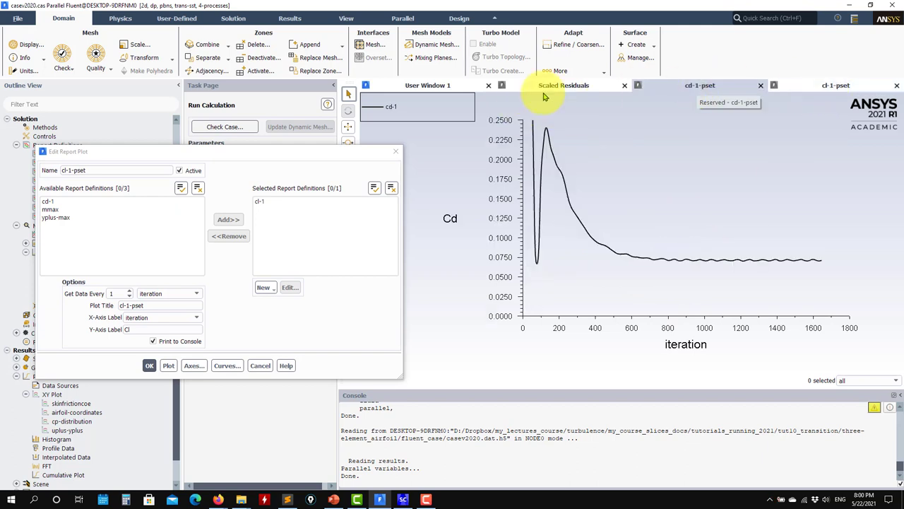
{"action": "left_click", "coordinate": [565, 86]}
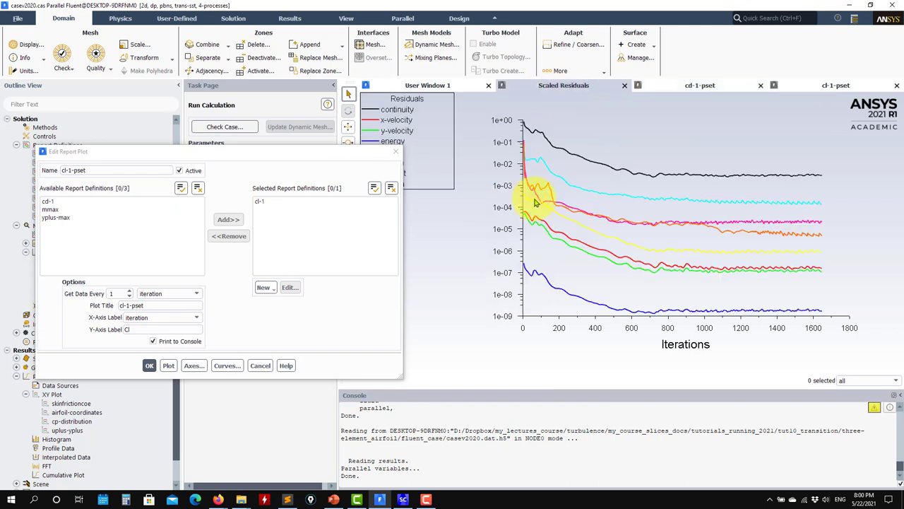
{"action": "left_click", "coordinate": [742, 88]}
{"action": "left_click", "coordinate": [774, 85]}
{"action": "left_click", "coordinate": [699, 86]}
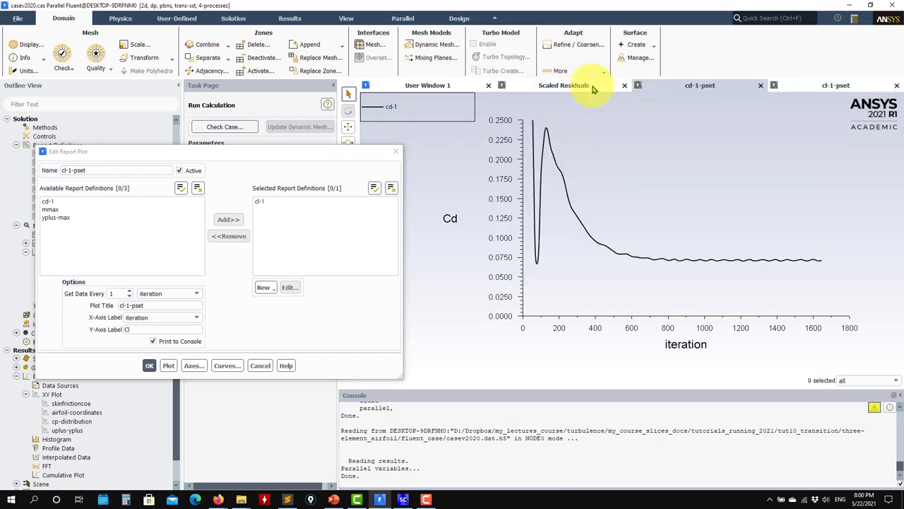
{"action": "left_click", "coordinate": [580, 85]}
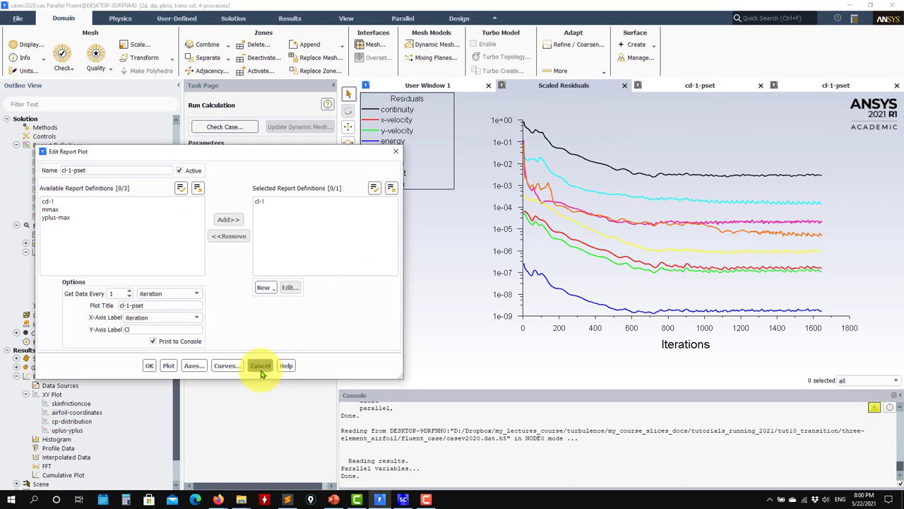
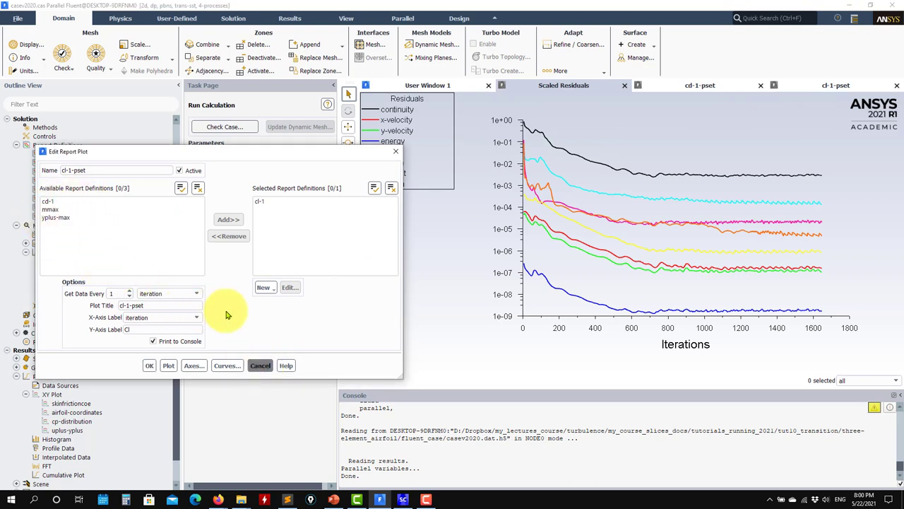
{"action": "left_click", "coordinate": [260, 366]}
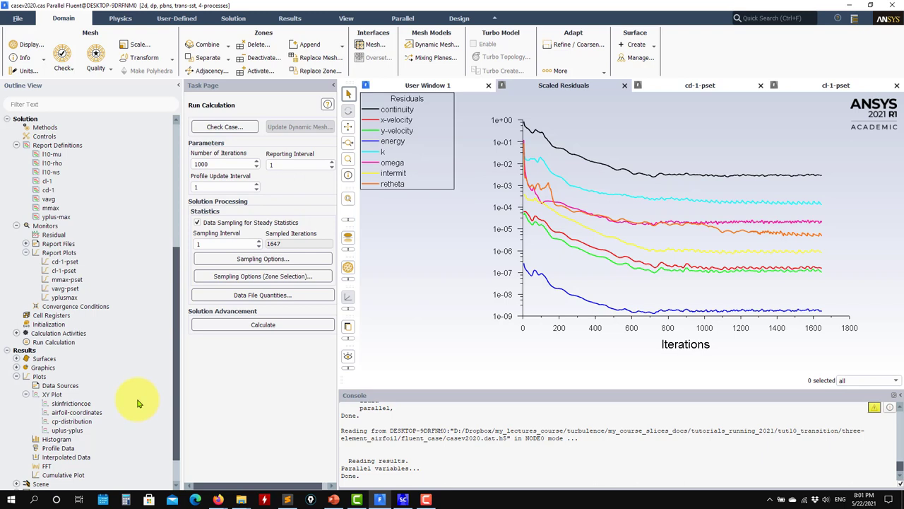
Step: Open the existing contour-1 definition and display its velocity magnitude contours on the fluid surface
{"action": "scroll", "coordinate": [65, 263], "scroll_direction": "down", "scroll_amount": 1}
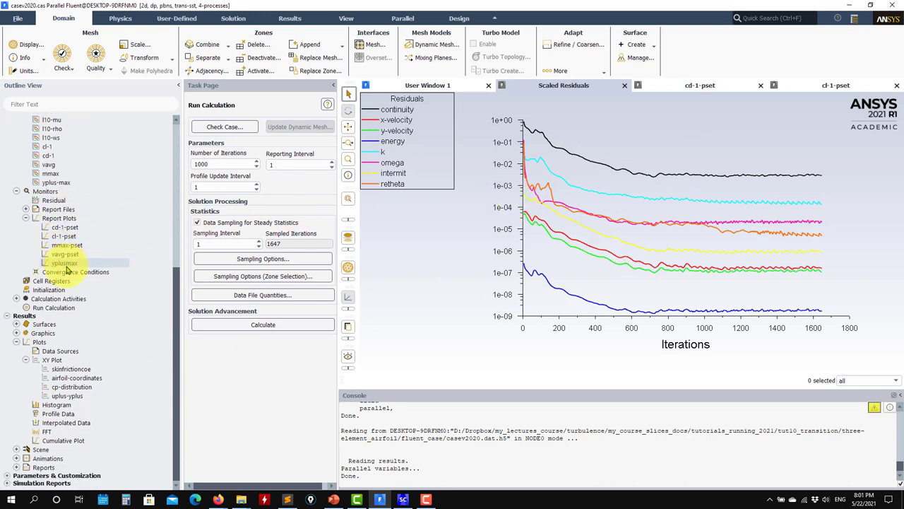
{"action": "left_click", "coordinate": [26, 219]}
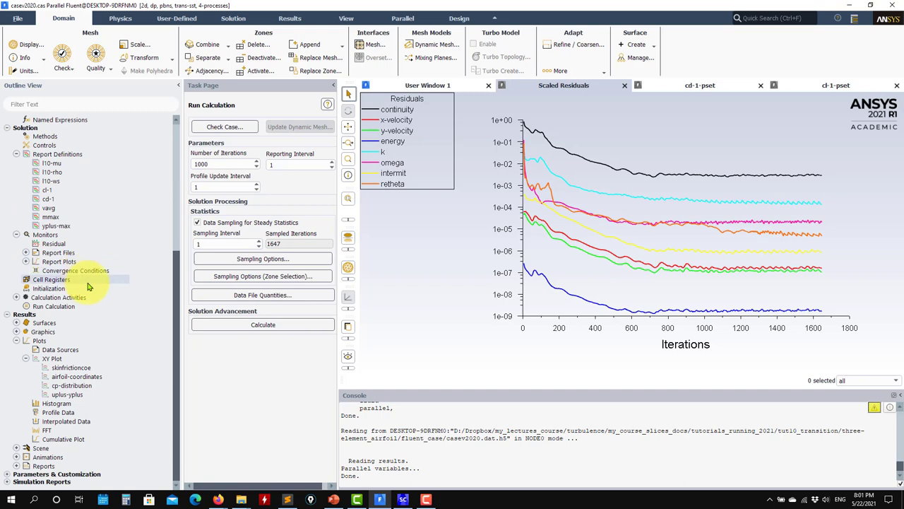
{"action": "left_click", "coordinate": [17, 340]}
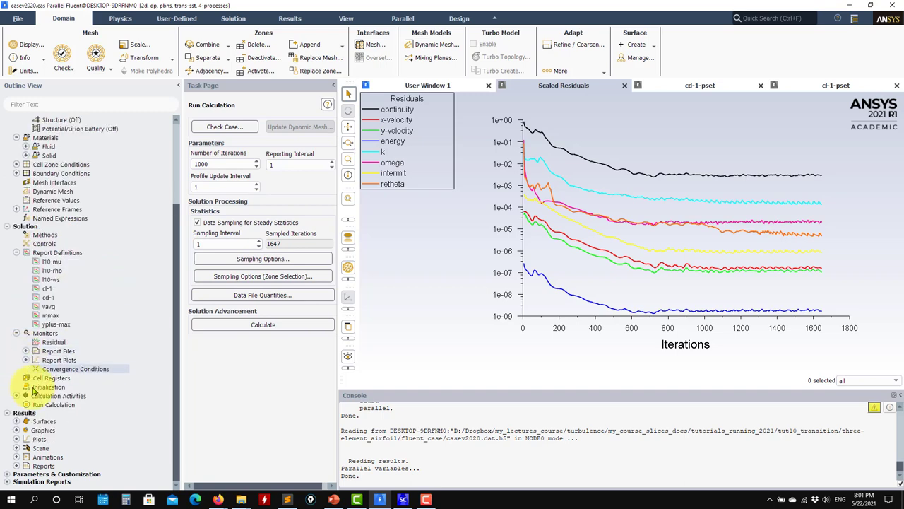
{"action": "left_click", "coordinate": [16, 429]}
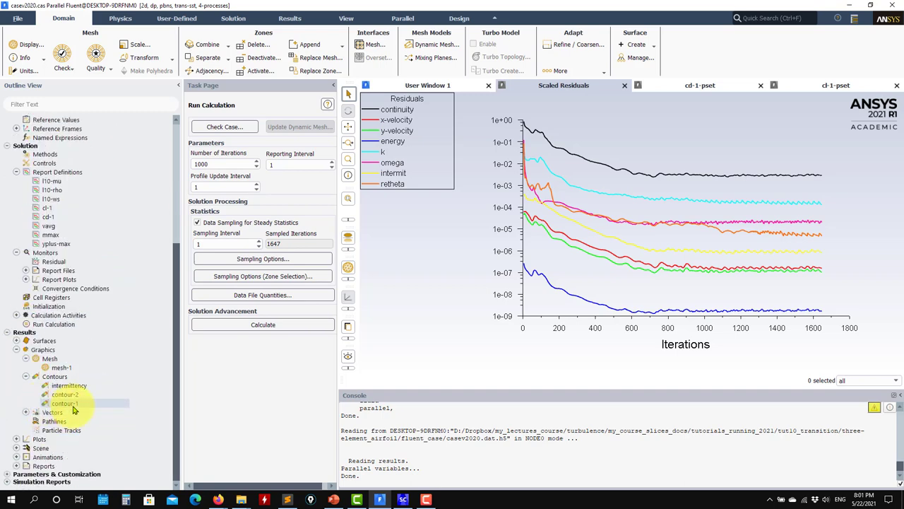
{"action": "double_click", "coordinate": [71, 403]}
{"action": "left_click", "coordinate": [262, 450]}
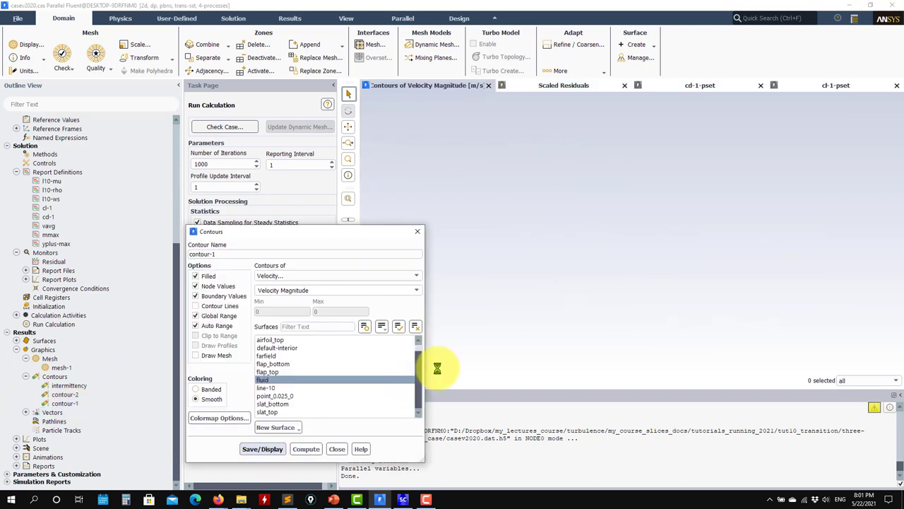
Step: Change the contour-1 variable to Mach Number and display the updated contours
{"action": "left_click", "coordinate": [418, 292]}
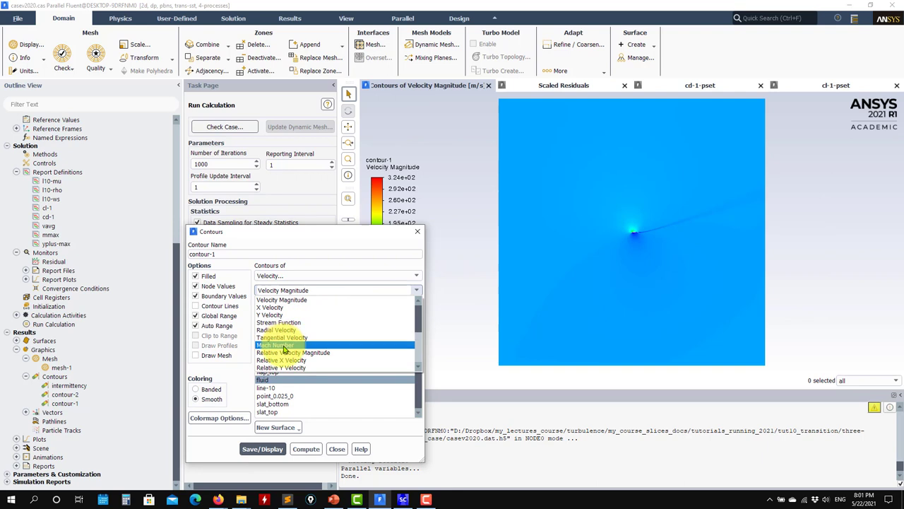
{"action": "left_click", "coordinate": [323, 302]}
{"action": "left_click", "coordinate": [262, 441]}
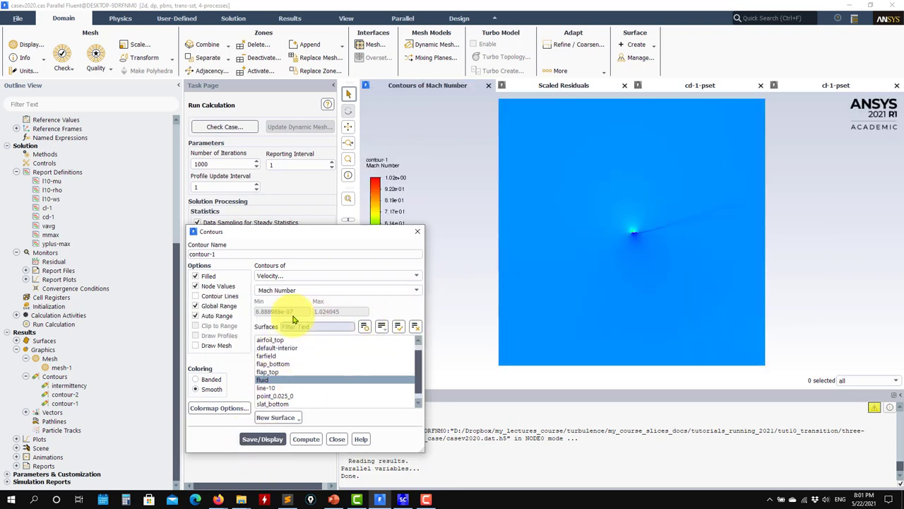
Step: Examine the Mach number contours around the slat and the main element's leading edge, keeping the contour settings clear of the legend
{"action": "scroll", "coordinate": [605, 242], "scroll_direction": "up", "scroll_amount": 6}
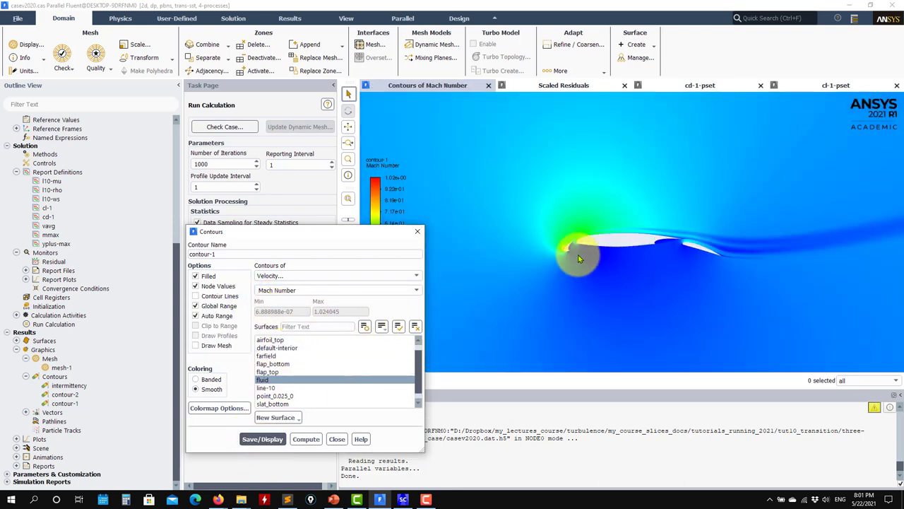
{"action": "scroll", "coordinate": [555, 251], "scroll_direction": "up", "scroll_amount": 2}
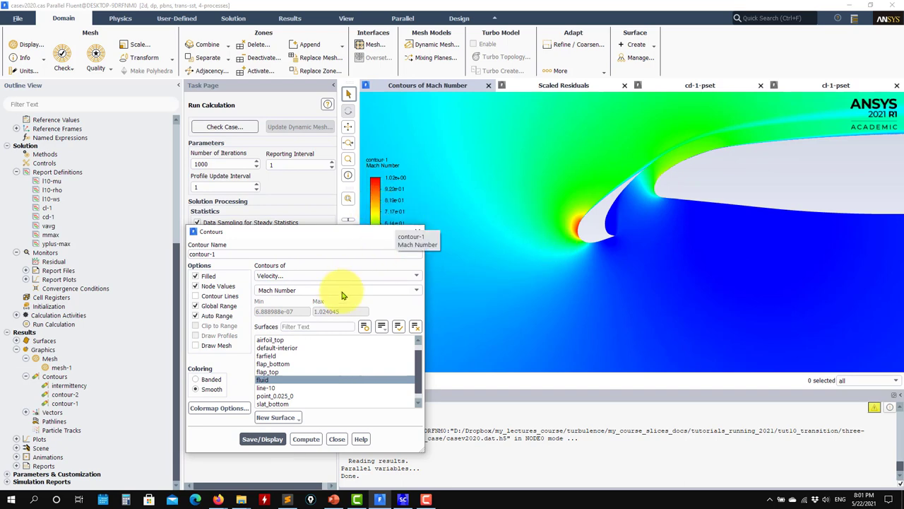
{"action": "scroll", "coordinate": [560, 230], "scroll_direction": "up", "scroll_amount": 4}
{"action": "left_click_drag", "start_coordinate": [317, 232], "coordinate": [185, 183]}
{"action": "scroll", "coordinate": [597, 212], "scroll_direction": "up", "scroll_amount": 2}
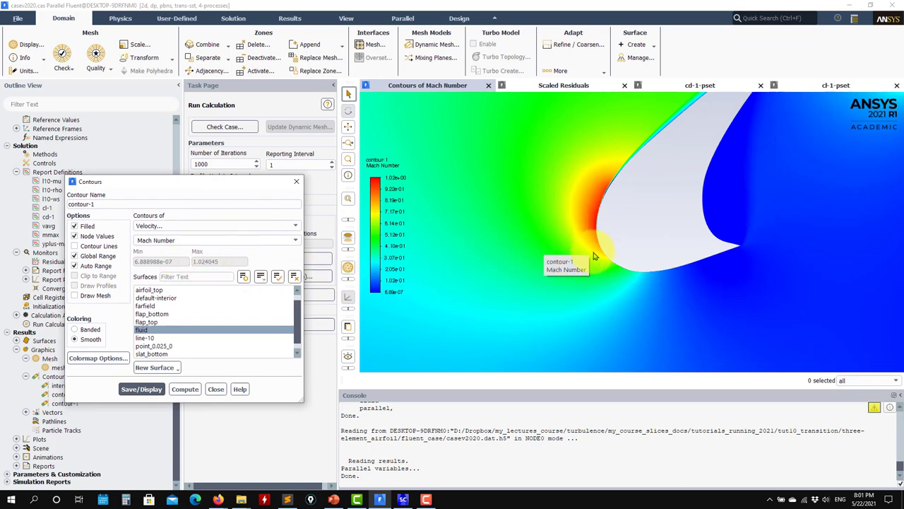
{"action": "scroll", "coordinate": [596, 233], "scroll_direction": "down", "scroll_amount": 3}
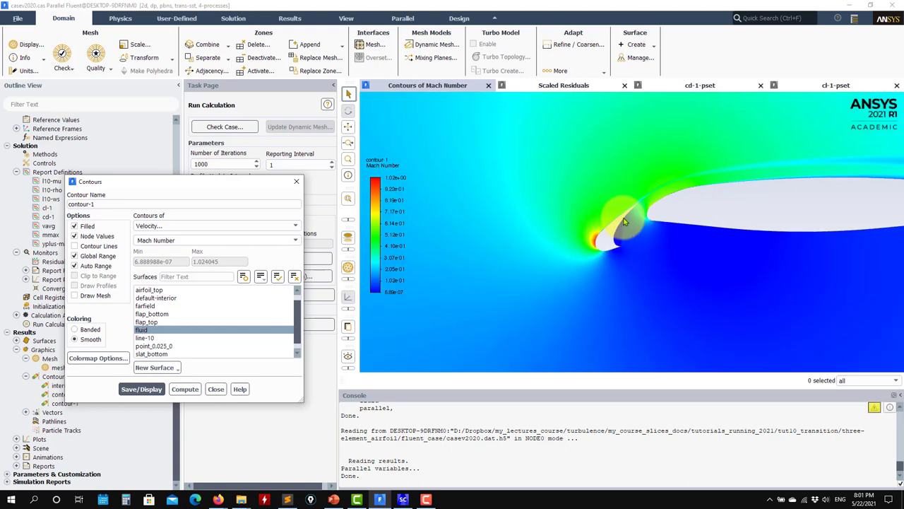
{"action": "scroll", "coordinate": [757, 154], "scroll_direction": "up", "scroll_amount": 3}
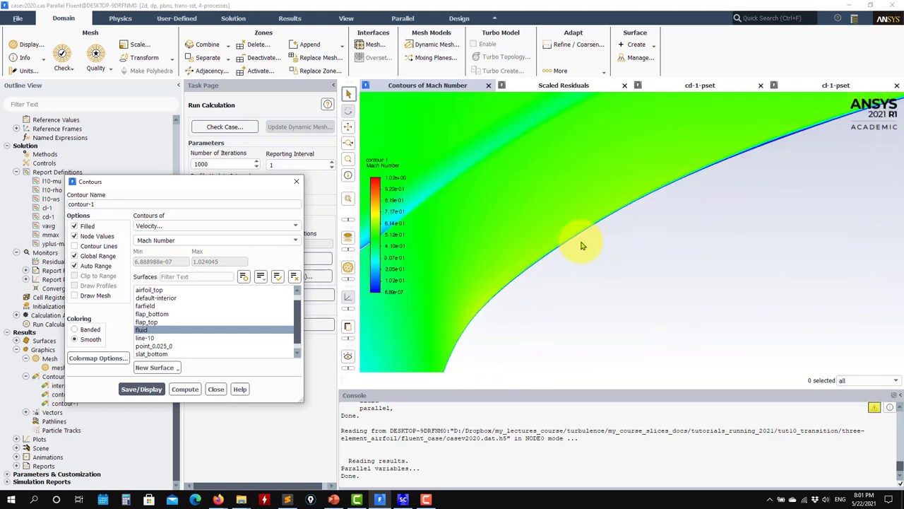
{"action": "scroll", "coordinate": [565, 292], "scroll_direction": "down", "scroll_amount": 4}
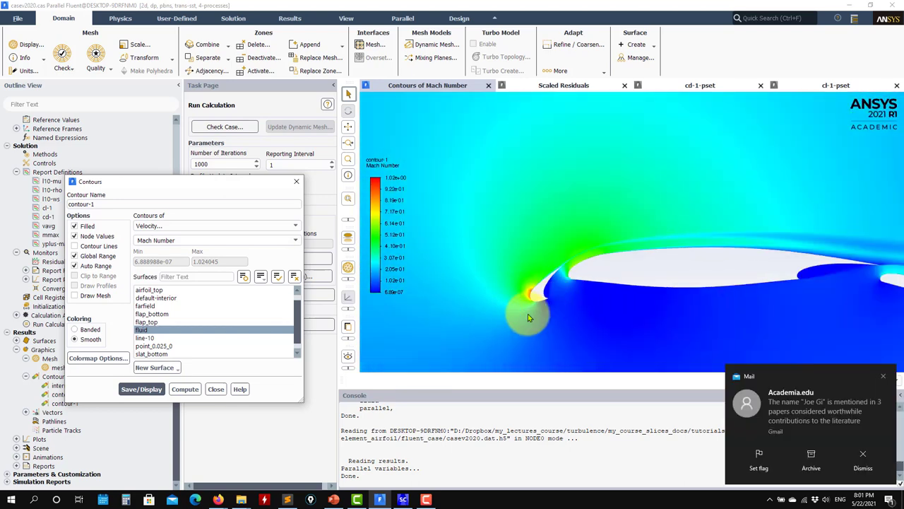
{"action": "left_click", "coordinate": [860, 458]}
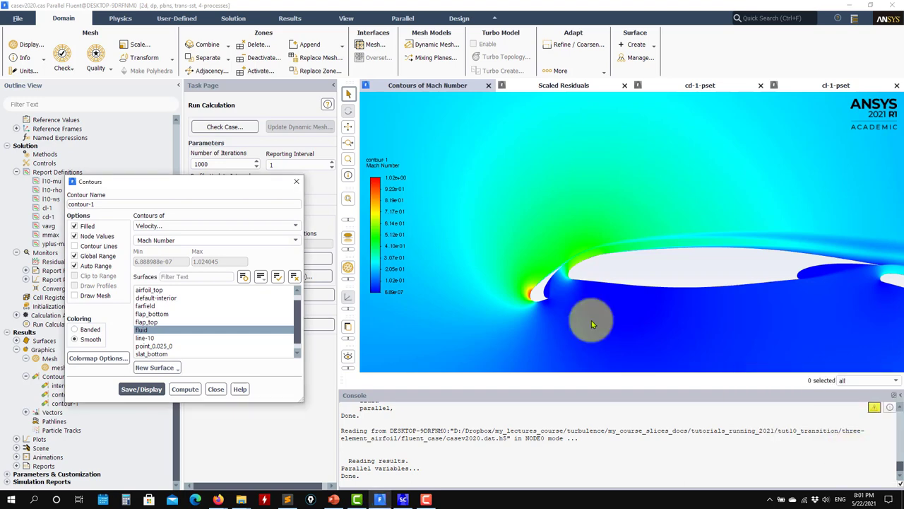
{"action": "scroll", "coordinate": [502, 307], "scroll_direction": "up", "scroll_amount": 4}
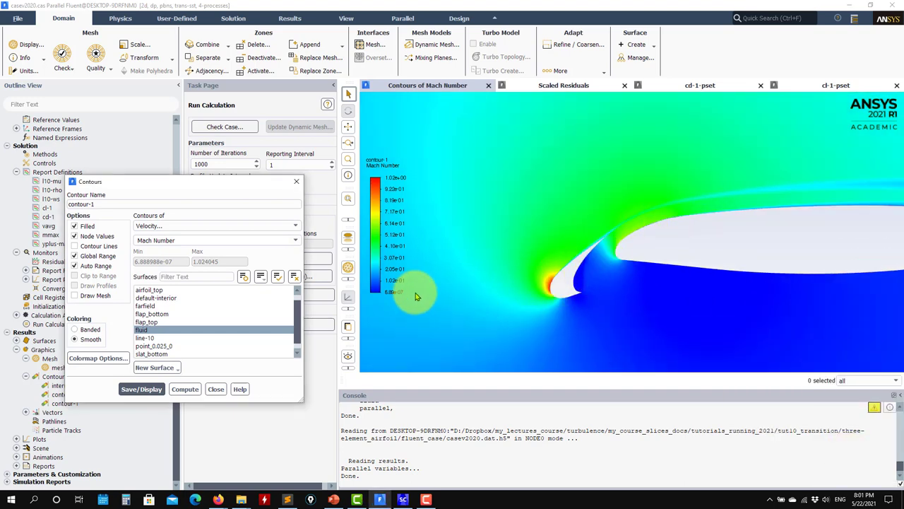
Step: Change the contour-1 variable to Static Pressure and display it with only the fluid surface selected
{"action": "scroll", "coordinate": [542, 305], "scroll_direction": "up", "scroll_amount": 3}
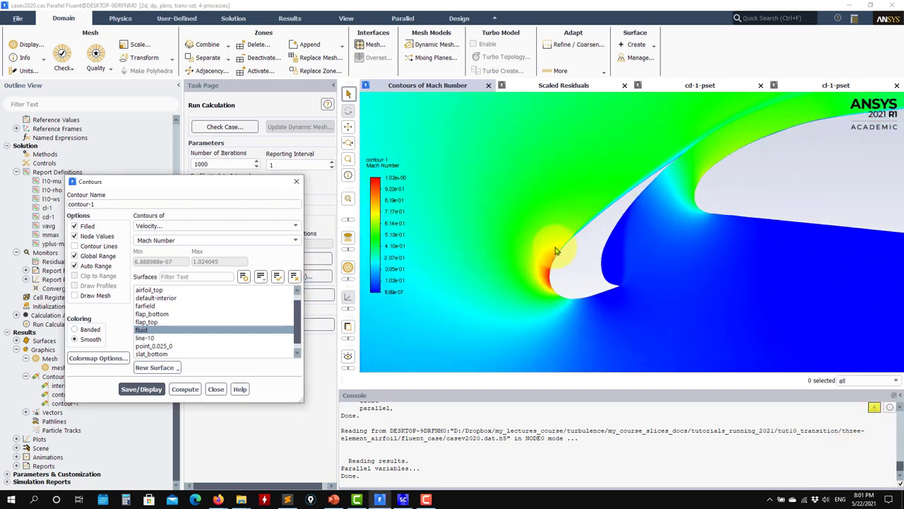
{"action": "left_click", "coordinate": [294, 226]}
{"action": "left_click", "coordinate": [193, 248]}
{"action": "left_click", "coordinate": [141, 399]}
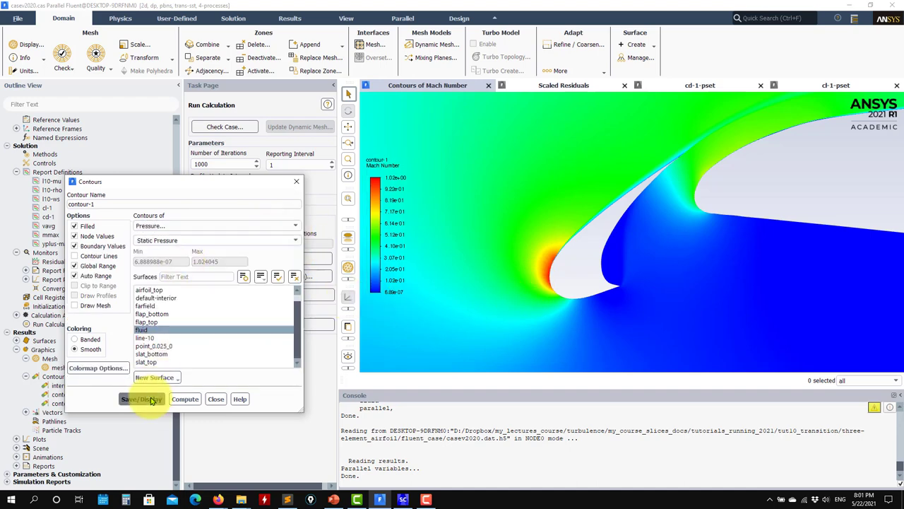
{"action": "left_click_drag", "start_coordinate": [831, 303], "coordinate": [537, 300]}
{"action": "left_click", "coordinate": [141, 338]}
{"action": "left_click", "coordinate": [141, 399]}
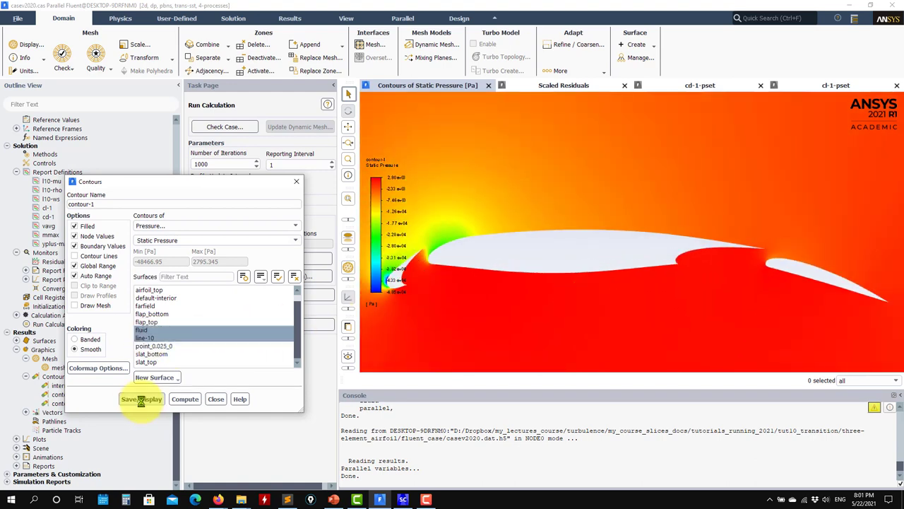
{"action": "left_click", "coordinate": [142, 337]}
{"action": "left_click", "coordinate": [145, 400]}
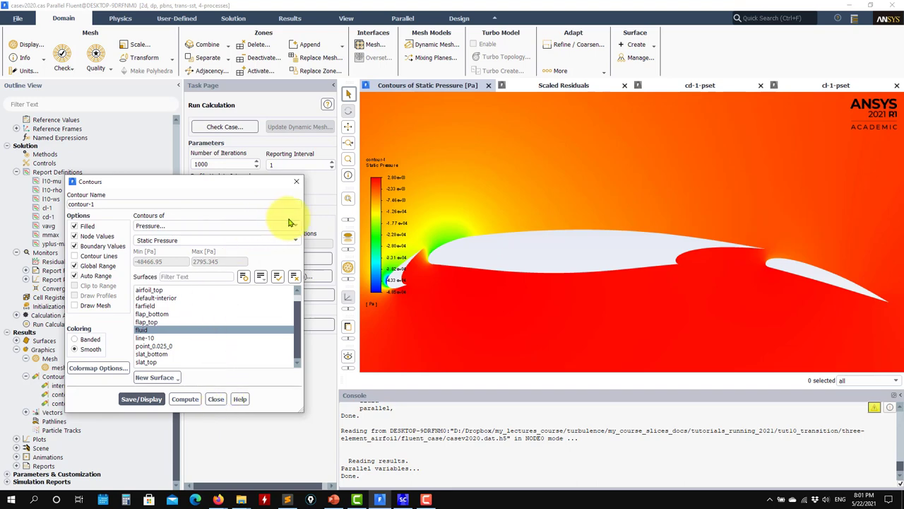
Step: Change the contour-1 variable to Turbulent Viscosity Ratio under Turbulence and display the contours on the fluid surface
{"action": "left_click", "coordinate": [297, 226]}
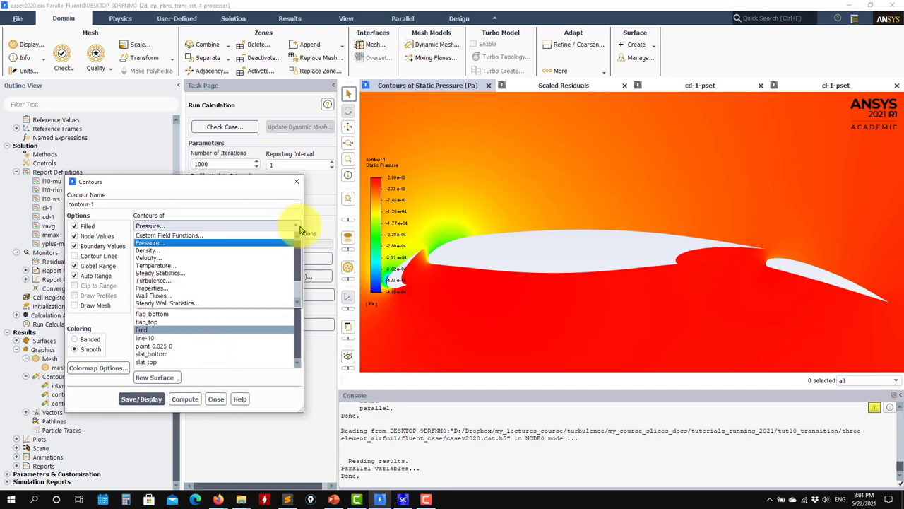
{"action": "left_click", "coordinate": [164, 280]}
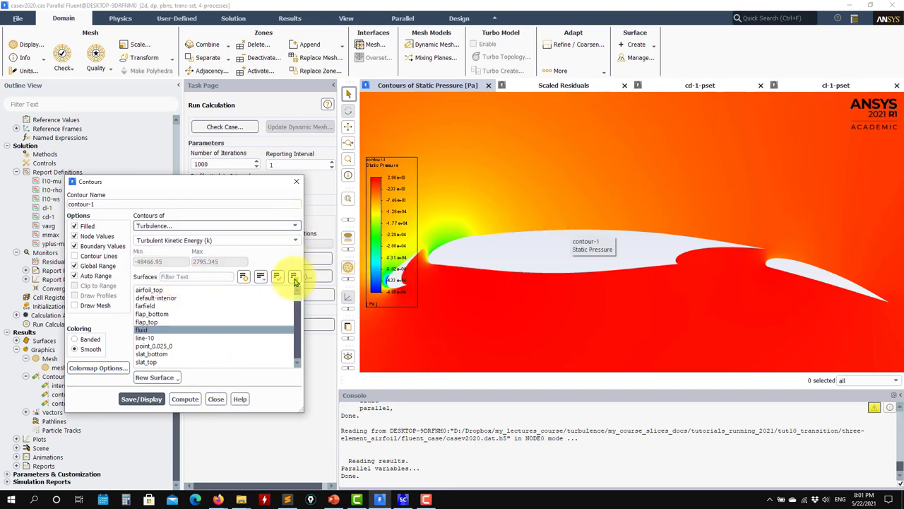
{"action": "left_click", "coordinate": [297, 242]}
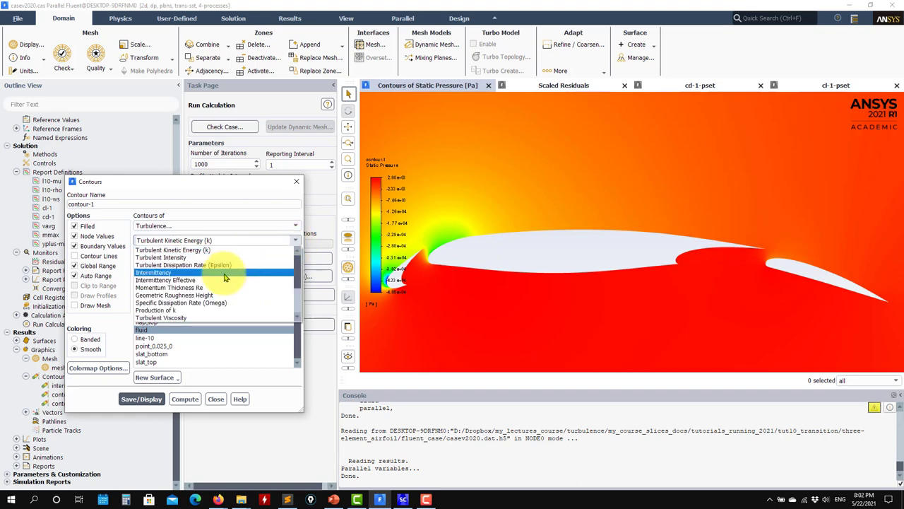
{"action": "scroll", "coordinate": [233, 276], "scroll_direction": "down", "scroll_amount": 1}
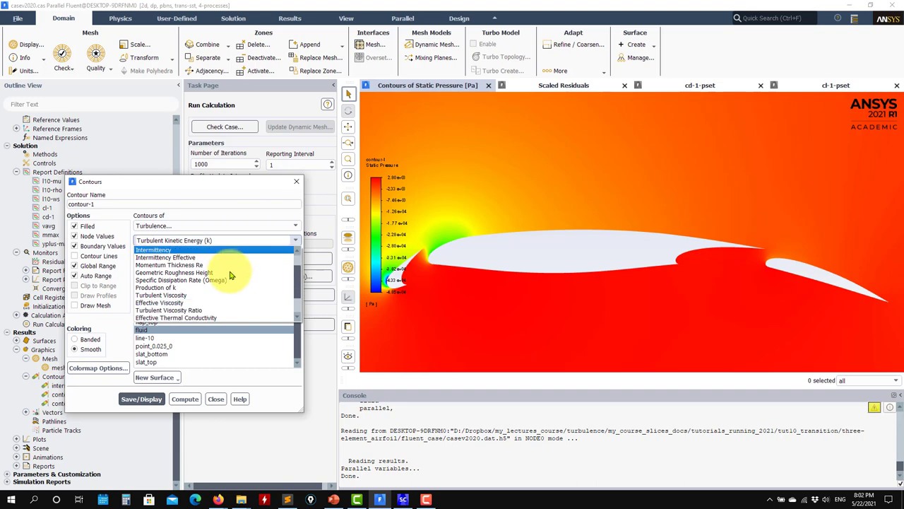
{"action": "scroll", "coordinate": [225, 277], "scroll_direction": "down", "scroll_amount": 1}
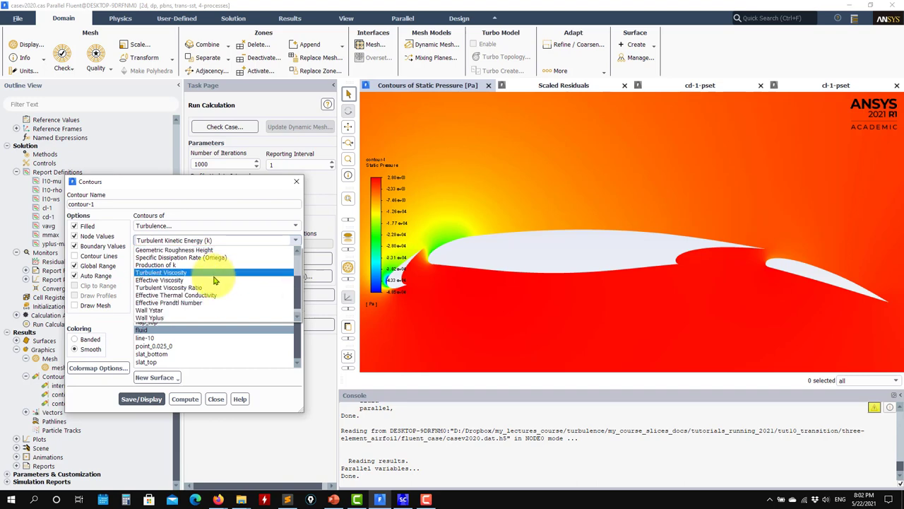
{"action": "left_click", "coordinate": [195, 290]}
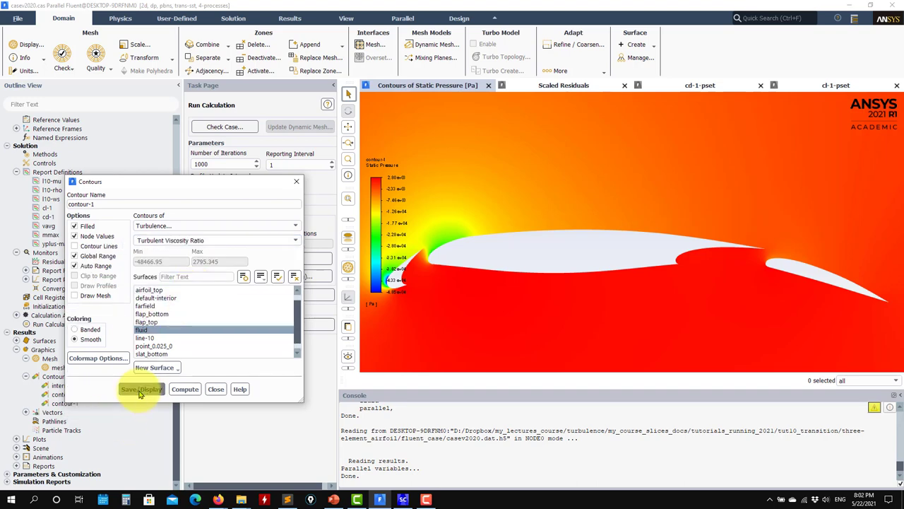
{"action": "left_click", "coordinate": [140, 441]}
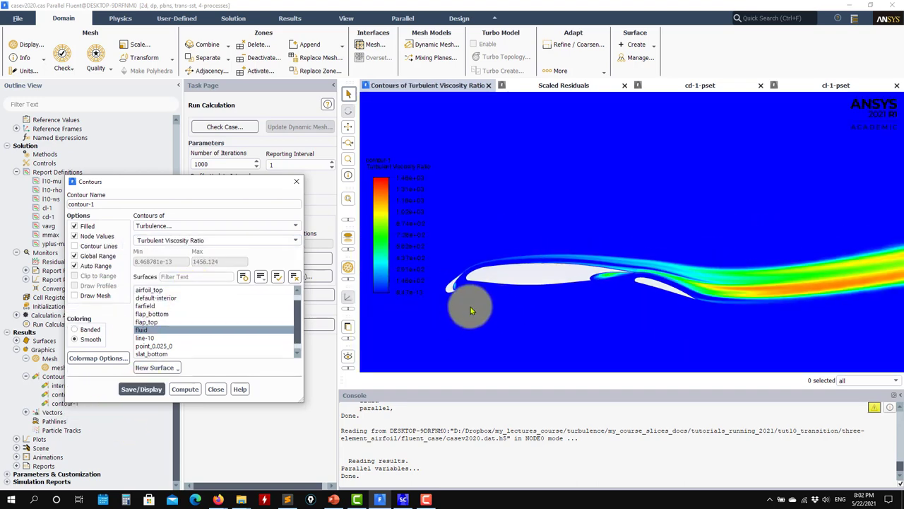
Step: Turn off the automatic range for the turbulent viscosity ratio, set its maximum to 500 and redisplay the contours
{"action": "scroll", "coordinate": [468, 307], "scroll_direction": "up", "scroll_amount": 5}
{"action": "left_click_drag", "start_coordinate": [465, 220], "coordinate": [742, 181]}
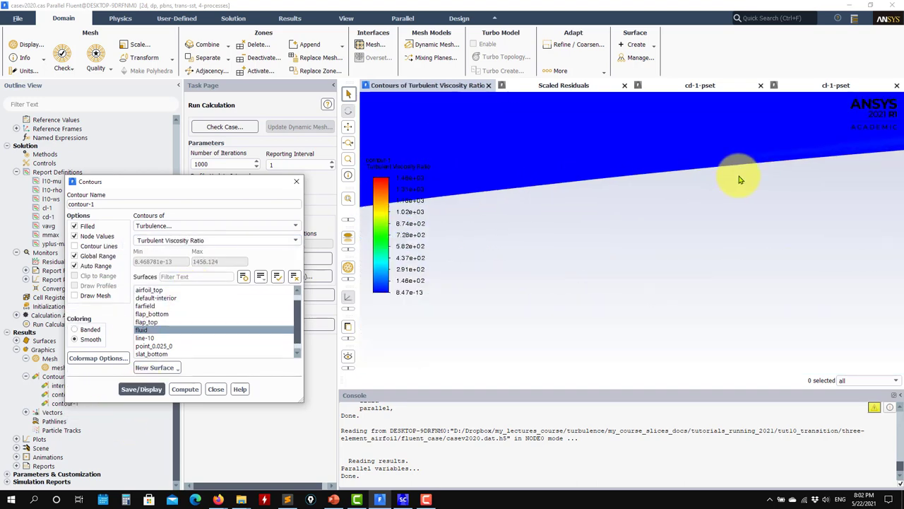
{"action": "scroll", "coordinate": [742, 187], "scroll_direction": "down", "scroll_amount": 3}
{"action": "scroll", "coordinate": [742, 198], "scroll_direction": "down", "scroll_amount": 2}
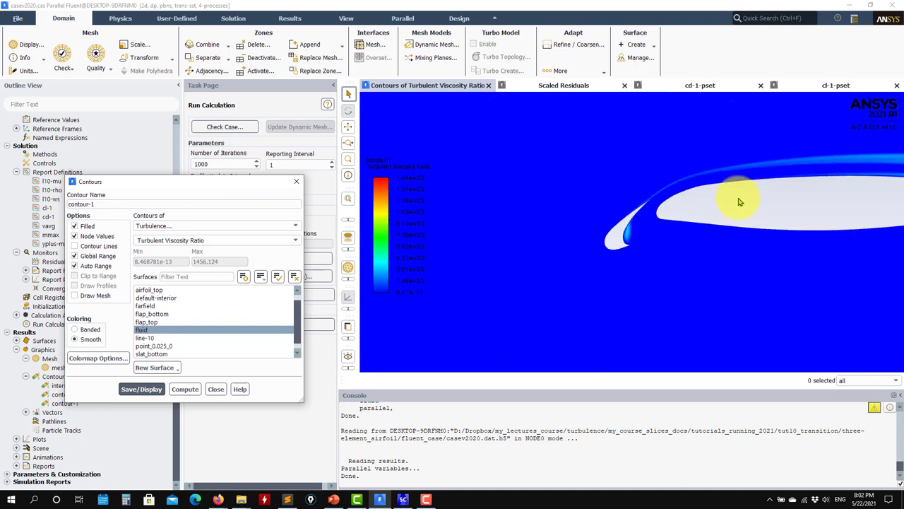
{"action": "left_click_drag", "start_coordinate": [839, 189], "coordinate": [791, 223]}
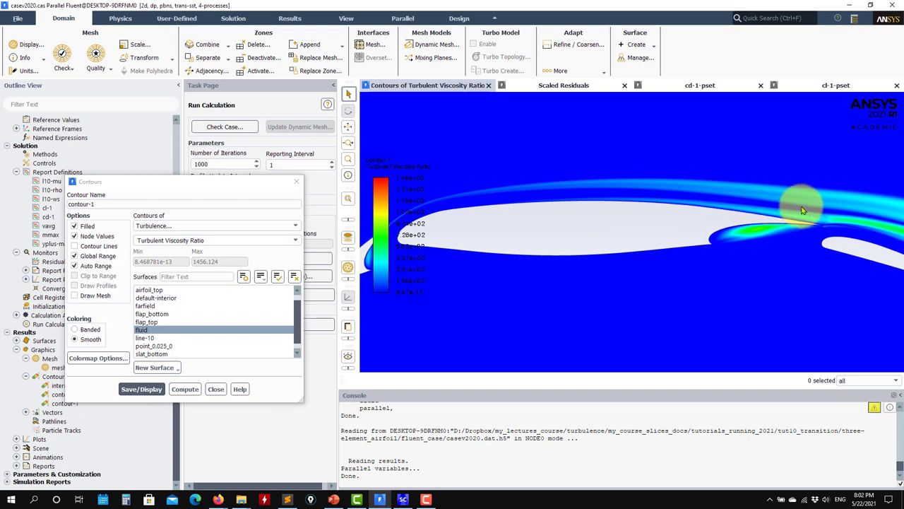
{"action": "scroll", "coordinate": [843, 228], "scroll_direction": "up", "scroll_amount": 2}
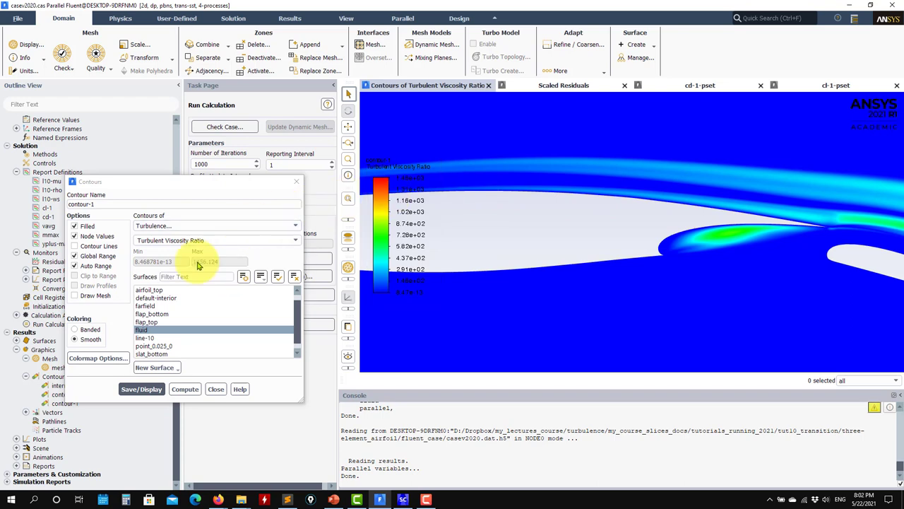
{"action": "left_click", "coordinate": [74, 265]}
{"action": "double_click", "coordinate": [212, 261]}
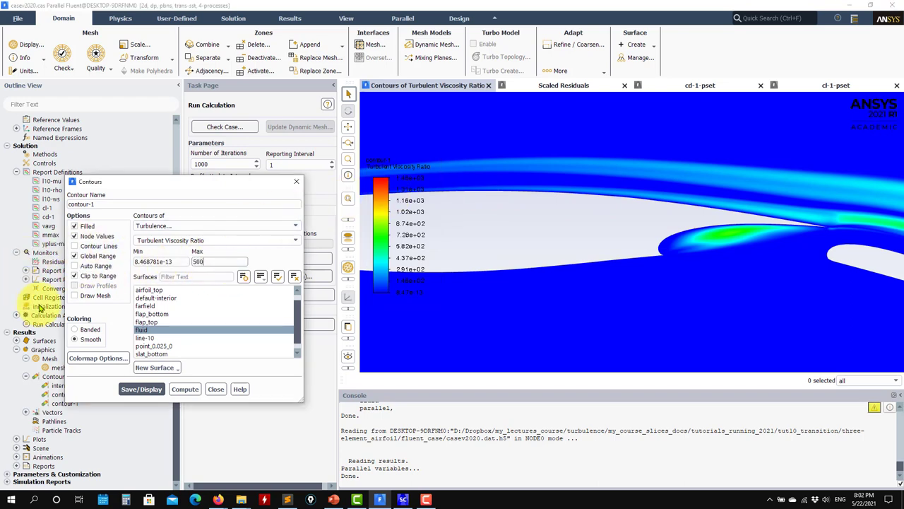
{"action": "type", "text": "500"}
{"action": "left_click", "coordinate": [134, 390]}
Step: Examine the turbulent viscosity ratio along the main element's upper surface, where the near-wall layer begins to develop
{"action": "left_click_drag", "start_coordinate": [581, 359], "coordinate": [777, 265]}
{"action": "scroll", "coordinate": [696, 202], "scroll_direction": "up", "scroll_amount": 5}
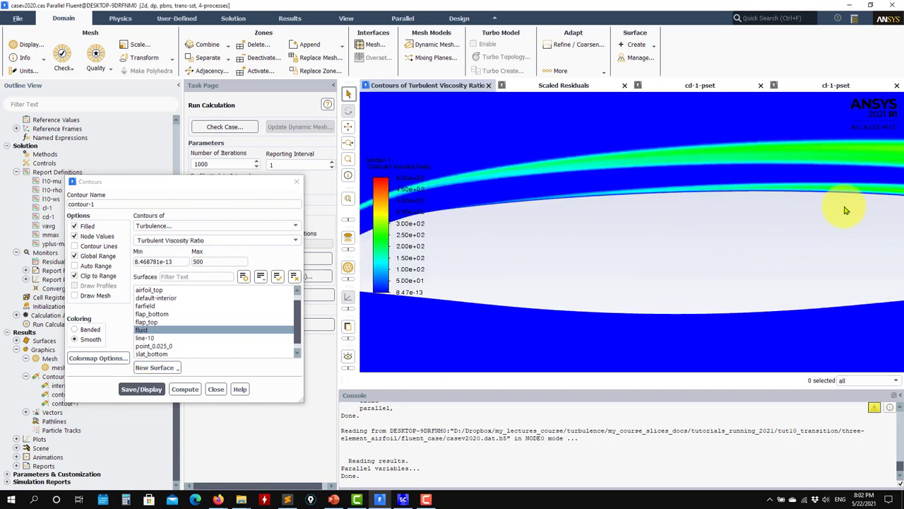
{"action": "scroll", "coordinate": [636, 233], "scroll_direction": "down", "scroll_amount": 3}
{"action": "scroll", "coordinate": [505, 253], "scroll_direction": "up", "scroll_amount": 6}
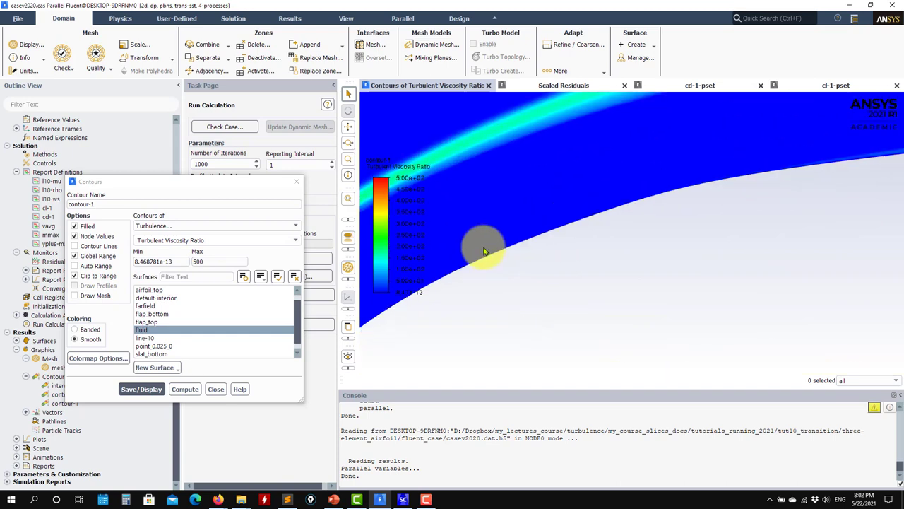
{"action": "scroll", "coordinate": [722, 206], "scroll_direction": "down", "scroll_amount": 2}
{"action": "scroll", "coordinate": [497, 299], "scroll_direction": "down", "scroll_amount": 2}
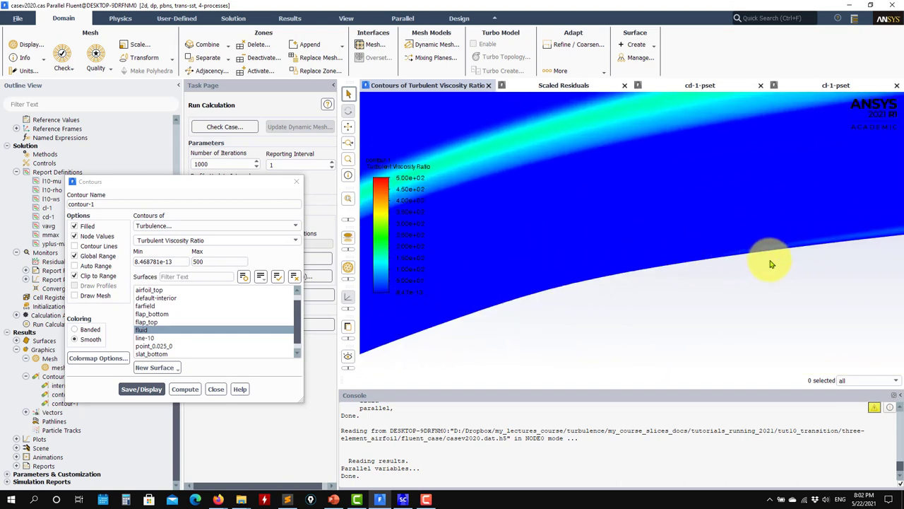
{"action": "scroll", "coordinate": [504, 304], "scroll_direction": "up", "scroll_amount": 3}
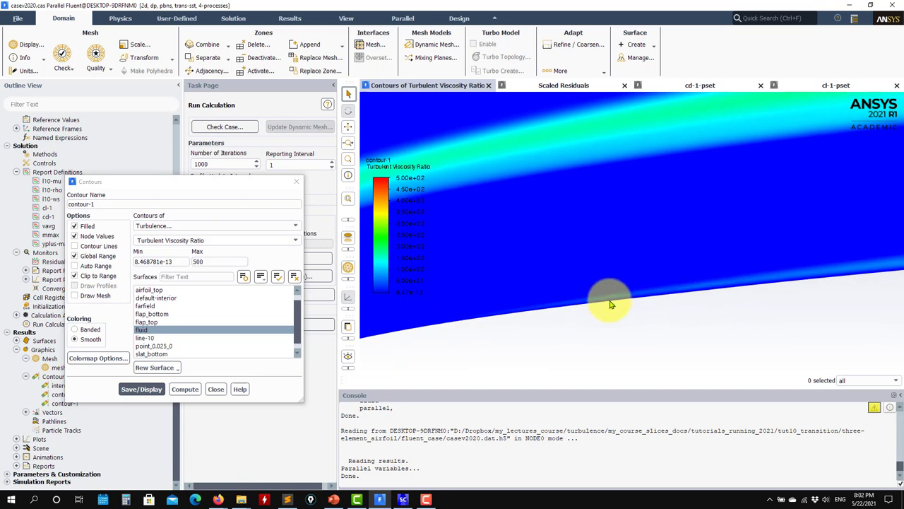
Step: Set the turbulent viscosity ratio maximum to 200, redisplay the contours and inspect the main element's upper surface
{"action": "double_click", "coordinate": [223, 260]}
{"action": "type", "text": "200"}
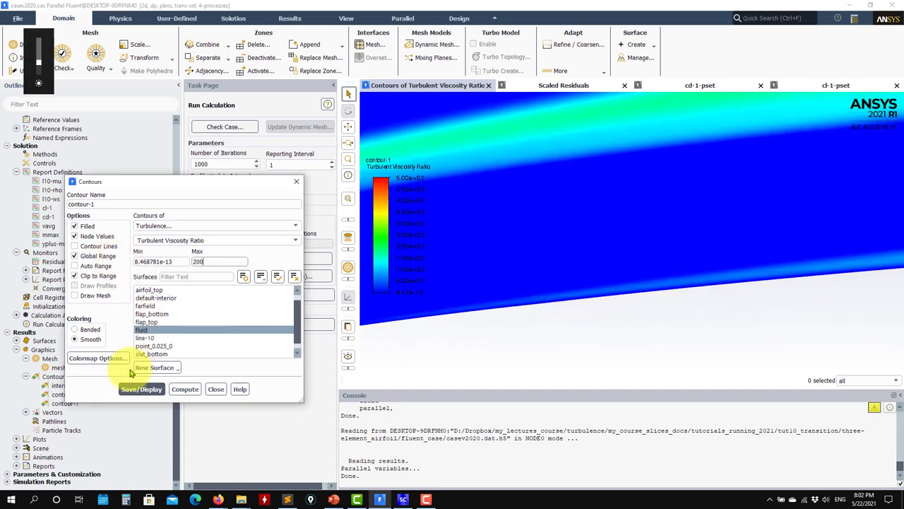
{"action": "left_click", "coordinate": [134, 390]}
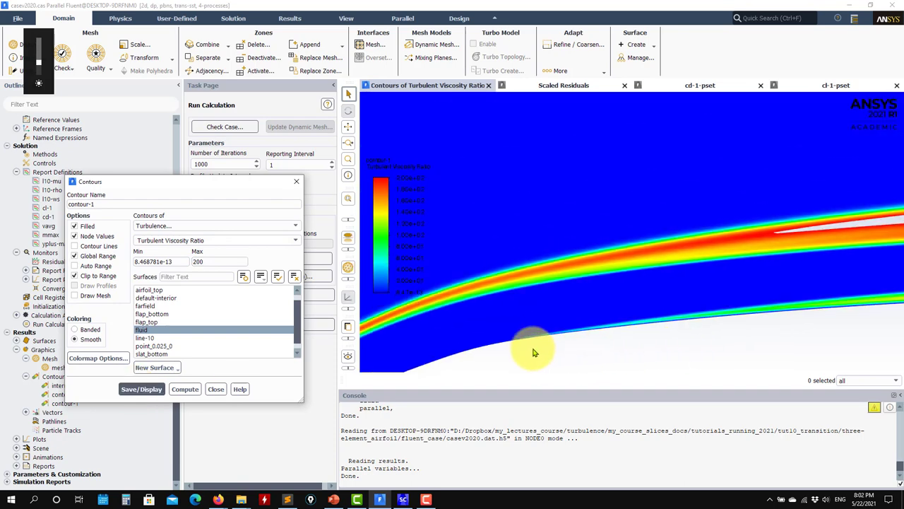
{"action": "left_click_drag", "start_coordinate": [545, 337], "coordinate": [543, 239]}
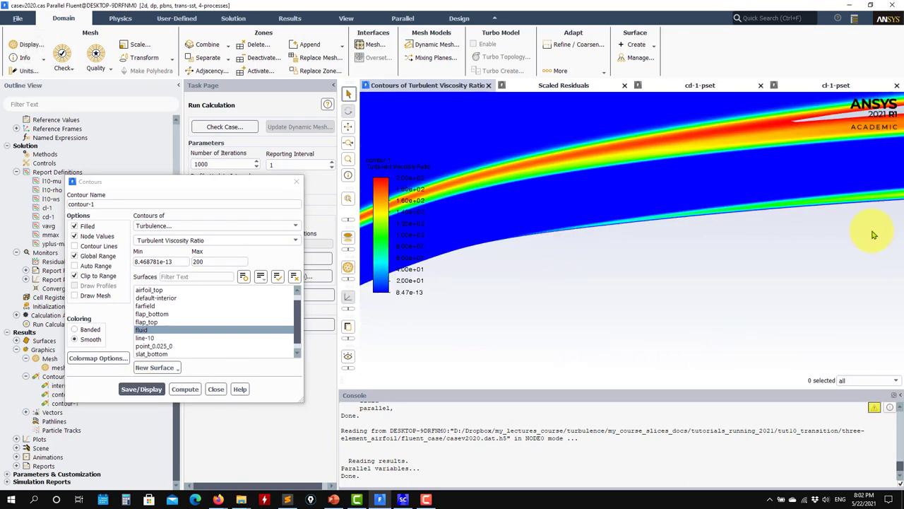
{"action": "scroll", "coordinate": [448, 247], "scroll_direction": "down", "scroll_amount": 3}
{"action": "scroll", "coordinate": [721, 262], "scroll_direction": "up", "scroll_amount": 3}
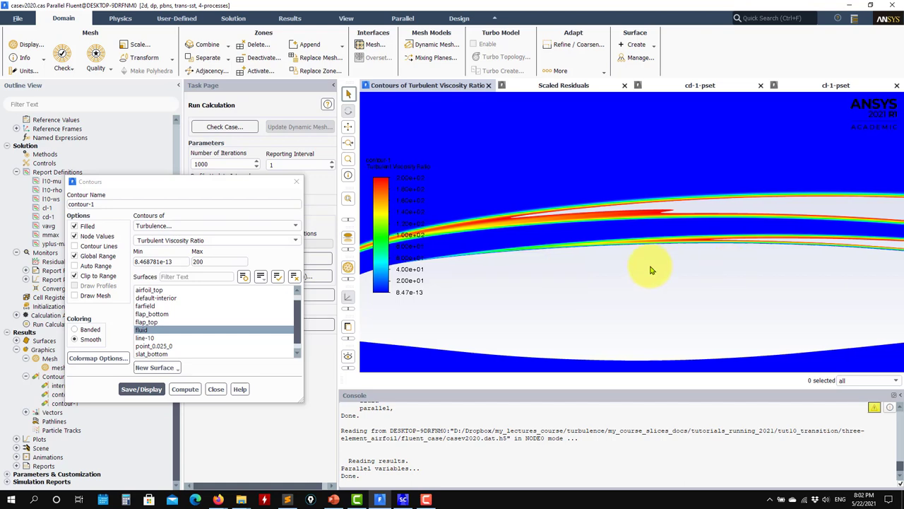
Step: Disable clipping to range and redisplay the turbulent viscosity ratio contours over the main element and its cove
{"action": "left_click", "coordinate": [78, 275]}
{"action": "left_click", "coordinate": [134, 390]}
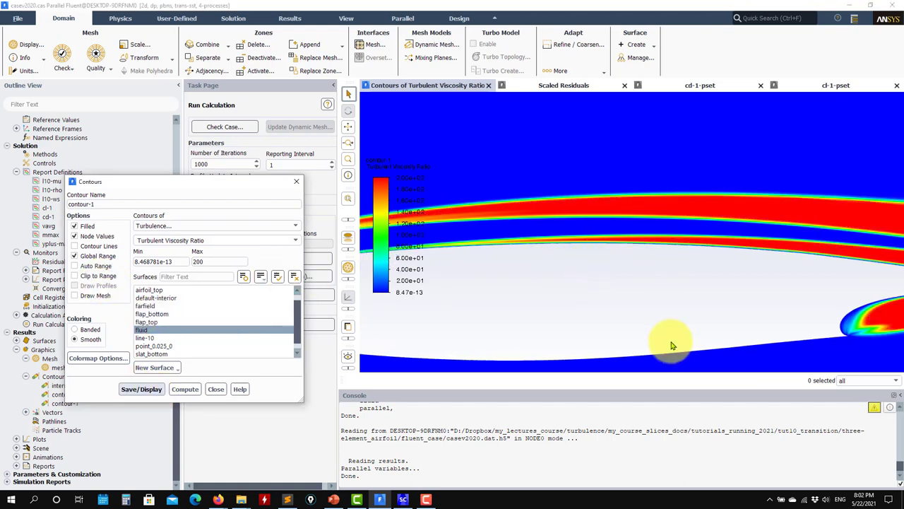
{"action": "left_click_drag", "start_coordinate": [756, 297], "coordinate": [822, 291]}
{"action": "scroll", "coordinate": [800, 297], "scroll_direction": "up", "scroll_amount": 1}
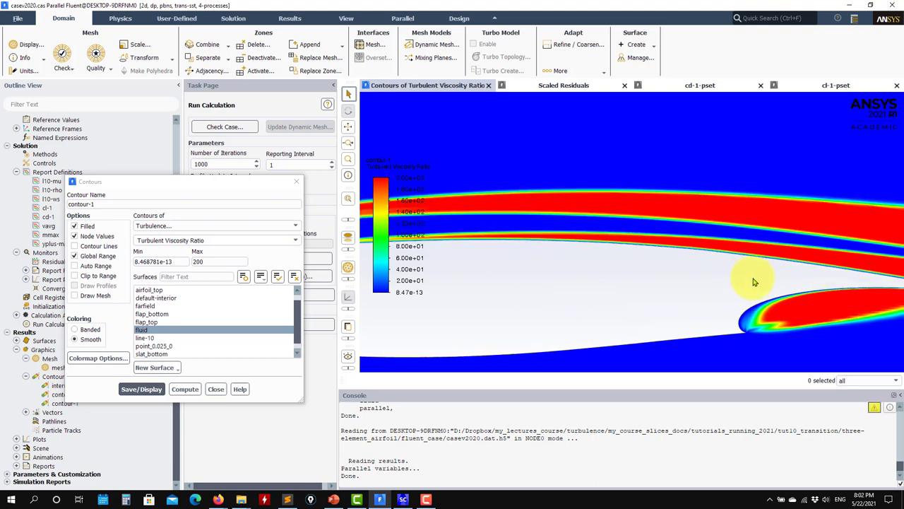
Step: Enable mesh drawing with only the default-interior surface and display it together with the turbulent viscosity ratio contours
{"action": "left_click", "coordinate": [74, 295]}
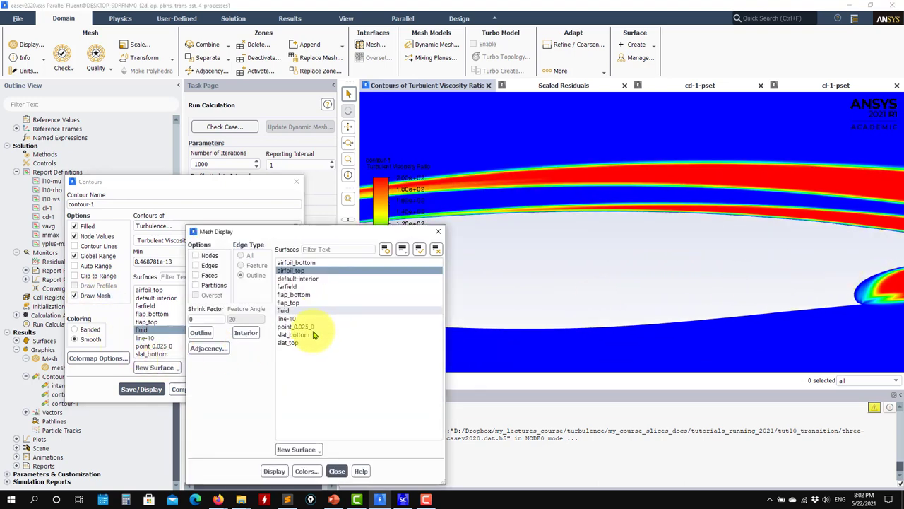
{"action": "left_click", "coordinate": [436, 249]}
{"action": "left_click", "coordinate": [297, 278]}
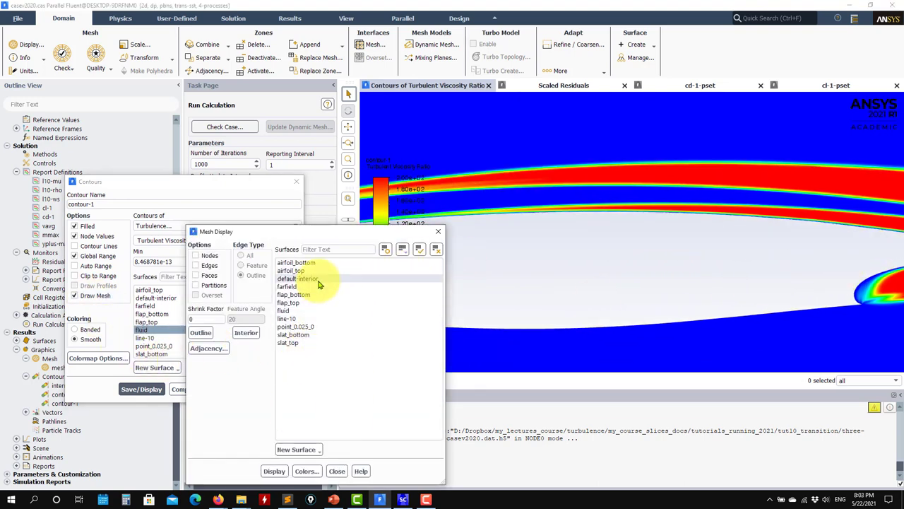
{"action": "left_click", "coordinate": [274, 470]}
{"action": "left_click", "coordinate": [337, 471]}
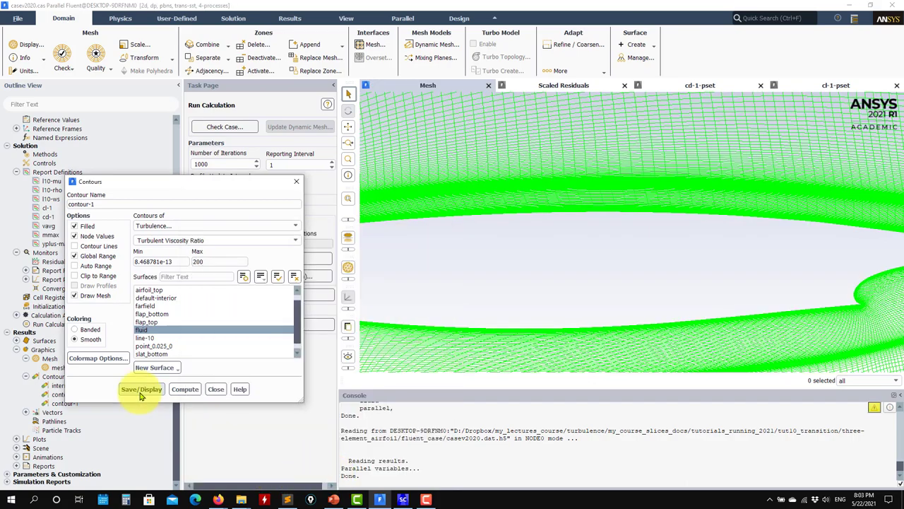
{"action": "left_click", "coordinate": [141, 389]}
Step: Examine the mesh resolution across the boundary layer and slat wake above the main element, towards its trailing edge
{"action": "scroll", "coordinate": [645, 226], "scroll_direction": "up", "scroll_amount": 10}
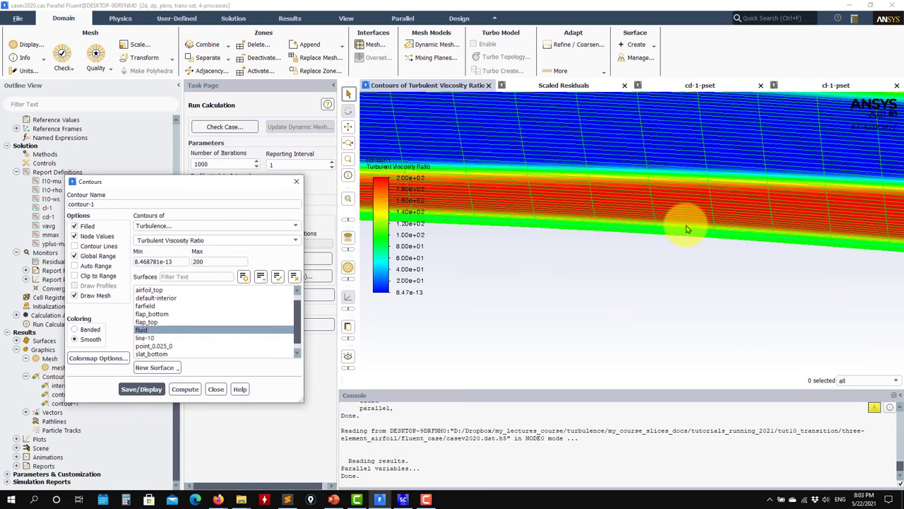
{"action": "scroll", "coordinate": [815, 261], "scroll_direction": "up", "scroll_amount": 8}
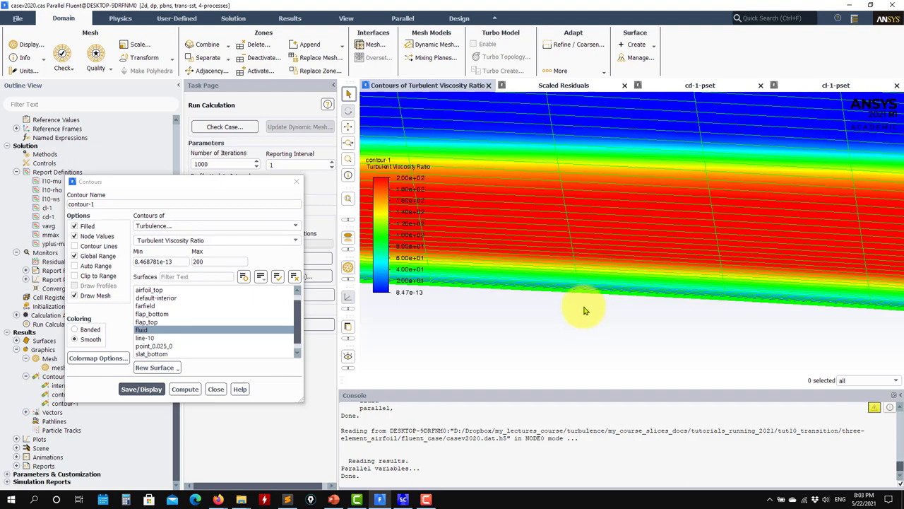
{"action": "scroll", "coordinate": [579, 307], "scroll_direction": "up", "scroll_amount": 8}
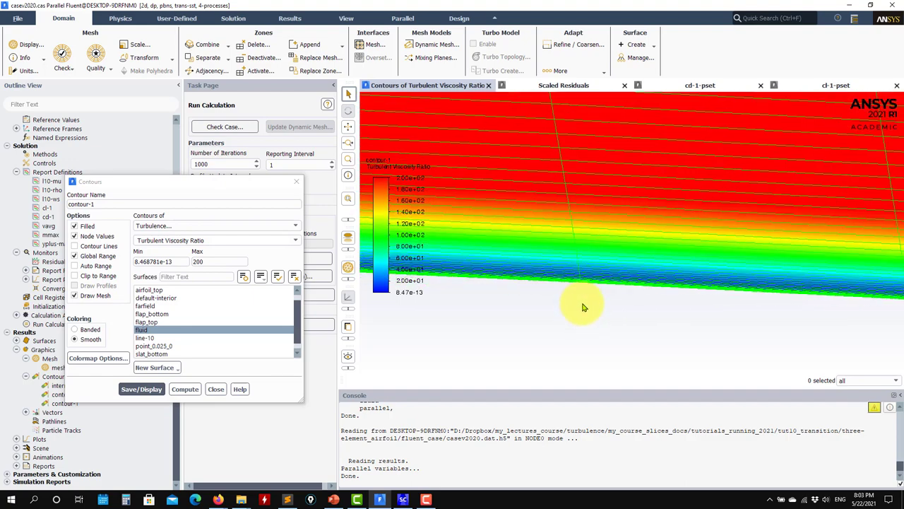
{"action": "scroll", "coordinate": [587, 319], "scroll_direction": "down", "scroll_amount": 8}
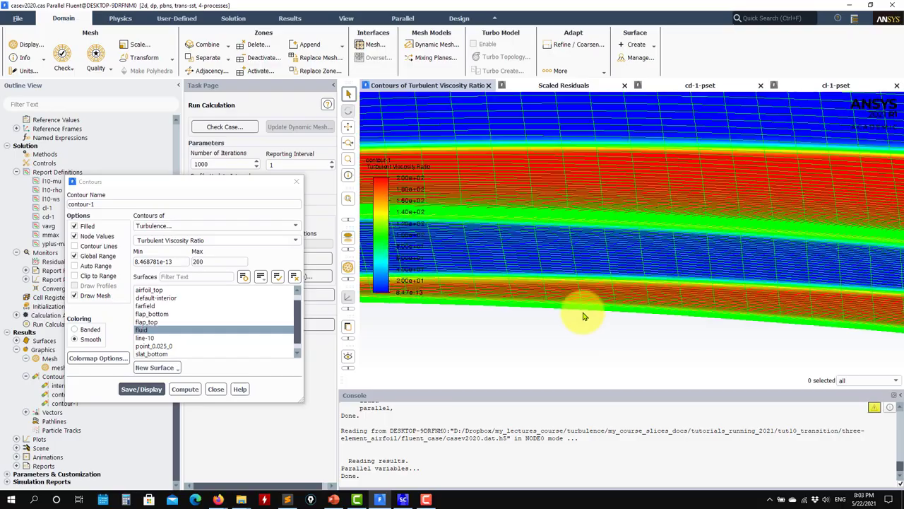
{"action": "left_click_drag", "start_coordinate": [591, 326], "coordinate": [890, 292]}
{"action": "scroll", "coordinate": [753, 304], "scroll_direction": "up", "scroll_amount": 5}
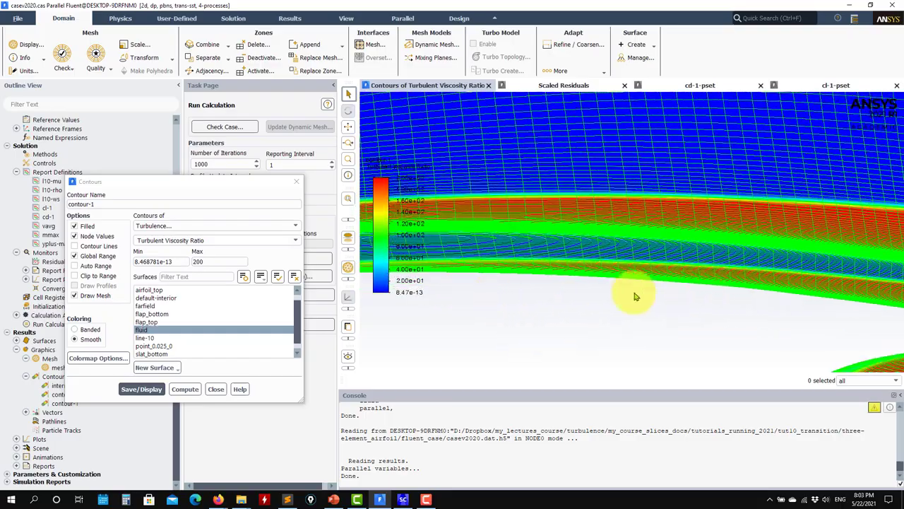
{"action": "scroll", "coordinate": [473, 291], "scroll_direction": "up", "scroll_amount": 3}
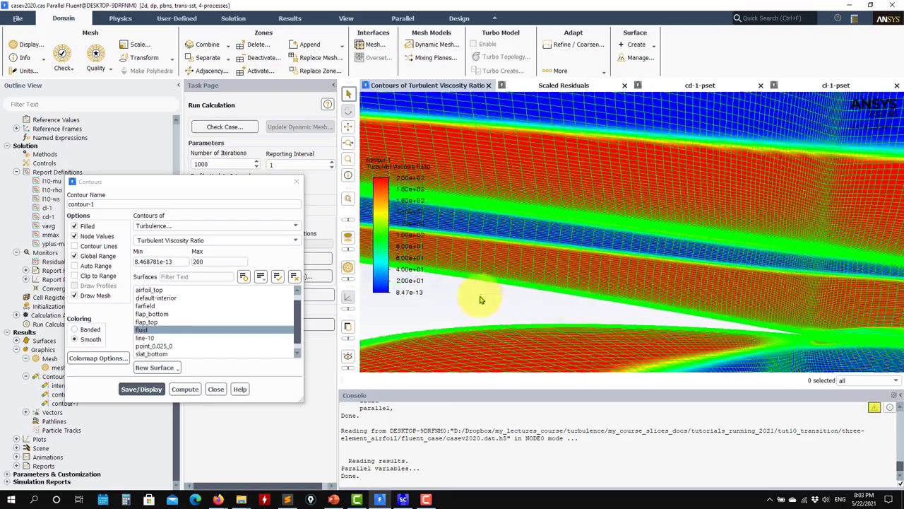
Step: Examine the near-wall mesh layers on the main element's upper surface above the cove, close up and in context with the flap
{"action": "scroll", "coordinate": [533, 259], "scroll_direction": "up", "scroll_amount": 3}
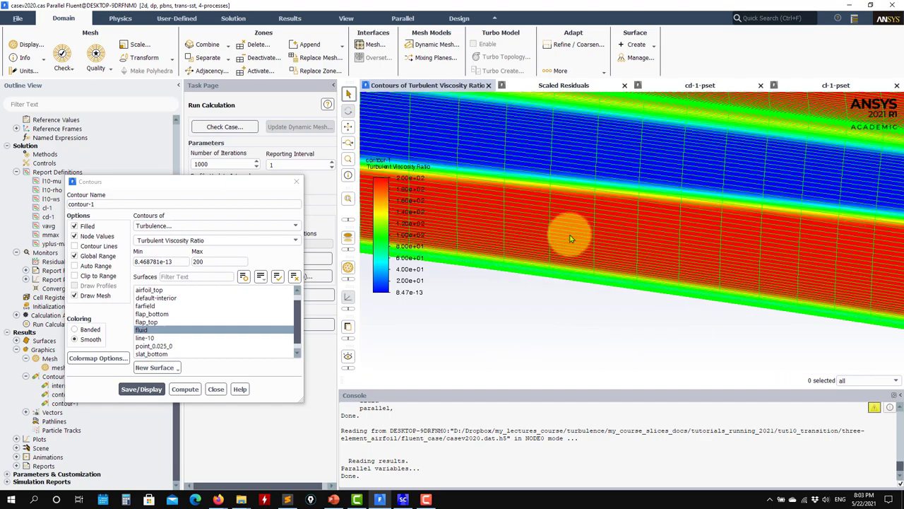
{"action": "scroll", "coordinate": [784, 336], "scroll_direction": "up", "scroll_amount": 2}
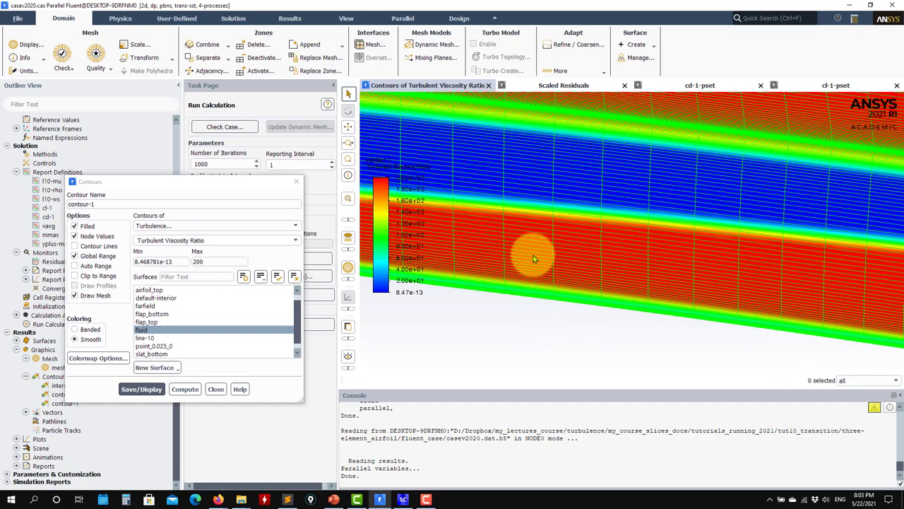
{"action": "scroll", "coordinate": [534, 258], "scroll_direction": "up", "scroll_amount": 3}
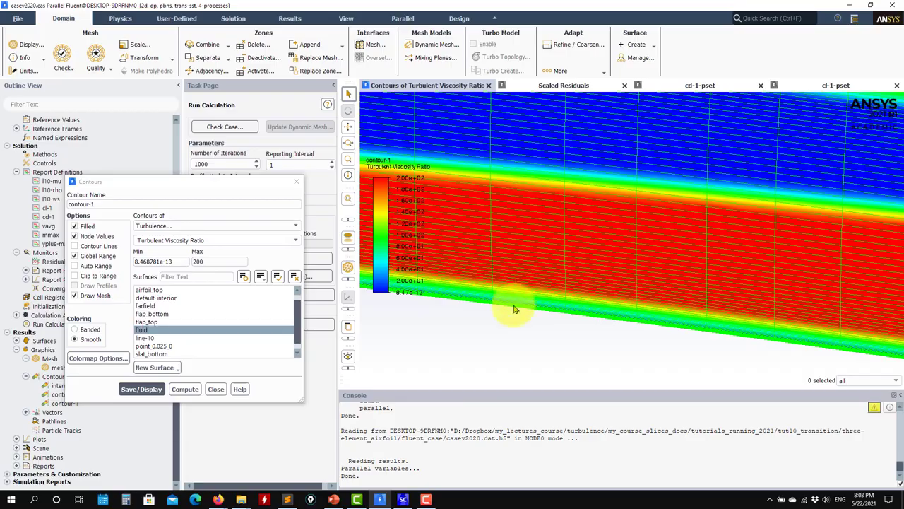
{"action": "scroll", "coordinate": [531, 276], "scroll_direction": "down", "scroll_amount": 6}
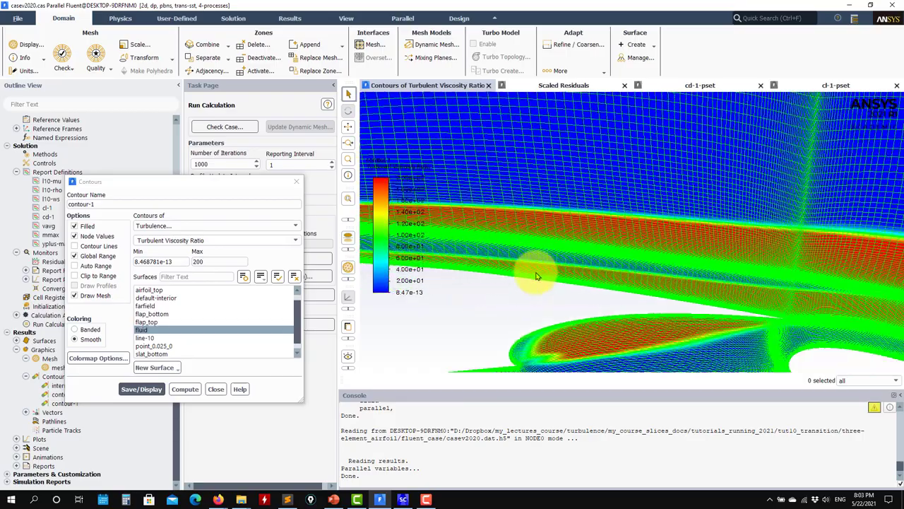
{"action": "scroll", "coordinate": [533, 275], "scroll_direction": "down", "scroll_amount": 4}
Step: Disable mesh drawing for contour-1, redisplay the turbulent viscosity ratio contours and close the contour settings
{"action": "left_click", "coordinate": [95, 295]}
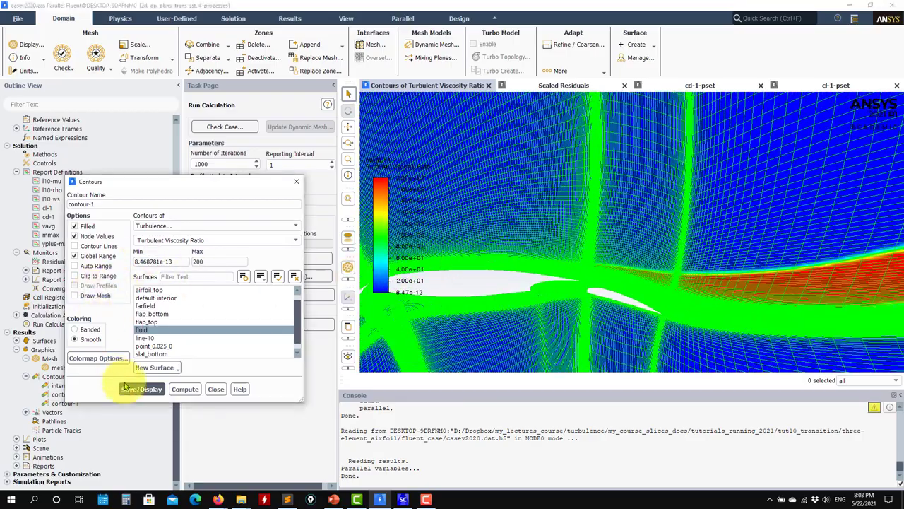
{"action": "left_click", "coordinate": [126, 387]}
{"action": "left_click", "coordinate": [219, 393]}
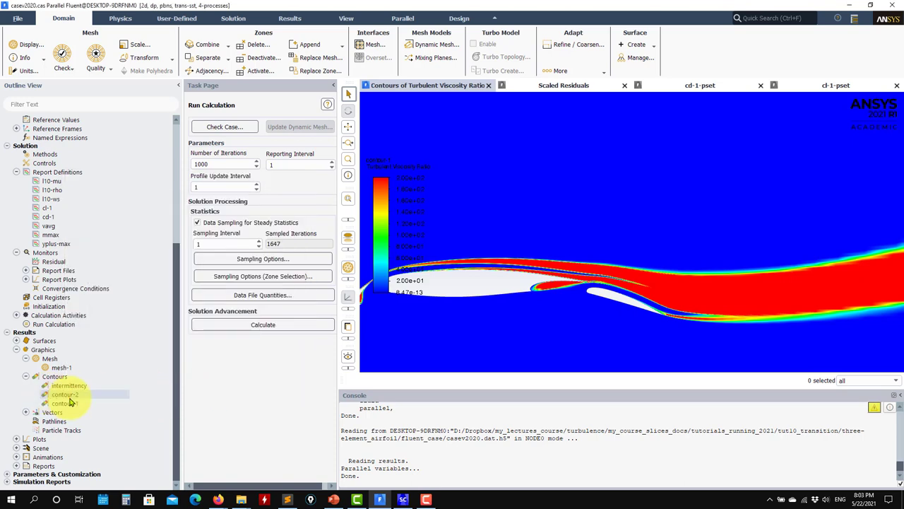
Step: Display the saved contour-2 plot of static pressure around the airfoil and close its settings
{"action": "double_click", "coordinate": [71, 400]}
{"action": "left_click", "coordinate": [142, 399]}
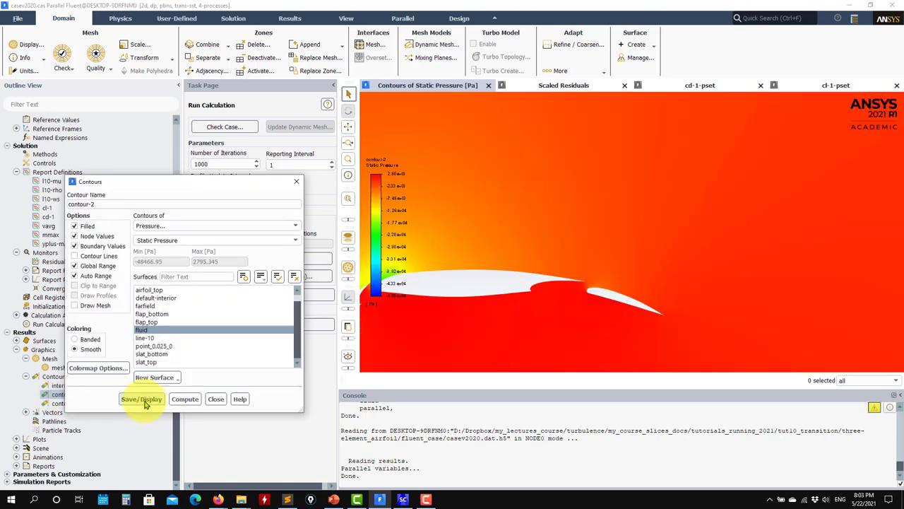
{"action": "left_click", "coordinate": [215, 398]}
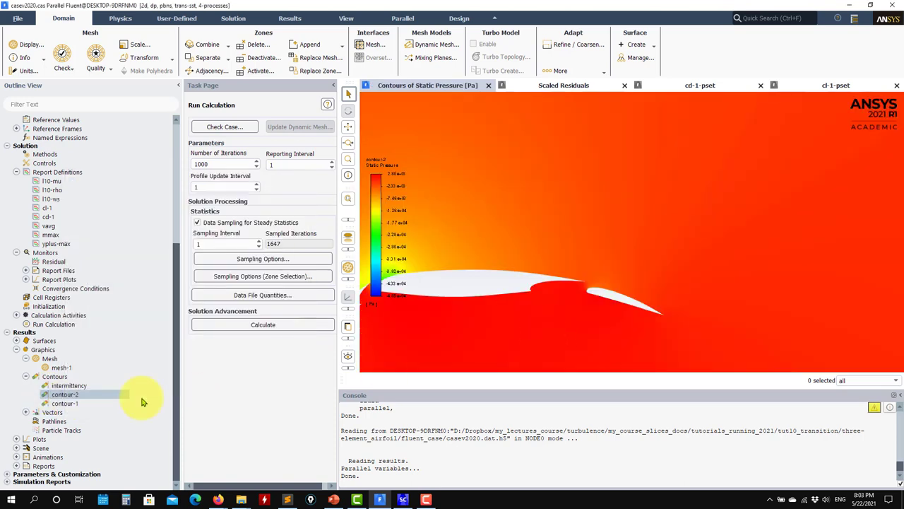
Step: Display the saved intermittency contours and inspect the slat
{"action": "double_click", "coordinate": [70, 386]}
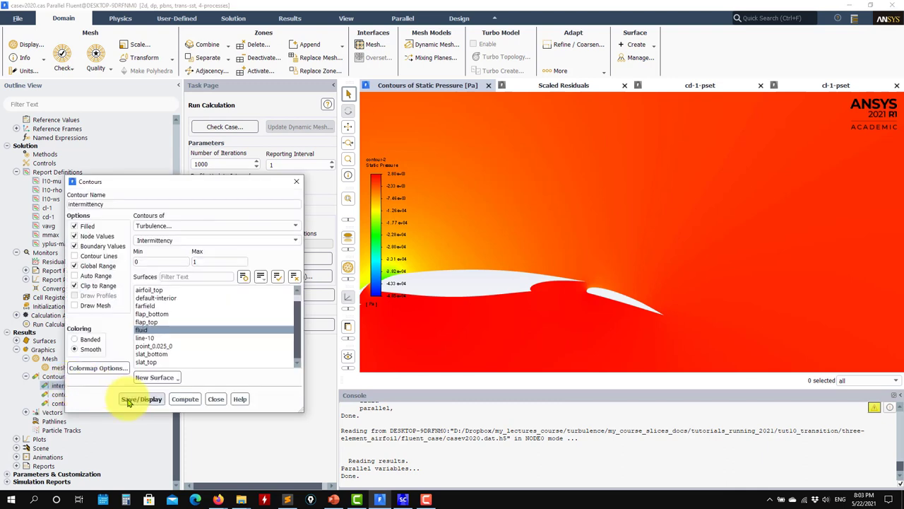
{"action": "left_click", "coordinate": [142, 400]}
{"action": "left_click_drag", "start_coordinate": [477, 322], "coordinate": [477, 302]}
{"action": "scroll", "coordinate": [477, 302], "scroll_direction": "up", "scroll_amount": 10}
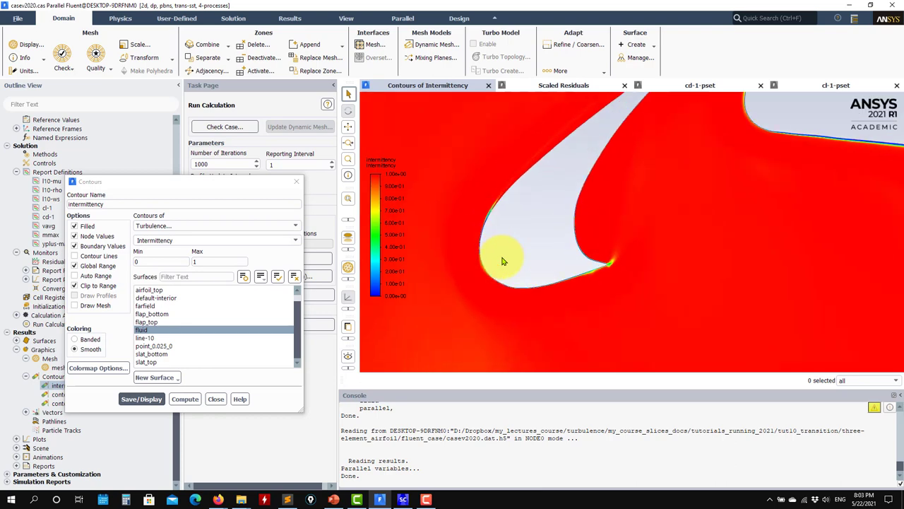
Step: Examine the intermittency contours along the slat's leading edge and upper surface and around the main element's leading edge
{"action": "scroll", "coordinate": [539, 286], "scroll_direction": "up", "scroll_amount": 5}
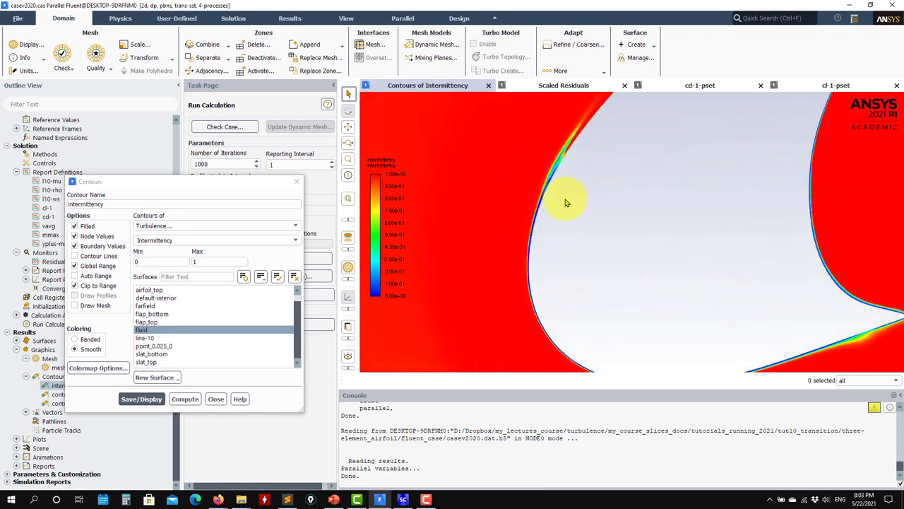
{"action": "scroll", "coordinate": [572, 244], "scroll_direction": "up", "scroll_amount": 5}
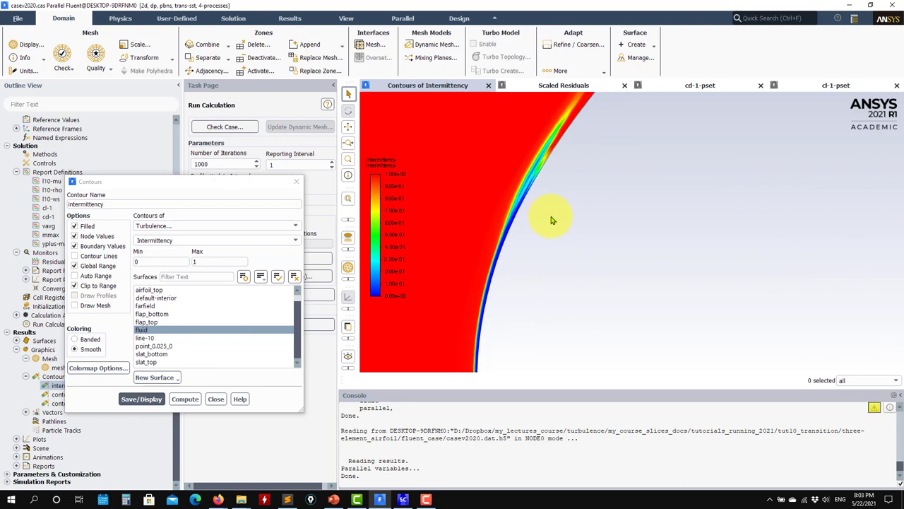
{"action": "scroll", "coordinate": [531, 214], "scroll_direction": "down", "scroll_amount": 5}
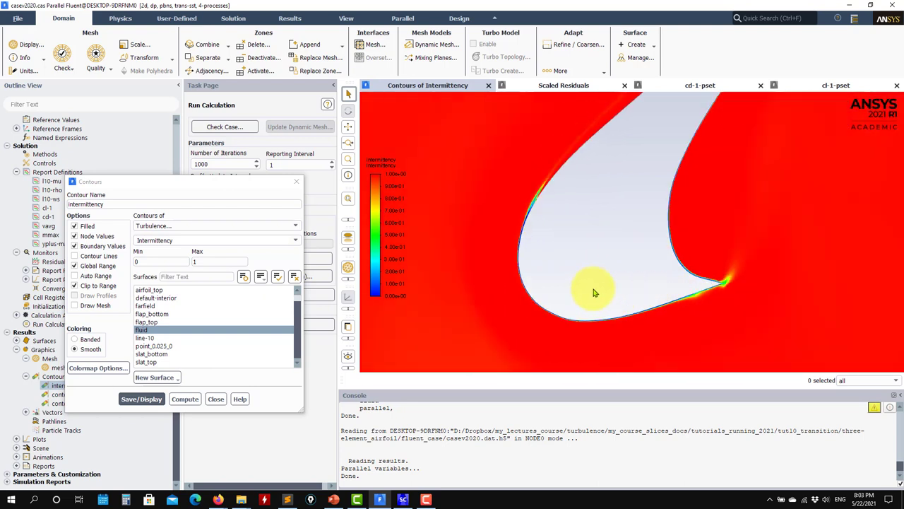
{"action": "scroll", "coordinate": [532, 230], "scroll_direction": "up", "scroll_amount": 5}
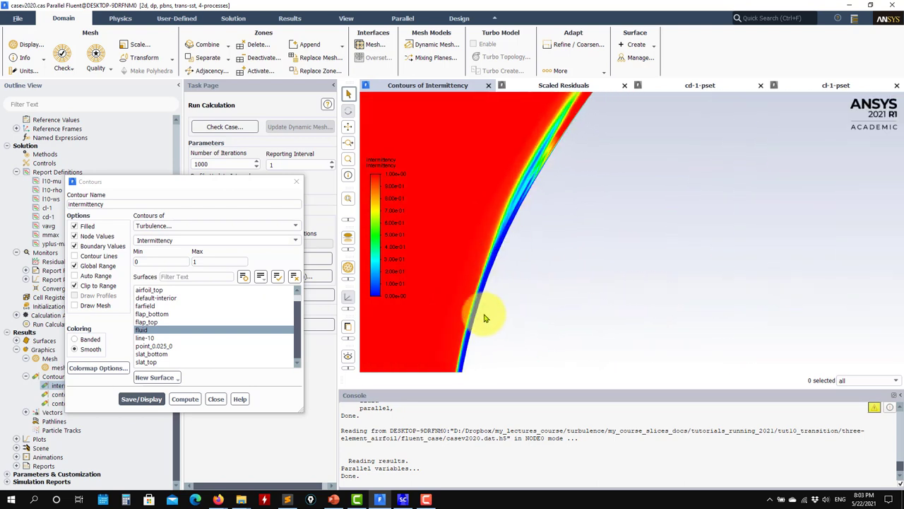
{"action": "left_click_drag", "start_coordinate": [514, 204], "coordinate": [479, 303]}
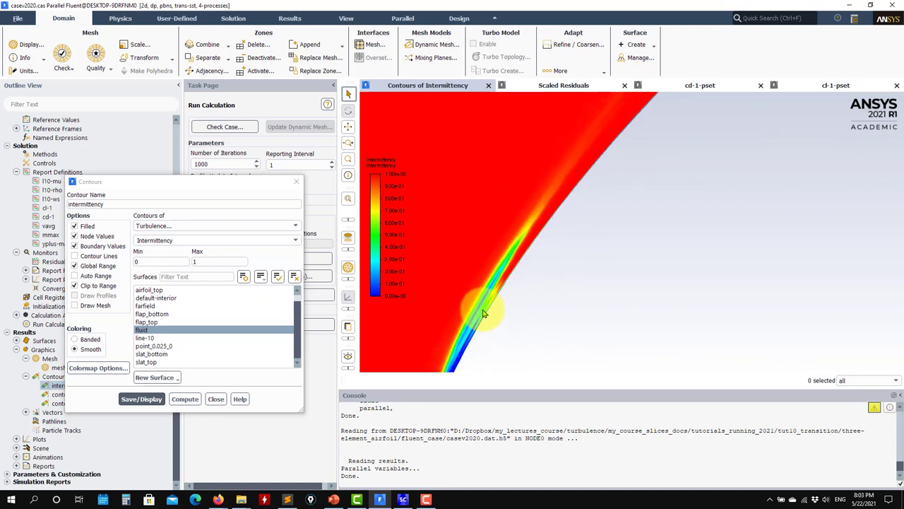
{"action": "left_click_drag", "start_coordinate": [597, 194], "coordinate": [696, 188]}
{"action": "left_click_drag", "start_coordinate": [736, 161], "coordinate": [299, 333]}
Step: Close the intermittency settings and display the contour-1 turbulent viscosity ratio contours around the main element's leading edge
{"action": "left_click", "coordinate": [215, 398]}
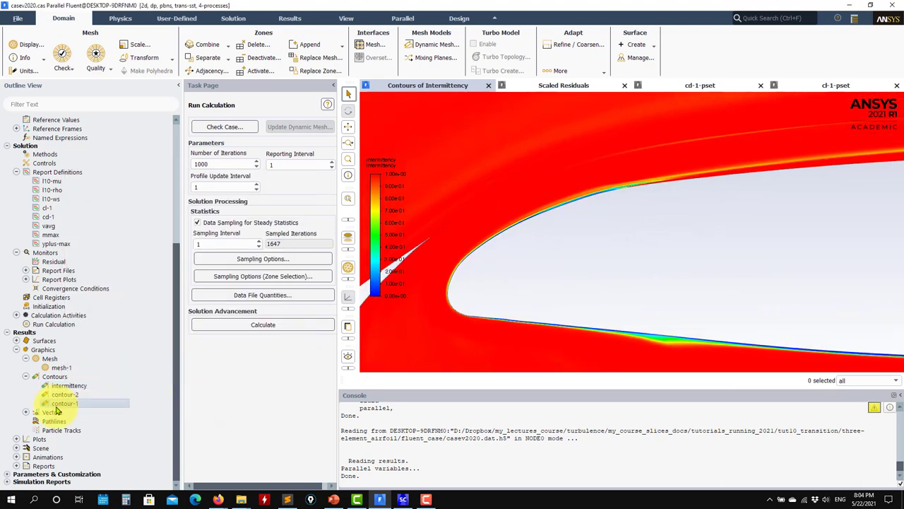
{"action": "double_click", "coordinate": [59, 405]}
{"action": "left_click", "coordinate": [141, 398]}
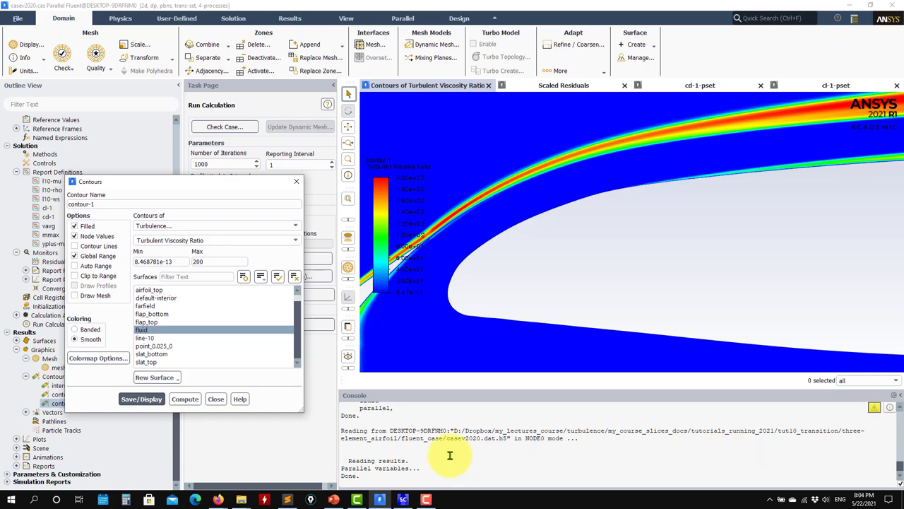
Step: With the screen annotation tool, mark where turbulent viscosity starts rising on the main element's upper surface, and return to the normal cursor
{"action": "left_click", "coordinate": [325, 475]}
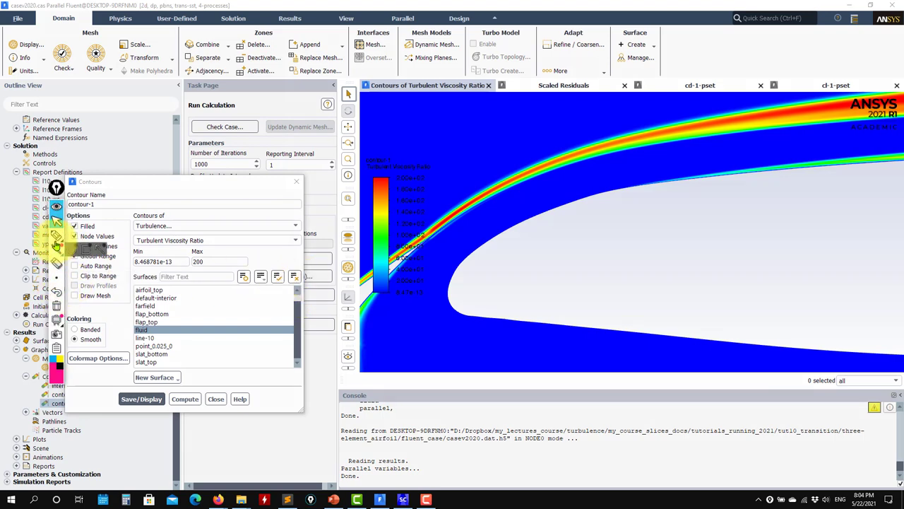
{"action": "left_click", "coordinate": [56, 235]}
{"action": "left_click_drag", "start_coordinate": [656, 170], "coordinate": [656, 191]}
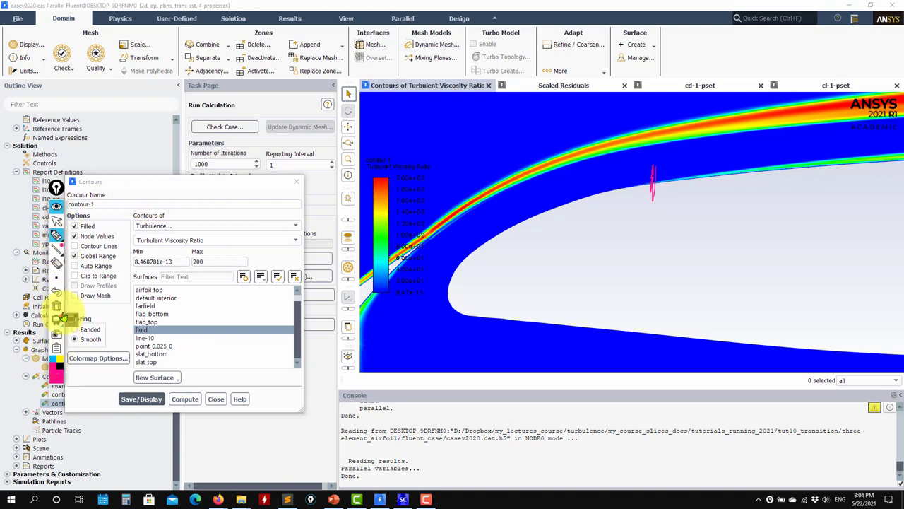
{"action": "left_click", "coordinate": [57, 187]}
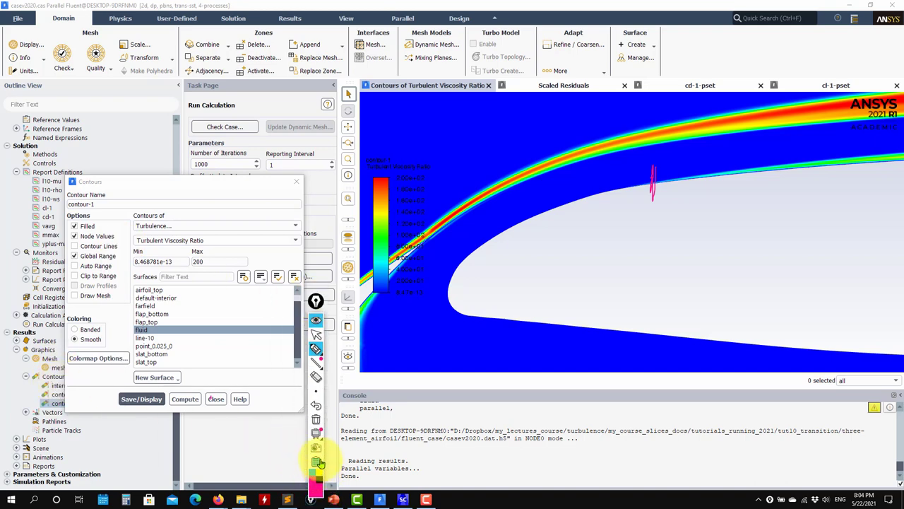
{"action": "left_click", "coordinate": [316, 334]}
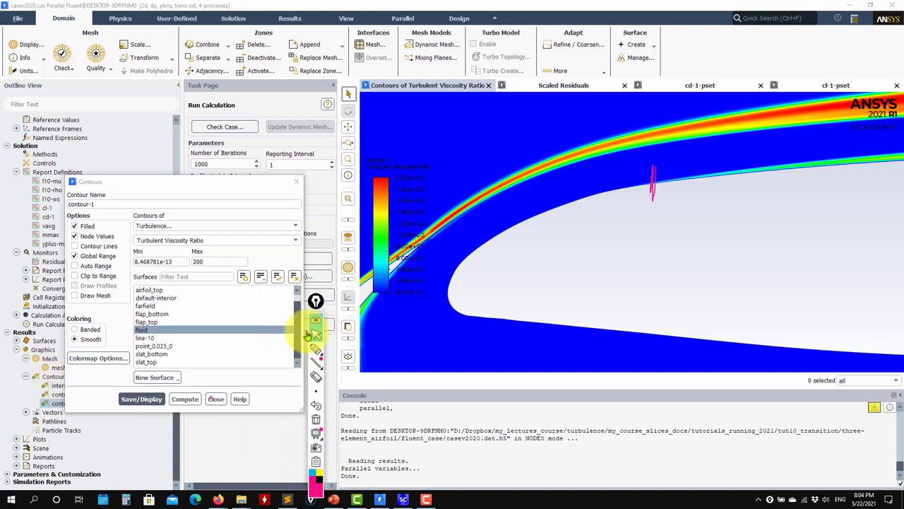
Step: Display the intermittency contours to compare them with the mark, and close the annotation tool and the contour settings
{"action": "double_click", "coordinate": [55, 385]}
{"action": "left_click", "coordinate": [141, 400]}
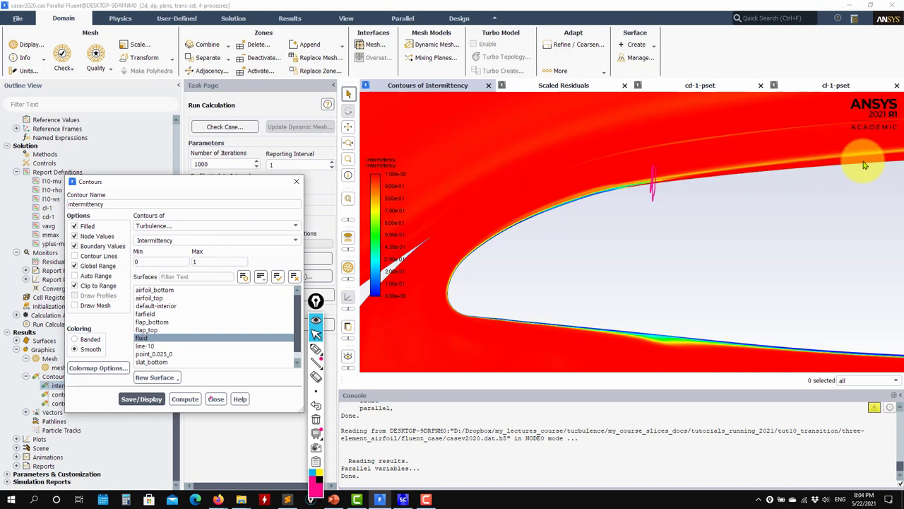
{"action": "left_click", "coordinate": [316, 462]}
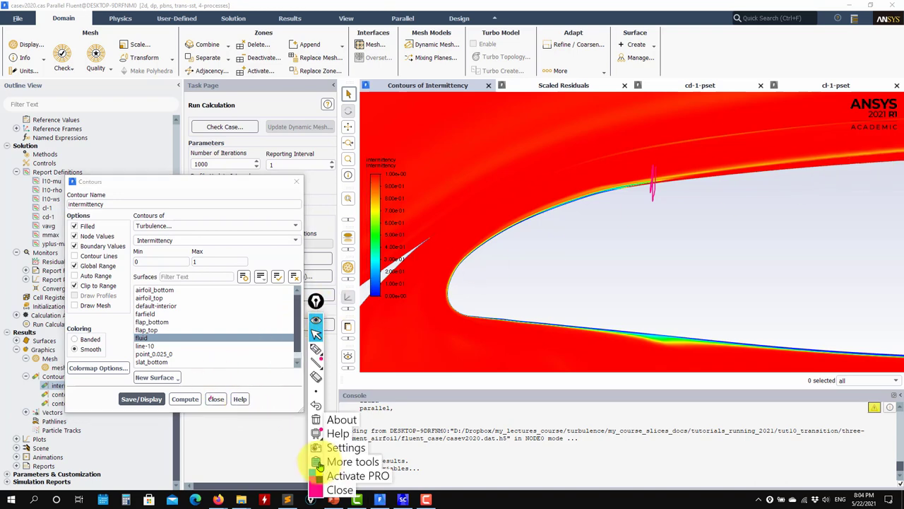
{"action": "left_click", "coordinate": [336, 490]}
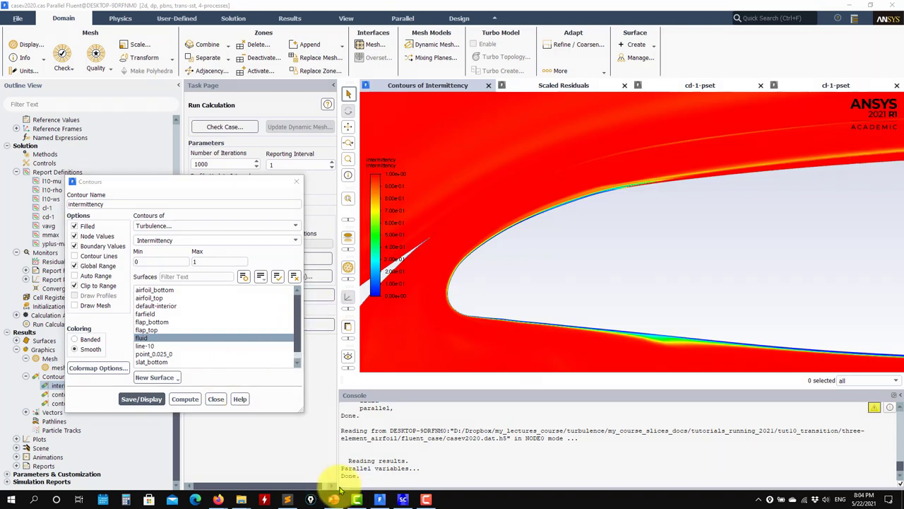
{"action": "left_click", "coordinate": [216, 399]}
Step: Inspect the intermittency field around the main element and across the whole airfoil with its wake
{"action": "scroll", "coordinate": [572, 243], "scroll_direction": "up", "scroll_amount": 5}
{"action": "mouse_move", "coordinate": [682, 282]}
{"action": "left_mouse_down"}
{"action": "mouse_move", "coordinate": [727, 282]}
{"action": "mouse_move", "coordinate": [716, 296]}
{"action": "mouse_move", "coordinate": [756, 277]}
{"action": "mouse_move", "coordinate": [683, 265]}
{"action": "left_mouse_up"}
{"action": "scroll", "coordinate": [685, 265], "scroll_direction": "down", "scroll_amount": 5}
{"action": "scroll", "coordinate": [134, 215], "scroll_direction": "up", "scroll_amount": 5}
{"action": "scroll", "coordinate": [133, 218], "scroll_direction": "up", "scroll_amount": 3}
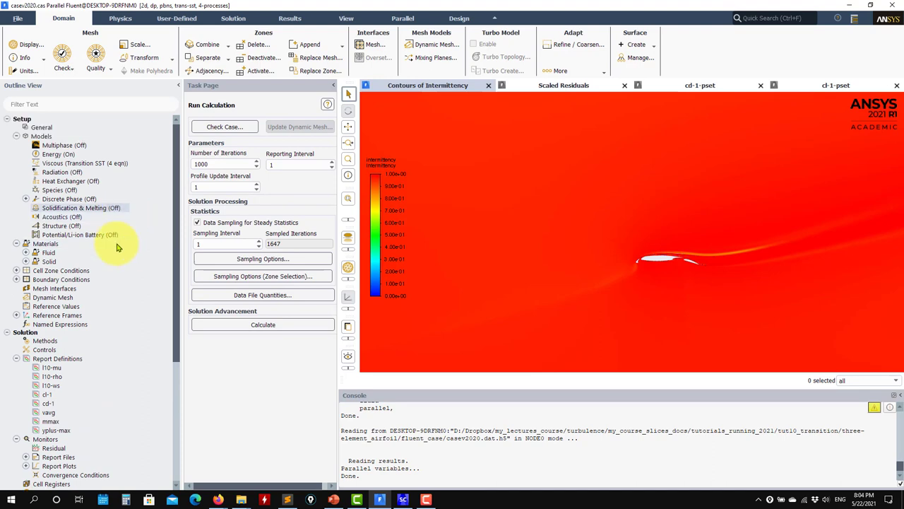
Step: Switch to the case_presentation.pptx slides in PowerPoint, review the lift and drag curves on the Problem definition slide, and minimise the presentation
{"action": "left_click", "coordinate": [333, 499]}
{"action": "scroll", "coordinate": [164, 326], "scroll_direction": "up", "scroll_amount": 5}
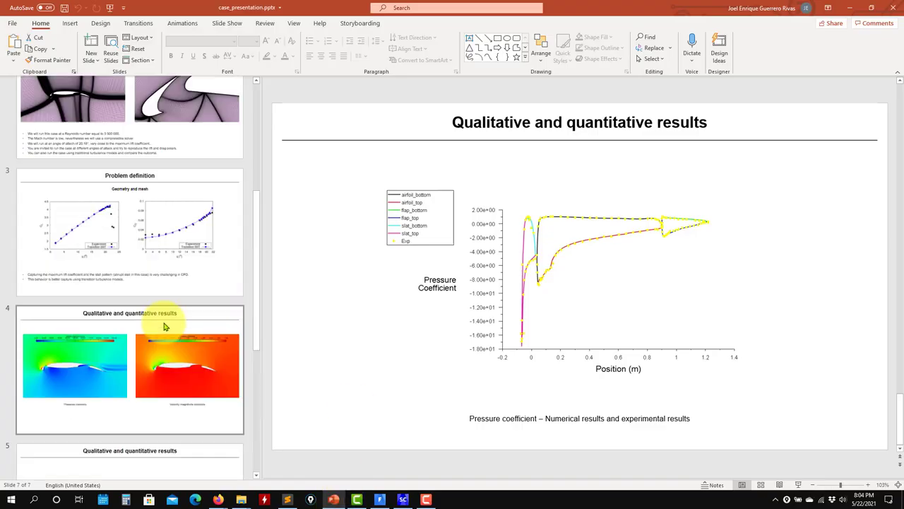
{"action": "left_click", "coordinate": [106, 286]}
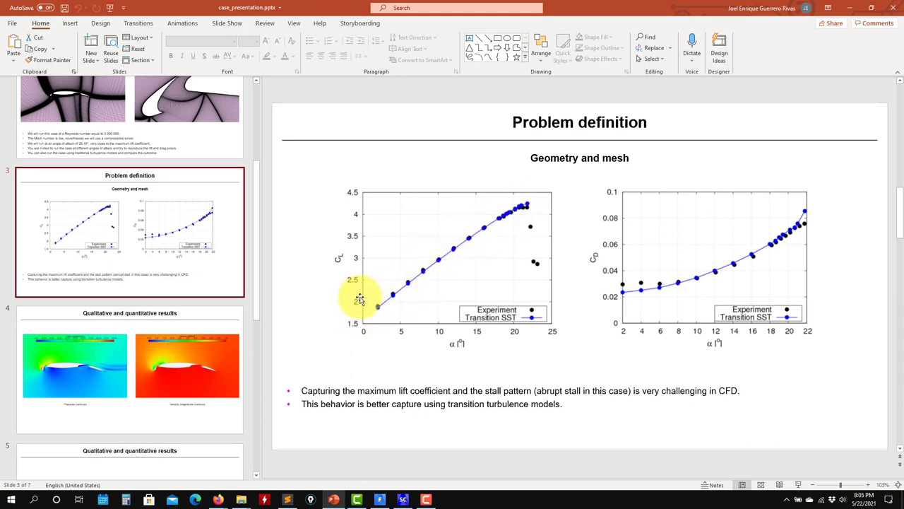
{"action": "left_click", "coordinate": [853, 9]}
Step: Switch to the fluent_case folder in File Explorer, check the validation folder for the experimental data file cp_exp.xy, and minimise the window
{"action": "mouse_move", "coordinate": [241, 499]}
{"action": "left_click", "coordinate": [302, 468]}
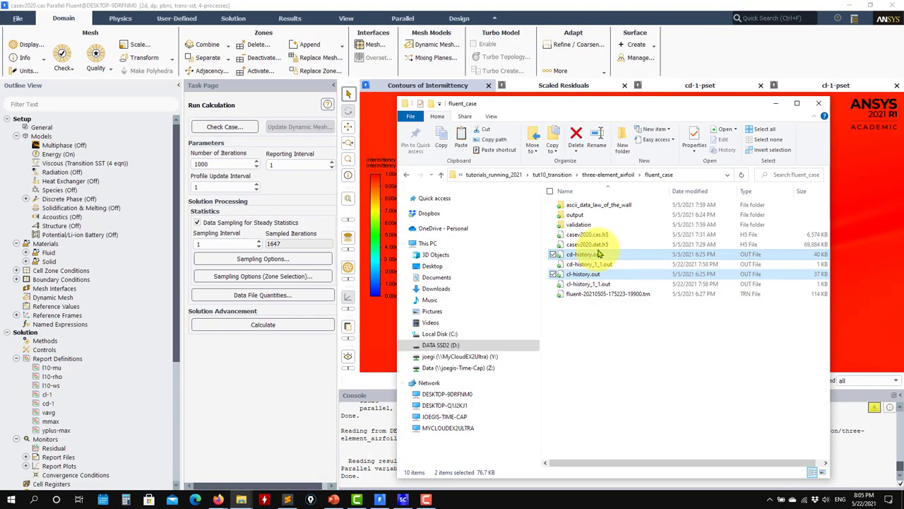
{"action": "double_click", "coordinate": [579, 224]}
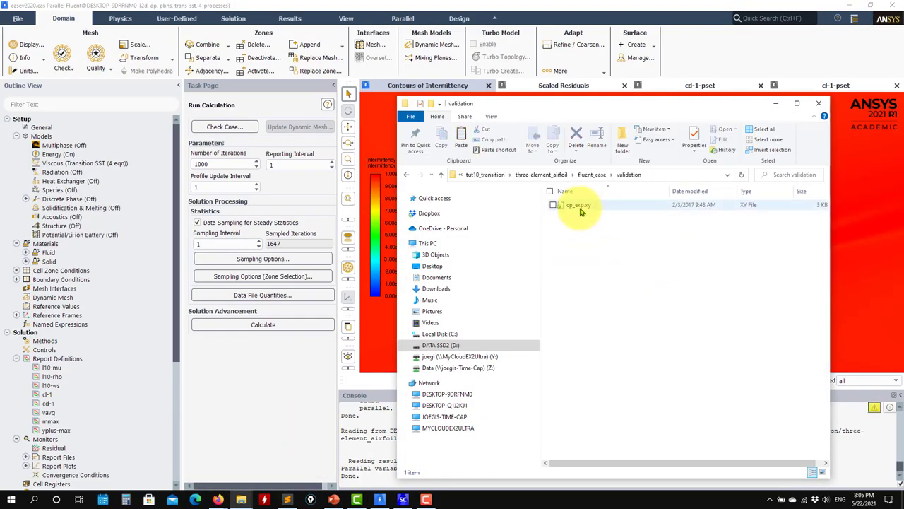
{"action": "left_click", "coordinate": [441, 175]}
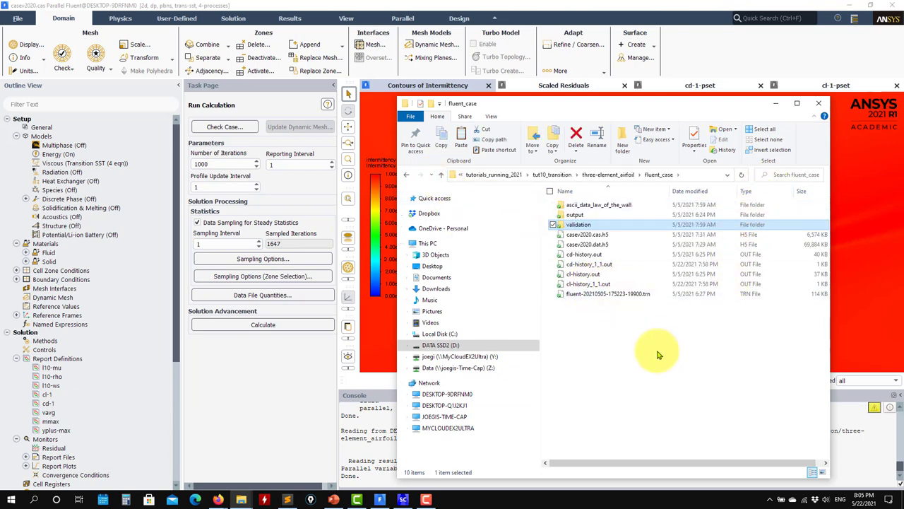
{"action": "left_click", "coordinate": [776, 103]}
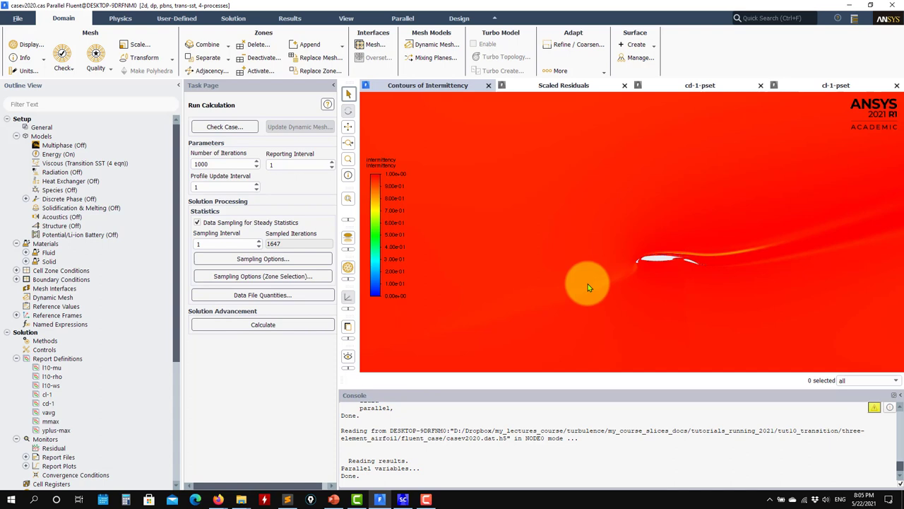
Step: Open the cp-distribution XY plot and plot the pressure coefficient along the airfoil, flap and slat surfaces
{"action": "scroll", "coordinate": [657, 272], "scroll_direction": "up", "scroll_amount": 5}
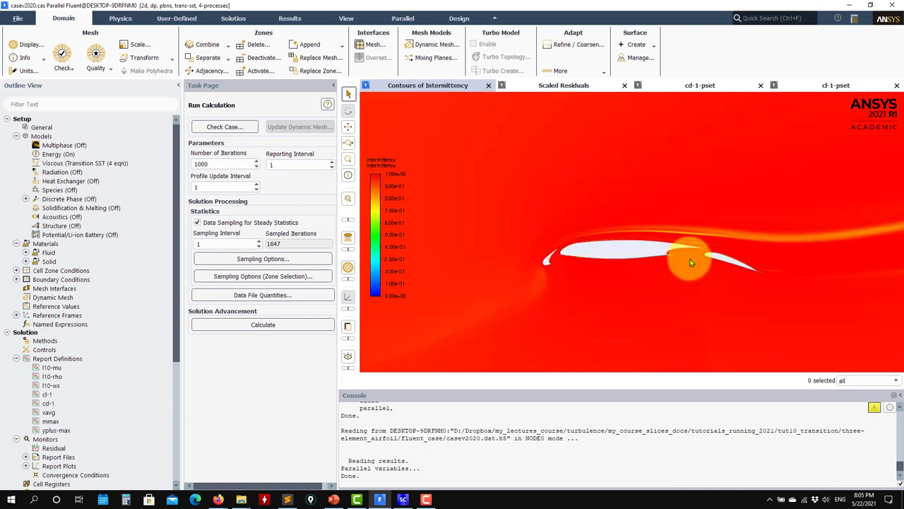
{"action": "scroll", "coordinate": [691, 263], "scroll_direction": "up", "scroll_amount": 3}
{"action": "scroll", "coordinate": [67, 373], "scroll_direction": "down", "scroll_amount": 2}
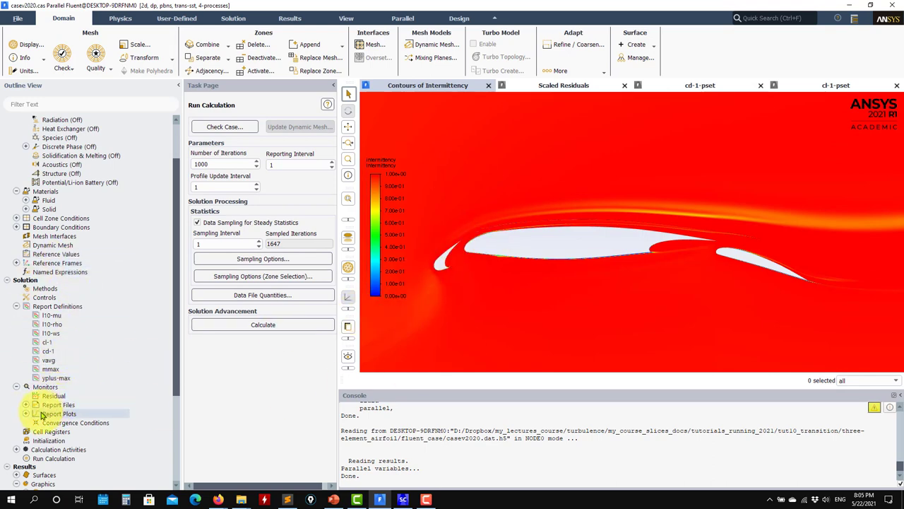
{"action": "left_click", "coordinate": [26, 416]}
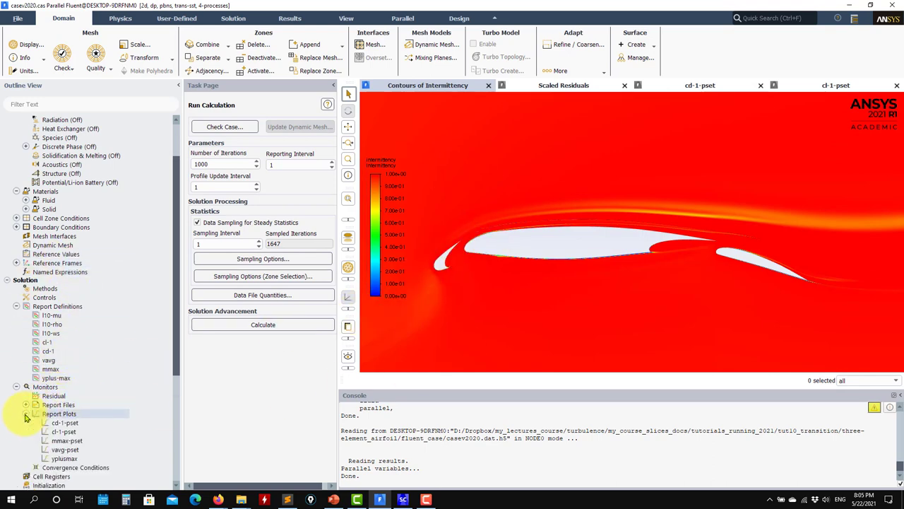
{"action": "scroll", "coordinate": [36, 429], "scroll_direction": "down", "scroll_amount": 5}
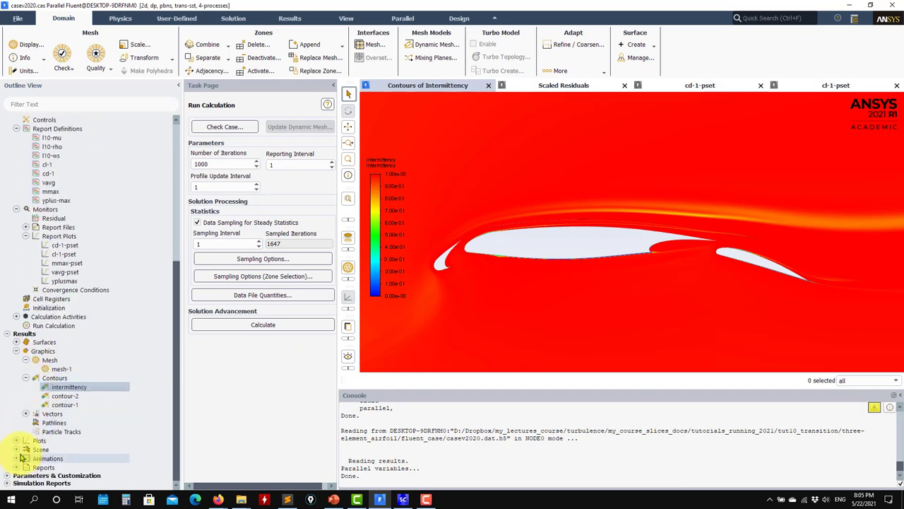
{"action": "left_click", "coordinate": [17, 441]}
{"action": "scroll", "coordinate": [59, 427], "scroll_direction": "down", "scroll_amount": 3}
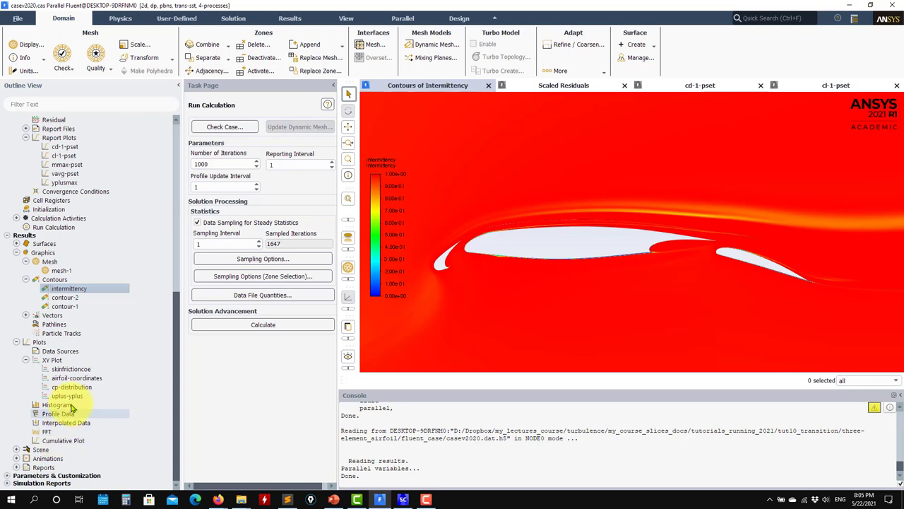
{"action": "left_click", "coordinate": [71, 387]}
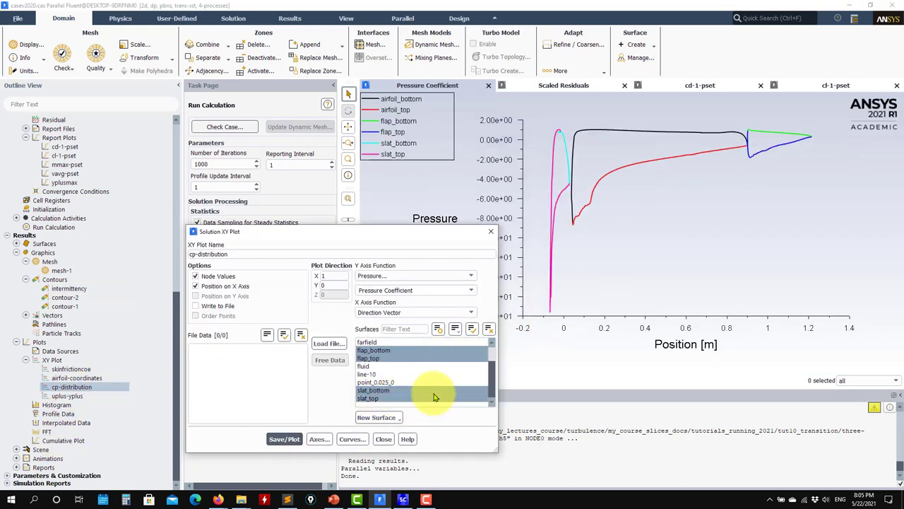
{"action": "left_click", "coordinate": [366, 360]}
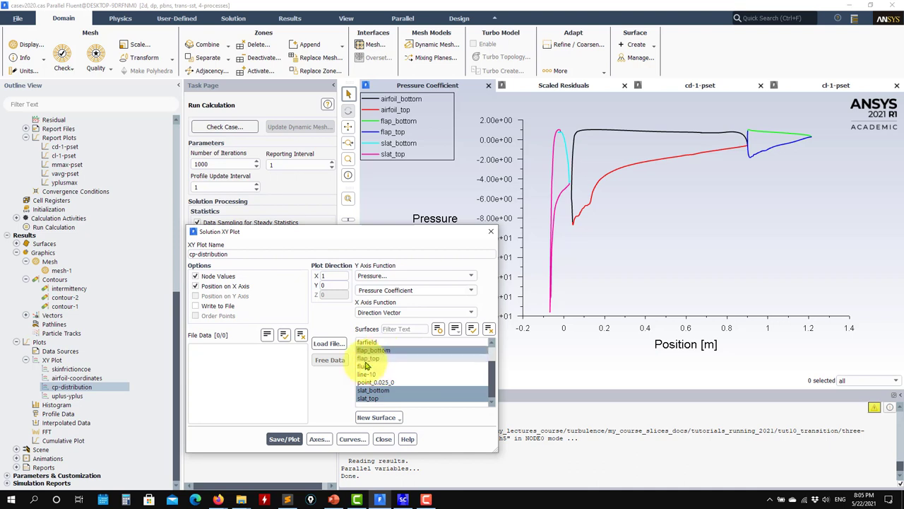
{"action": "left_click", "coordinate": [366, 360]}
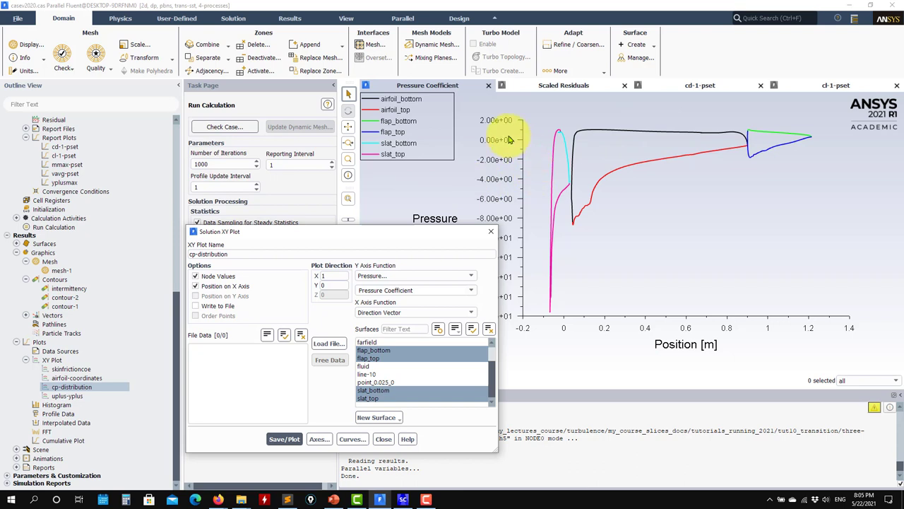
Step: Load the experimental data file cp_exp.xy from the fluent_case validation folder, replot it with the pressure coefficient curves, and close the plot settings
{"action": "left_click", "coordinate": [328, 342]}
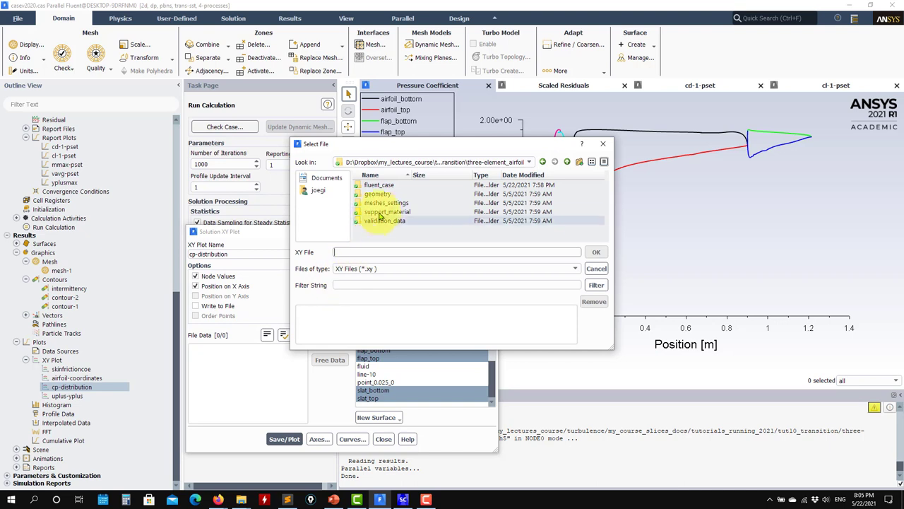
{"action": "double_click", "coordinate": [395, 187]}
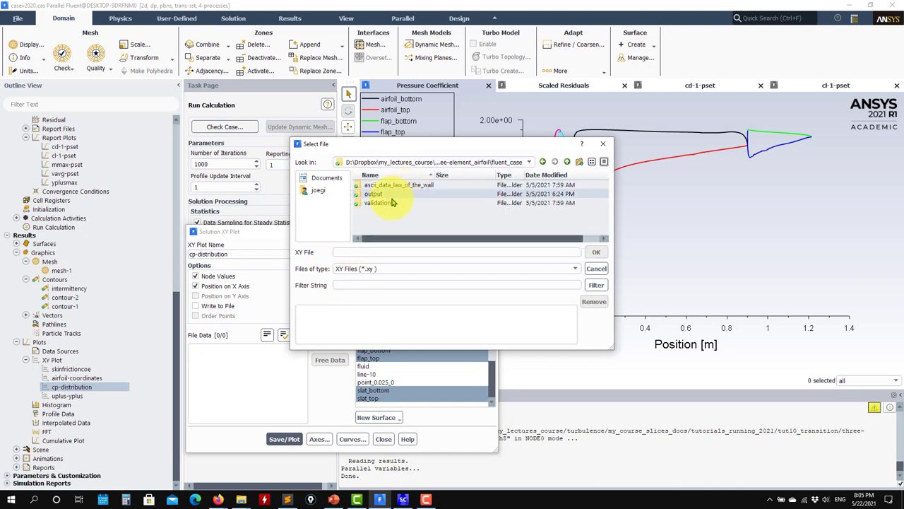
{"action": "double_click", "coordinate": [395, 203]}
{"action": "left_click", "coordinate": [389, 185]}
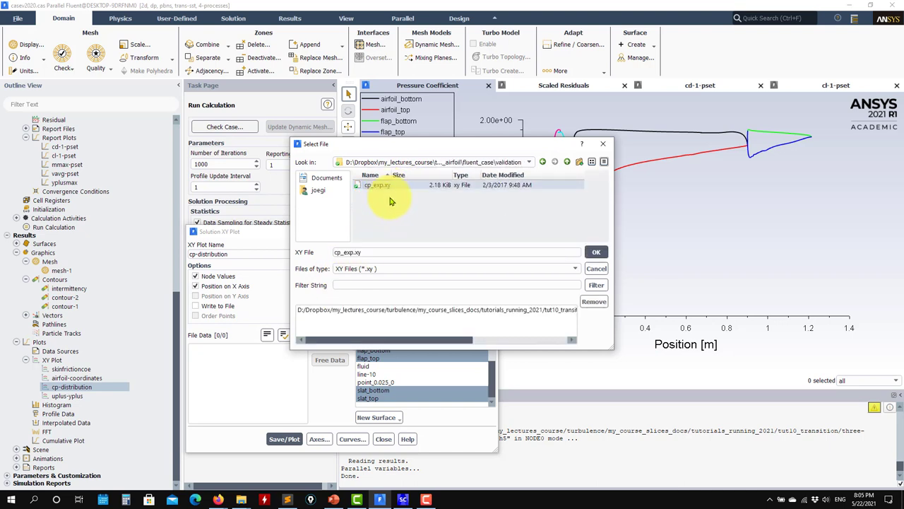
{"action": "left_click", "coordinate": [596, 252]}
{"action": "left_click", "coordinate": [294, 434]}
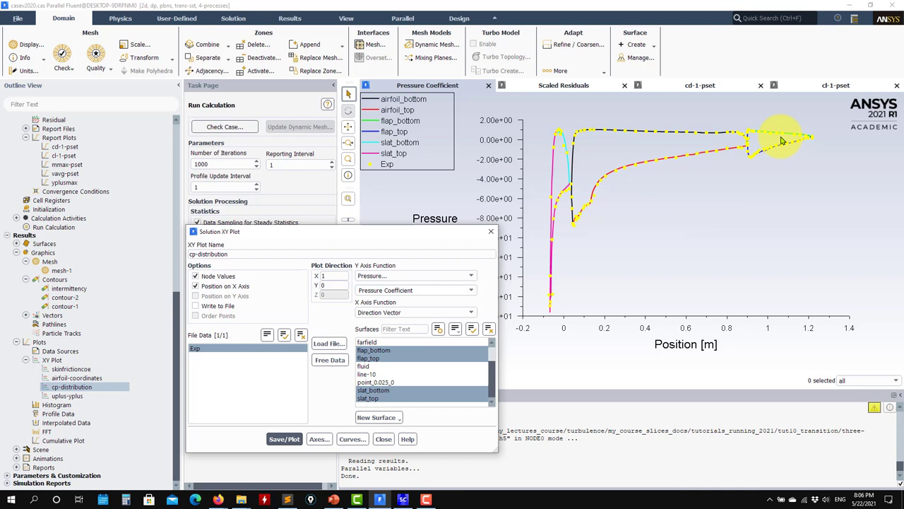
{"action": "left_click", "coordinate": [382, 439]}
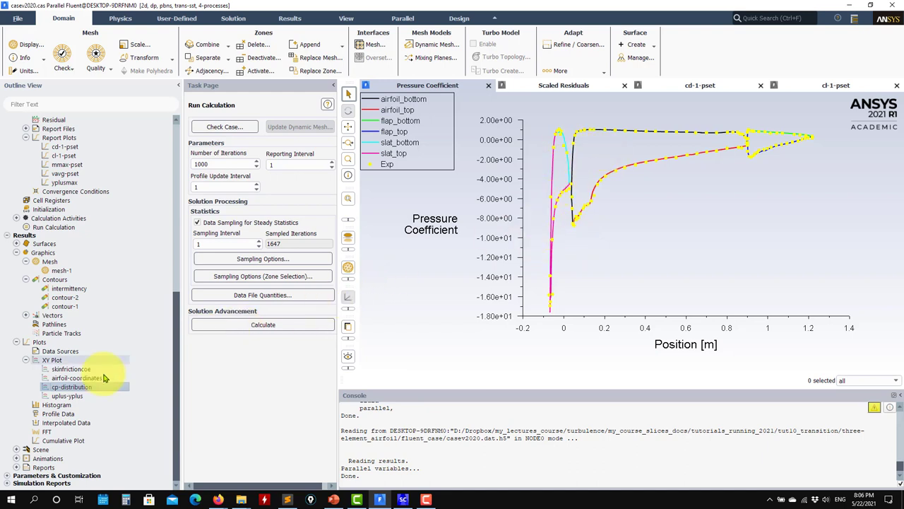
Step: Open the skinfrictioncoe XY plot and plot the skin friction coefficient on the airfoil_top surface
{"action": "double_click", "coordinate": [73, 370]}
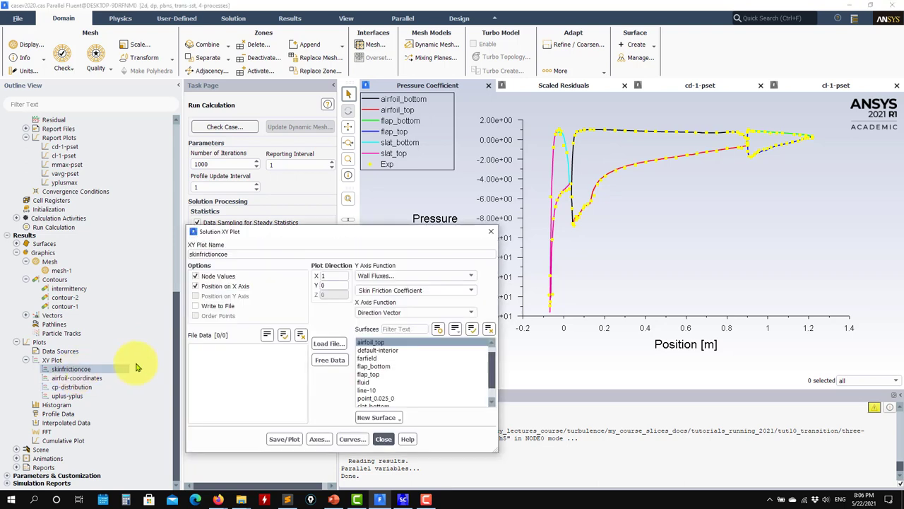
{"action": "left_click", "coordinate": [285, 439]}
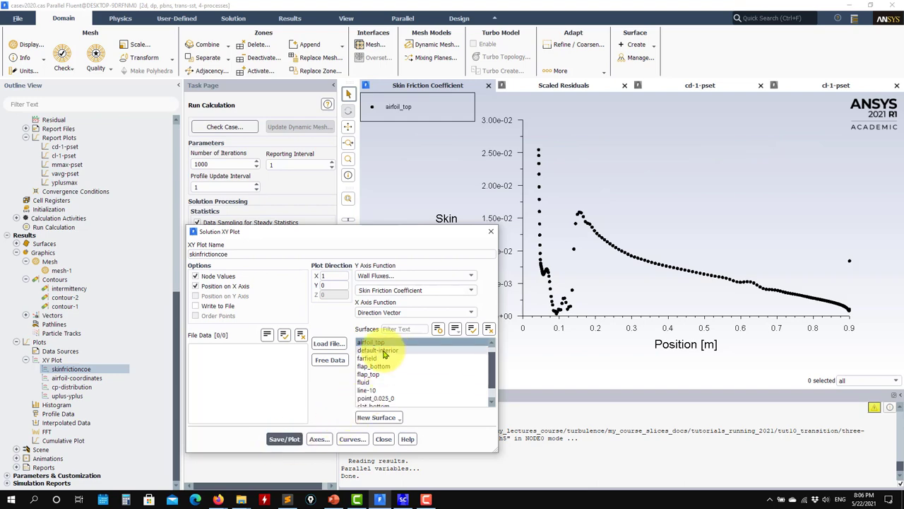
Step: Switch to SpaceClaim to review the main element's upper surface, minimise it, and move the XY plot settings clear of the graph
{"action": "left_click", "coordinate": [403, 499]}
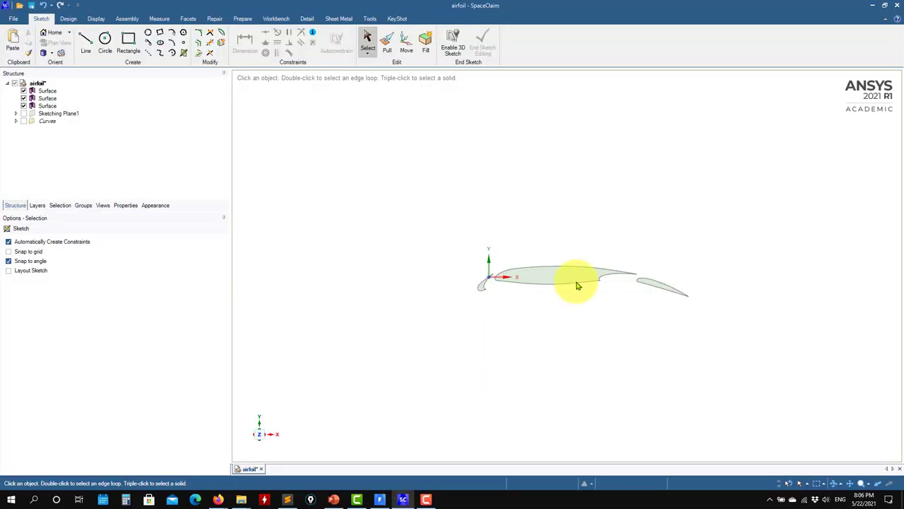
{"action": "left_click", "coordinate": [539, 272]}
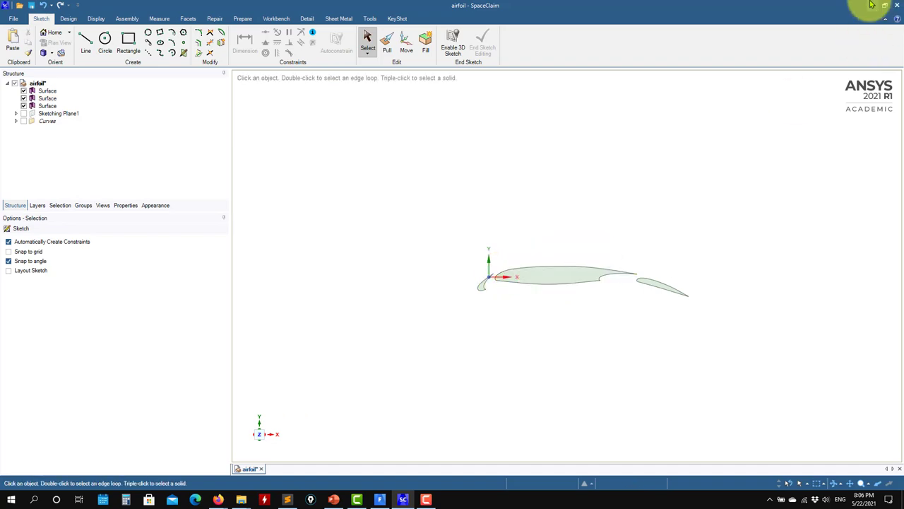
{"action": "left_click", "coordinate": [873, 5]}
{"action": "left_click_drag", "start_coordinate": [353, 231], "coordinate": [214, 81]}
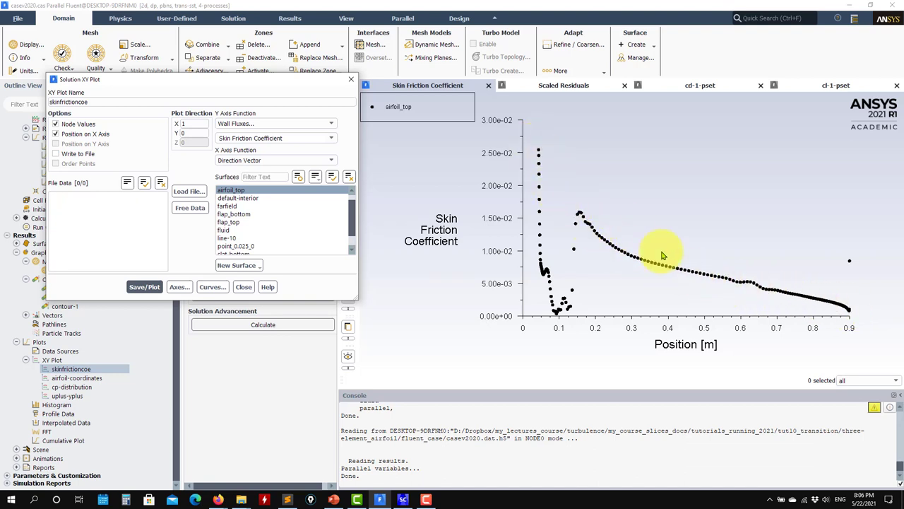
Step: Load cf_SA_airfoil_top from the fluent_case output folder with all file types shown, replot the skin friction comparison, and close the plot settings
{"action": "left_click", "coordinate": [241, 498]}
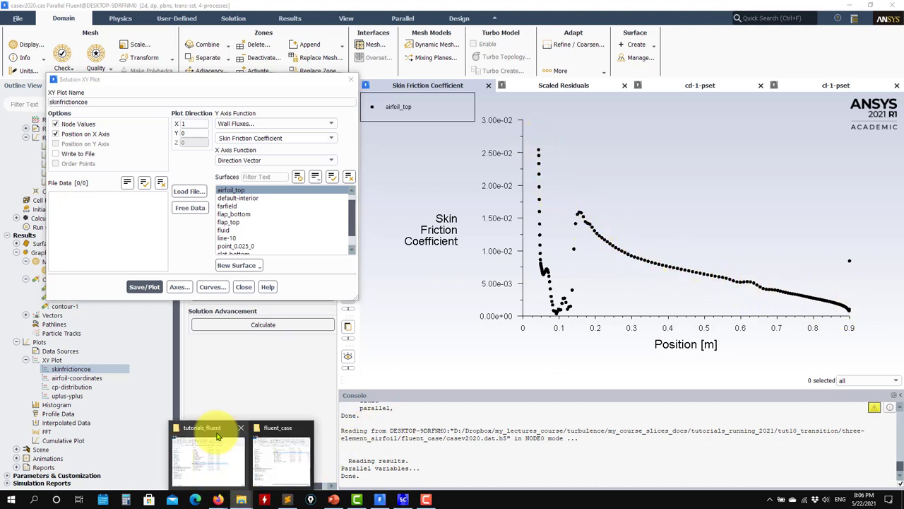
{"action": "left_click", "coordinate": [188, 191]}
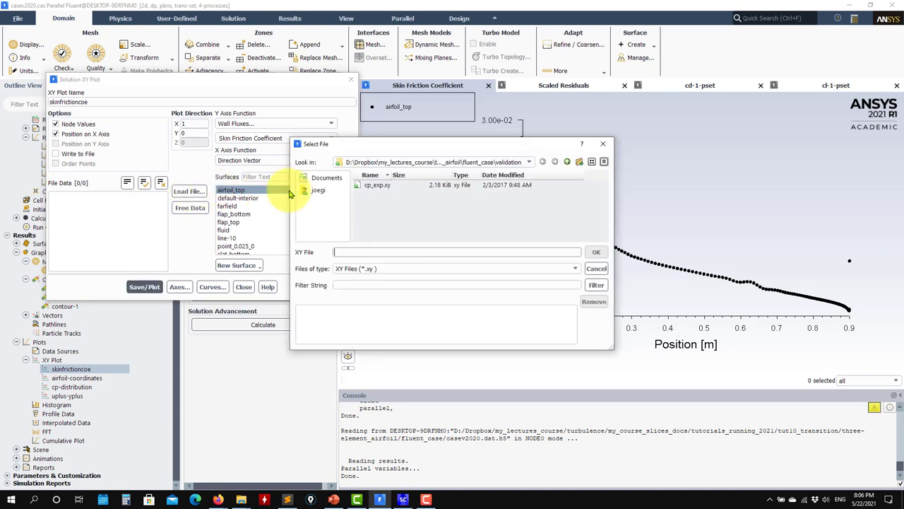
{"action": "left_click", "coordinate": [567, 164]}
{"action": "double_click", "coordinate": [378, 186]}
{"action": "left_click", "coordinate": [533, 272]}
{"action": "left_click", "coordinate": [363, 284]}
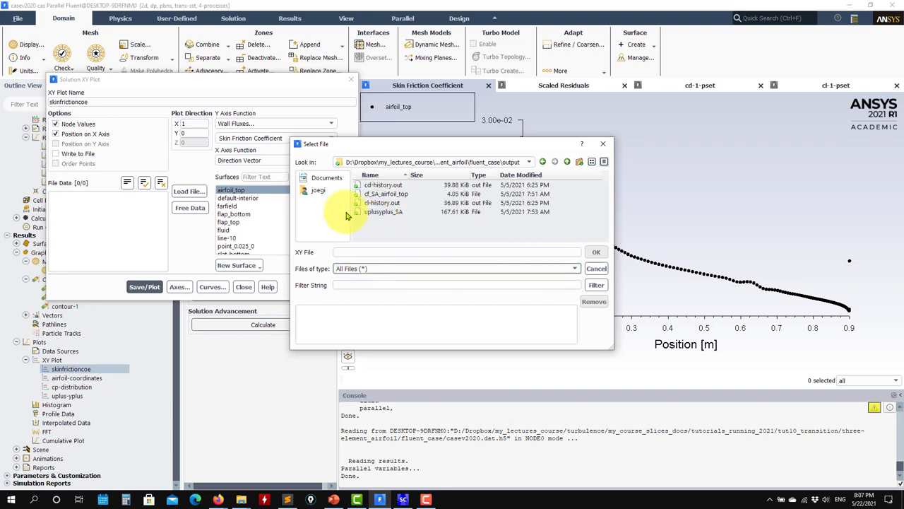
{"action": "left_click", "coordinate": [371, 194]}
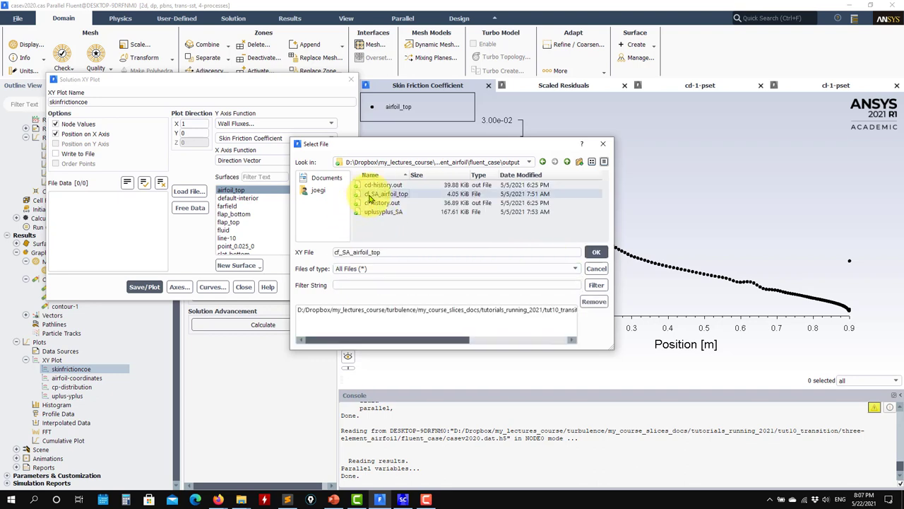
{"action": "left_click", "coordinate": [597, 252]}
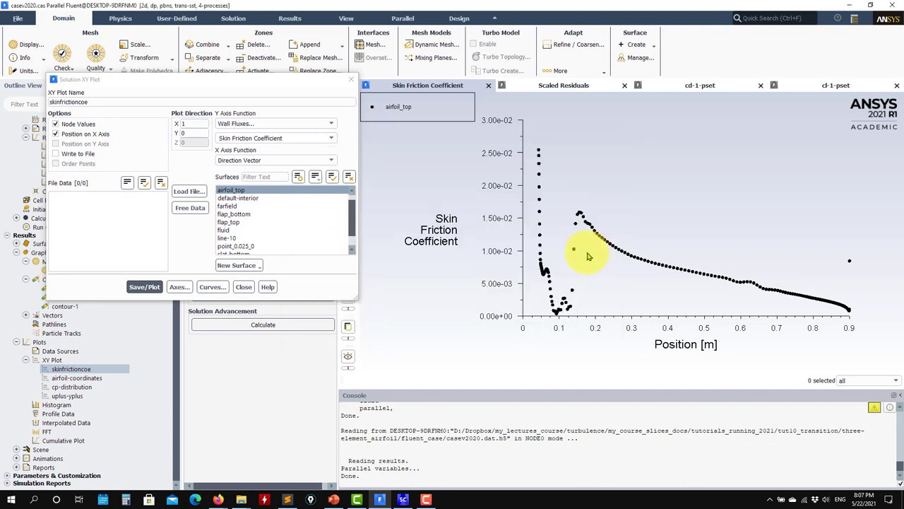
{"action": "left_click", "coordinate": [144, 287]}
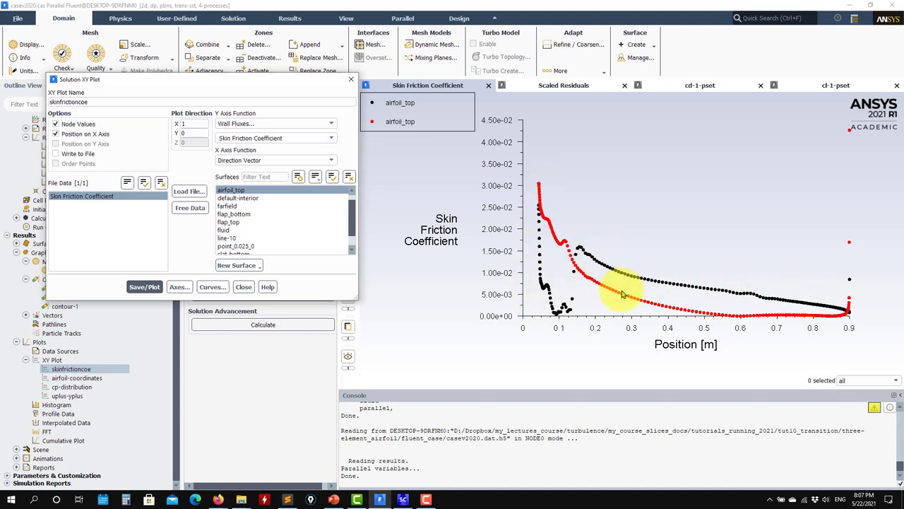
{"action": "left_click", "coordinate": [243, 287]}
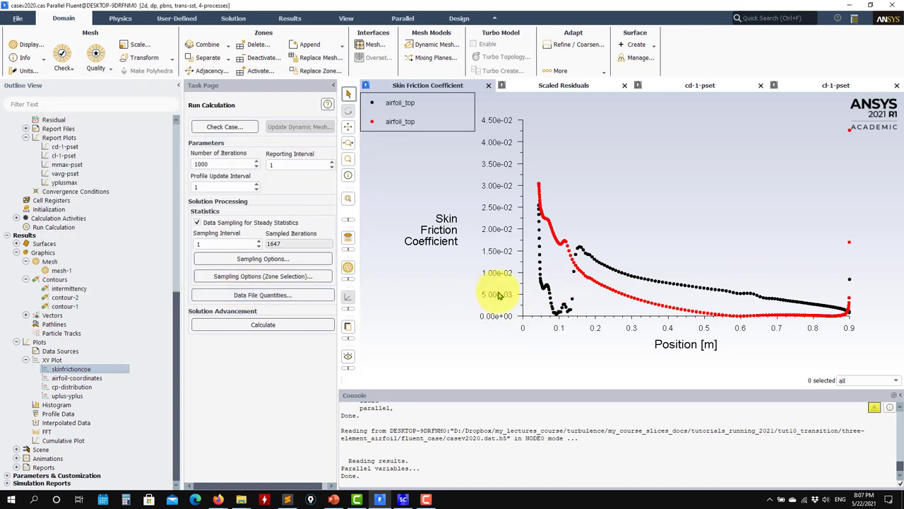
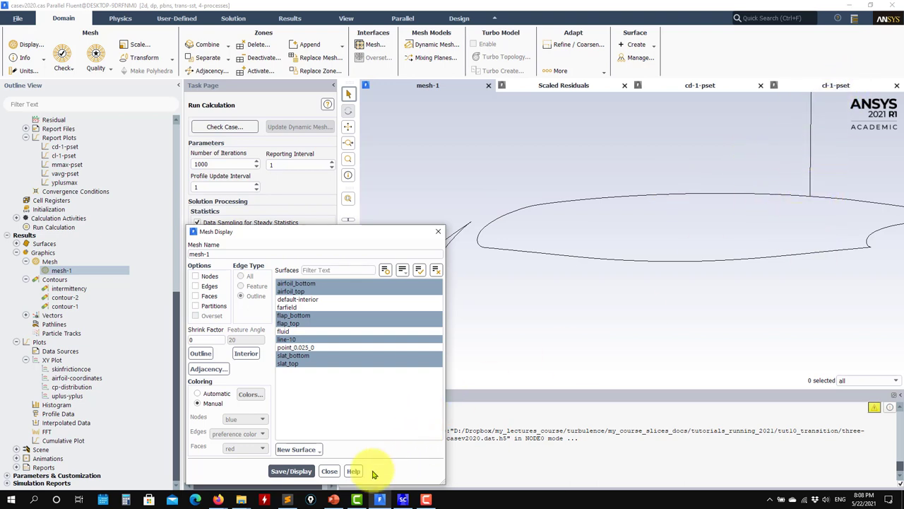
Step: Close the mesh display settings and expand the custom field functions to review ushear, yplus and uplus
{"action": "left_click", "coordinate": [330, 472]}
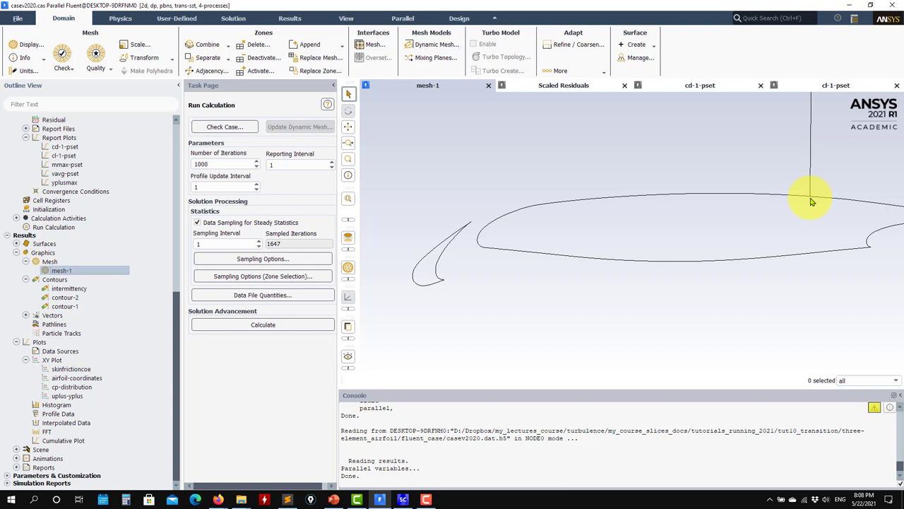
{"action": "scroll", "coordinate": [117, 192], "scroll_direction": "up", "scroll_amount": 4}
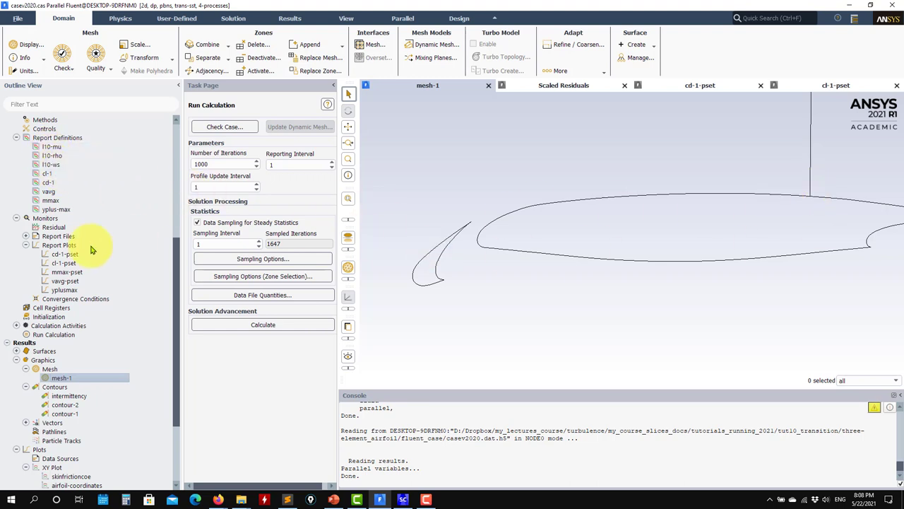
{"action": "scroll", "coordinate": [90, 248], "scroll_direction": "down", "scroll_amount": 4}
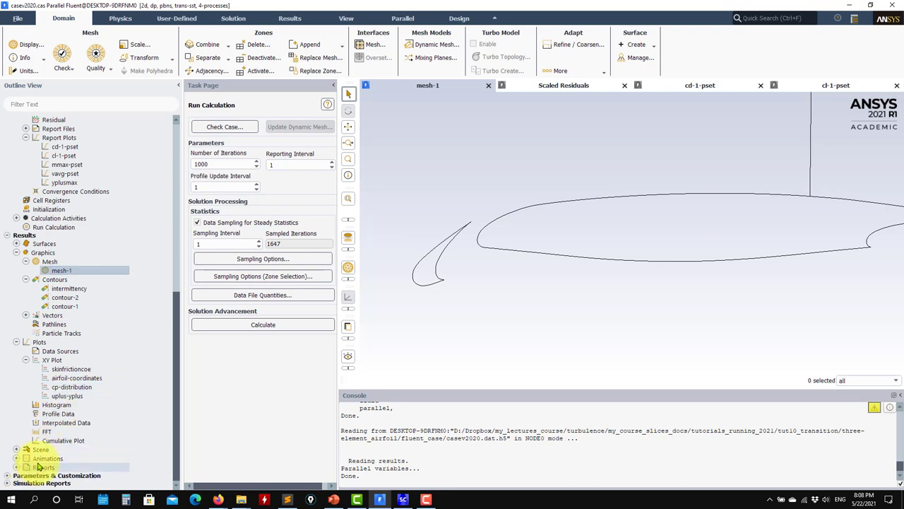
{"action": "left_click", "coordinate": [8, 475]}
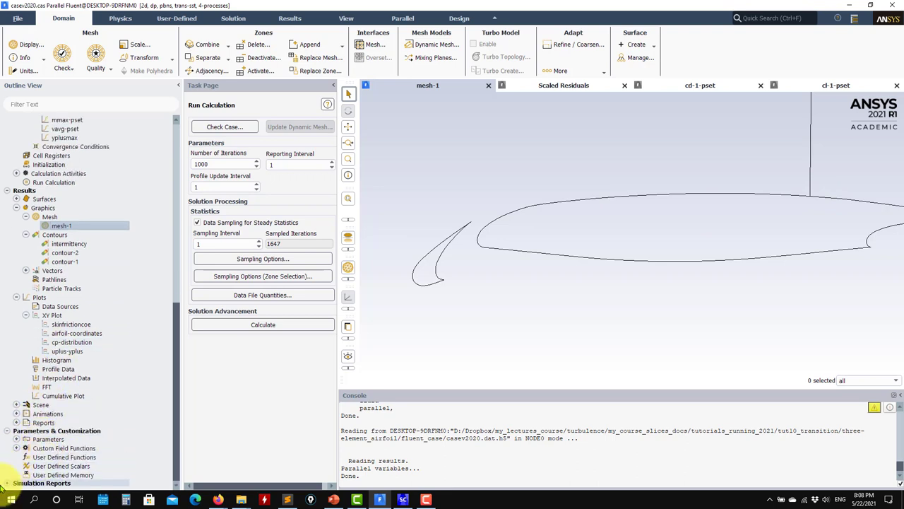
{"action": "left_click", "coordinate": [17, 447]}
{"action": "scroll", "coordinate": [61, 437], "scroll_direction": "down", "scroll_amount": 1}
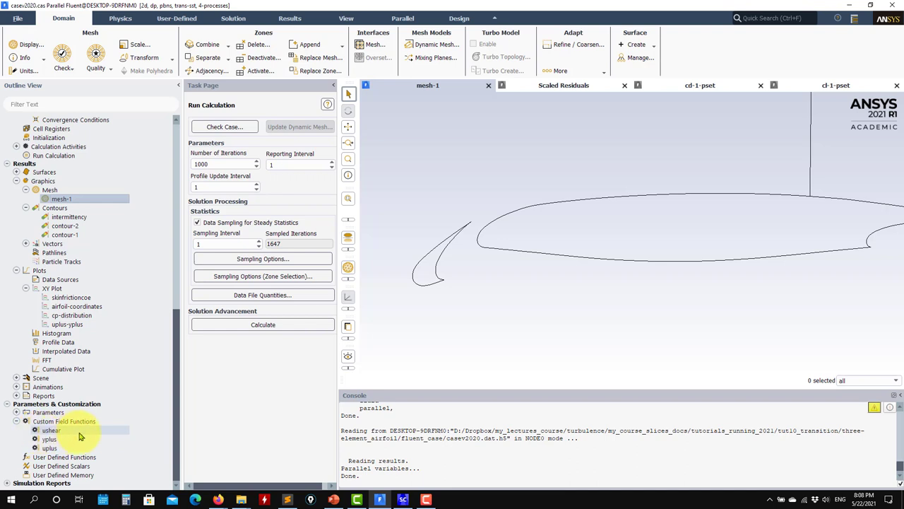
{"action": "left_click", "coordinate": [46, 440]}
{"action": "left_click", "coordinate": [48, 448]}
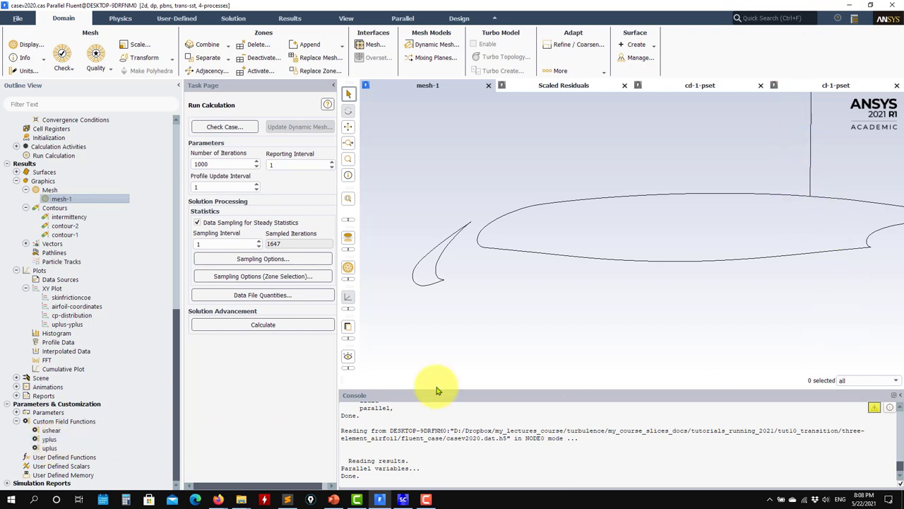
Step: Open the custom field function definitions, select ushear, and bring the report definitions used in its formula into view
{"action": "right_click", "coordinate": [70, 421]}
{"action": "left_click", "coordinate": [83, 435]}
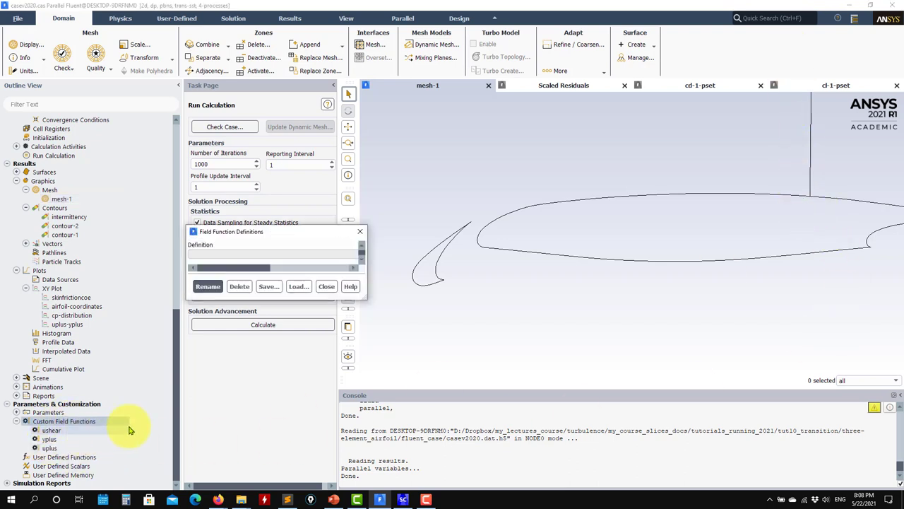
{"action": "left_click", "coordinate": [212, 277]}
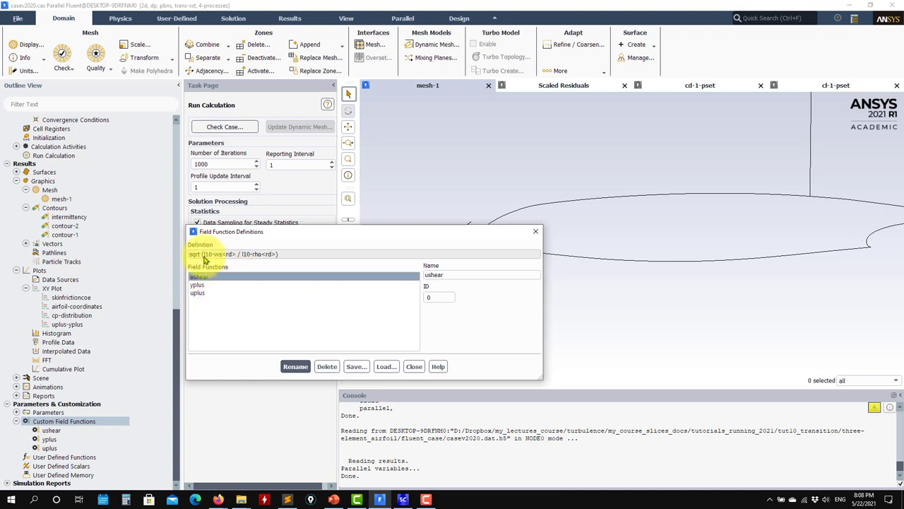
{"action": "scroll", "coordinate": [77, 193], "scroll_direction": "up", "scroll_amount": 2}
{"action": "scroll", "coordinate": [74, 187], "scroll_direction": "up", "scroll_amount": 4}
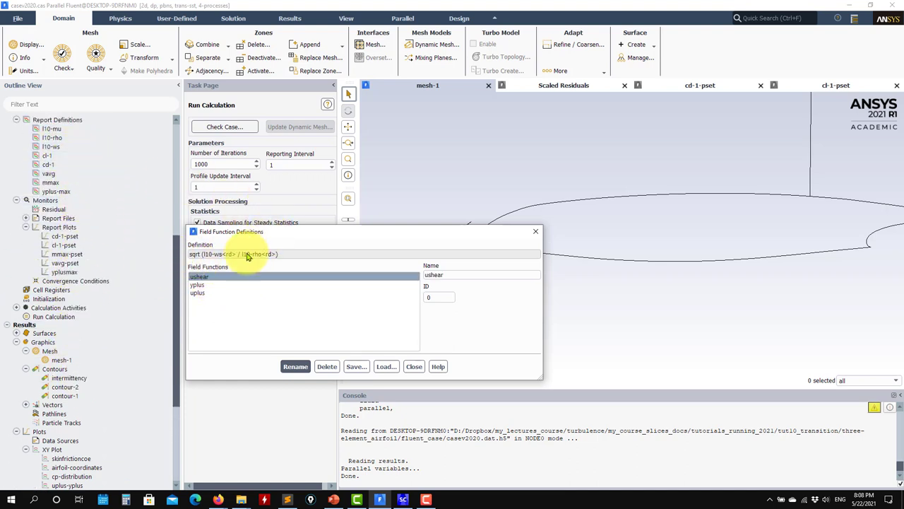
Step: Review the yplus and uplus custom field function formulas and close the field function definitions
{"action": "left_click", "coordinate": [200, 285]}
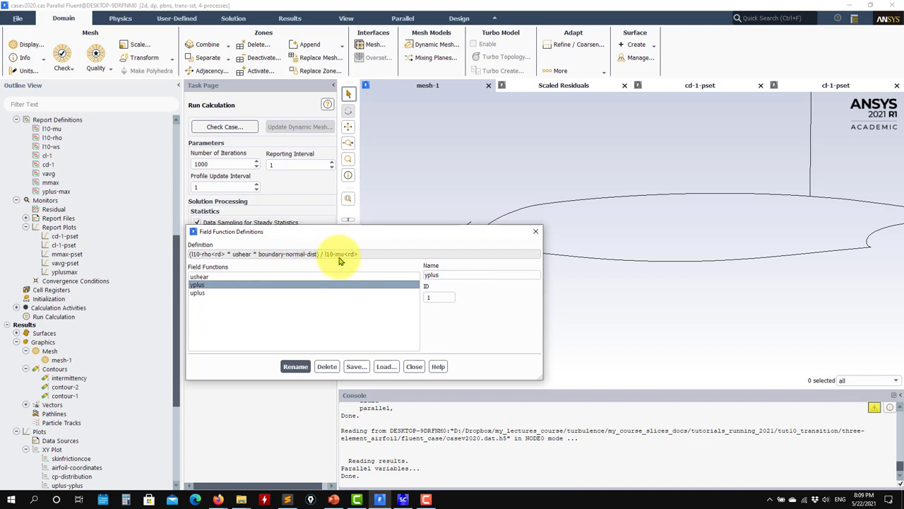
{"action": "left_click", "coordinate": [203, 294]}
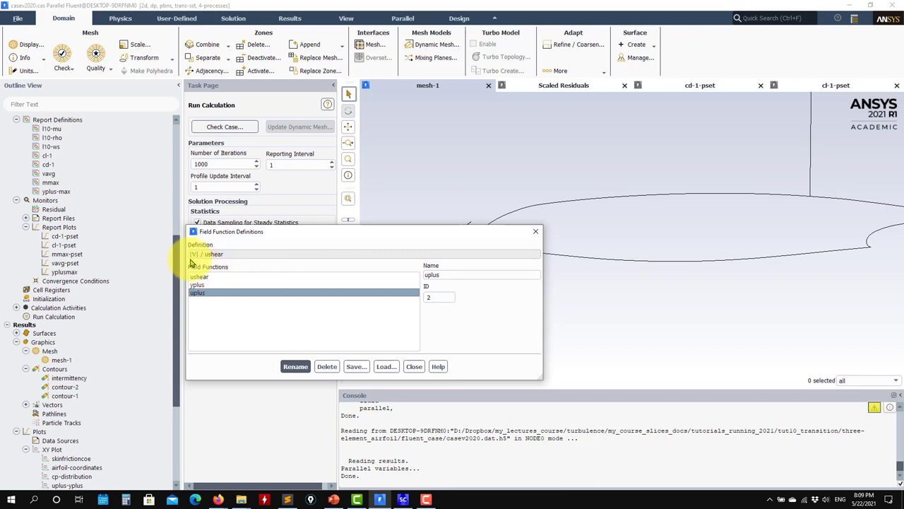
{"action": "left_click", "coordinate": [410, 368]}
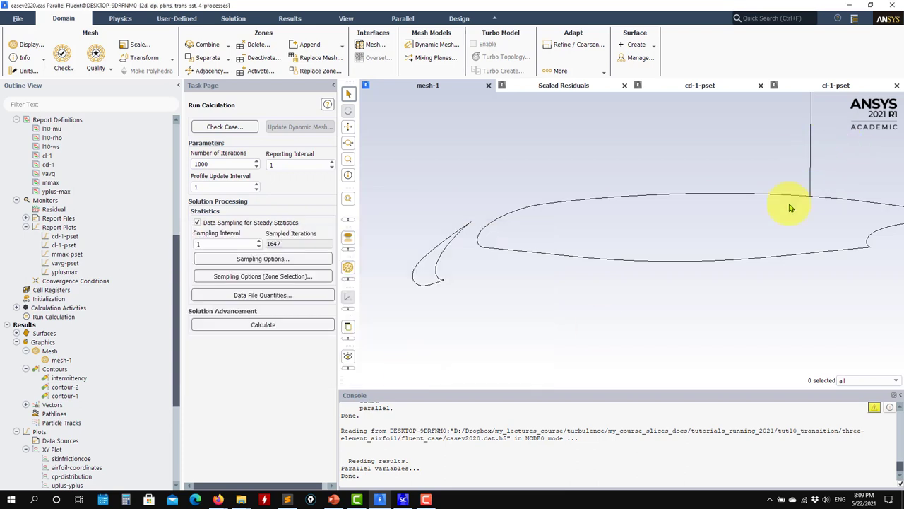
Step: Open the saved uplus-yplus XY plot and plot uplus against yplus along line-10
{"action": "scroll", "coordinate": [791, 205], "scroll_direction": "down", "scroll_amount": 2}
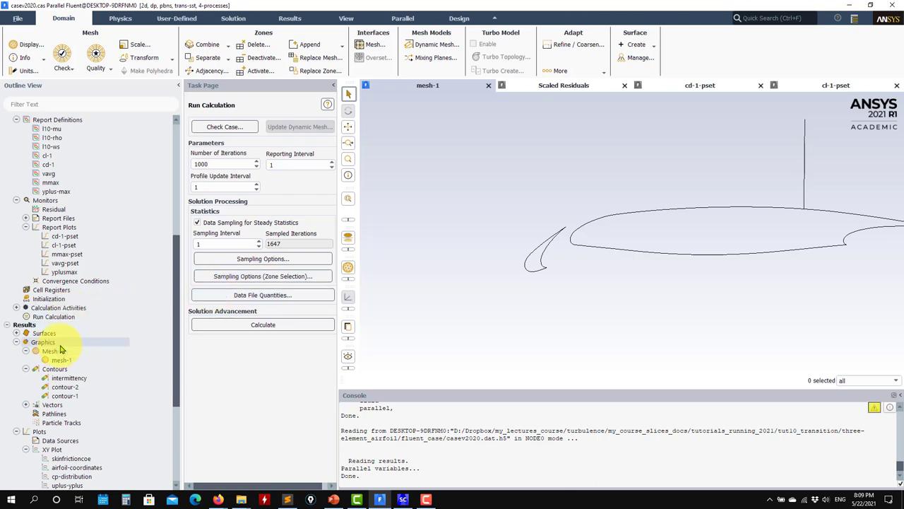
{"action": "scroll", "coordinate": [79, 379], "scroll_direction": "down", "scroll_amount": 2}
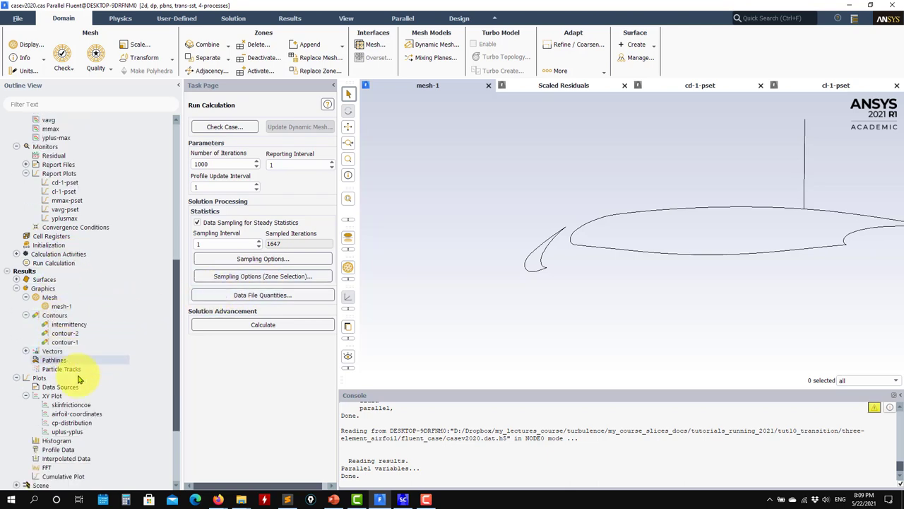
{"action": "double_click", "coordinate": [77, 431]}
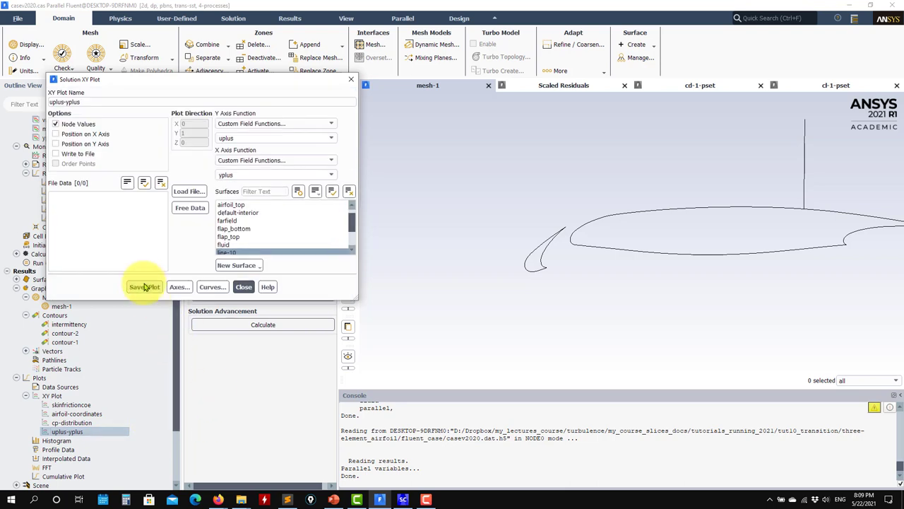
{"action": "left_click", "coordinate": [145, 286]}
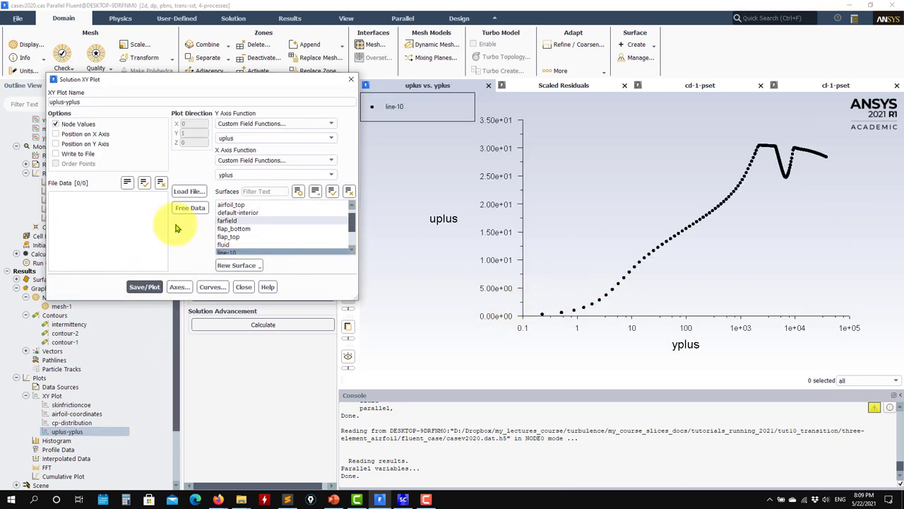
Step: Start loading comparison data into the uplus-yplus plot, browsing to the ascii_data_law_of_the_wall folder with all file types shown
{"action": "left_click", "coordinate": [188, 192]}
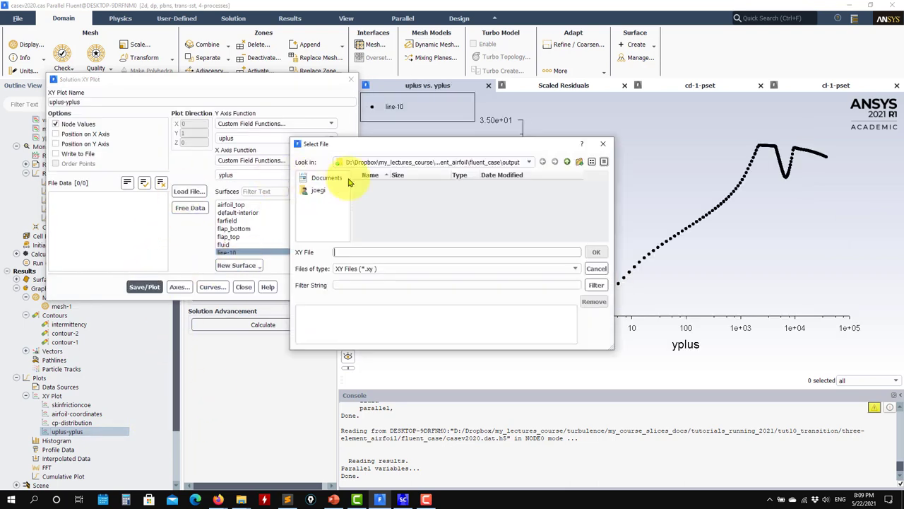
{"action": "left_click", "coordinate": [565, 165]}
{"action": "double_click", "coordinate": [404, 185]}
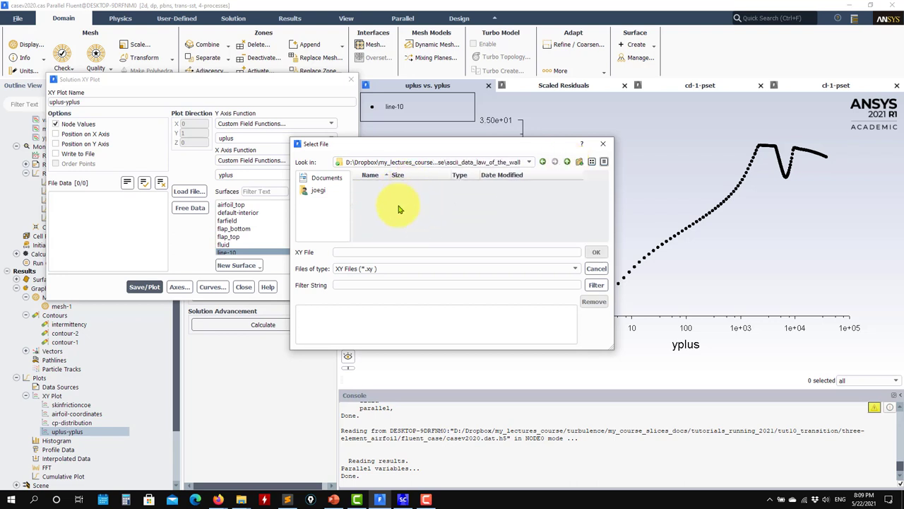
{"action": "left_click", "coordinate": [390, 268]}
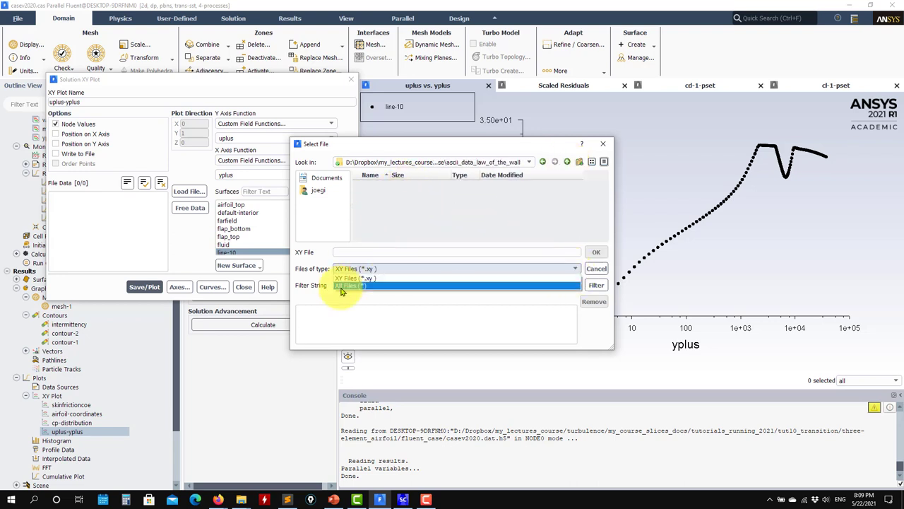
{"action": "left_click", "coordinate": [341, 286]}
Step: Load flatplate_upyp_line.dat and the wall_law log, spalding and viscous text files, replot the uplus-yplus comparison, and close the plot settings
{"action": "left_click", "coordinate": [407, 186]}
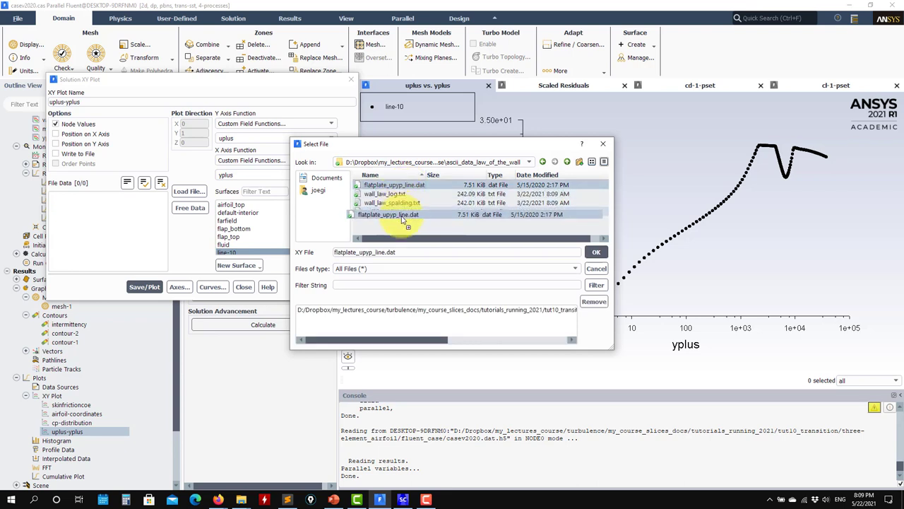
{"action": "left_click", "coordinate": [394, 193]}
{"action": "left_click", "coordinate": [395, 204], "text": "ctrl"}
{"action": "left_click", "coordinate": [391, 211], "text": "ctrl"}
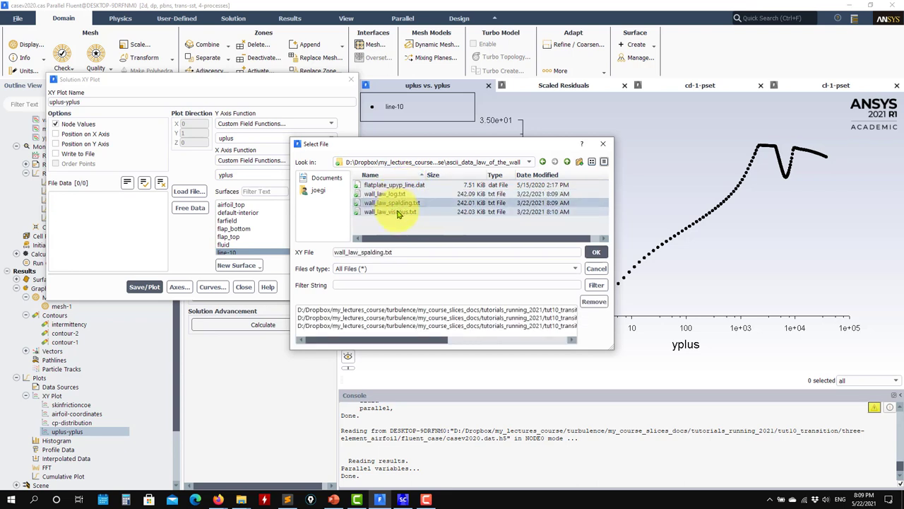
{"action": "left_click", "coordinate": [595, 252]}
{"action": "left_click", "coordinate": [146, 287]}
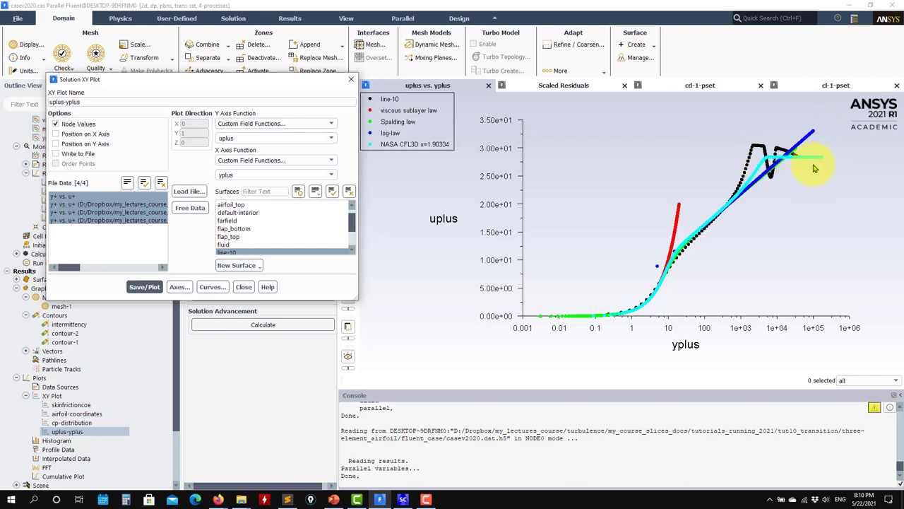
{"action": "left_click", "coordinate": [243, 287]}
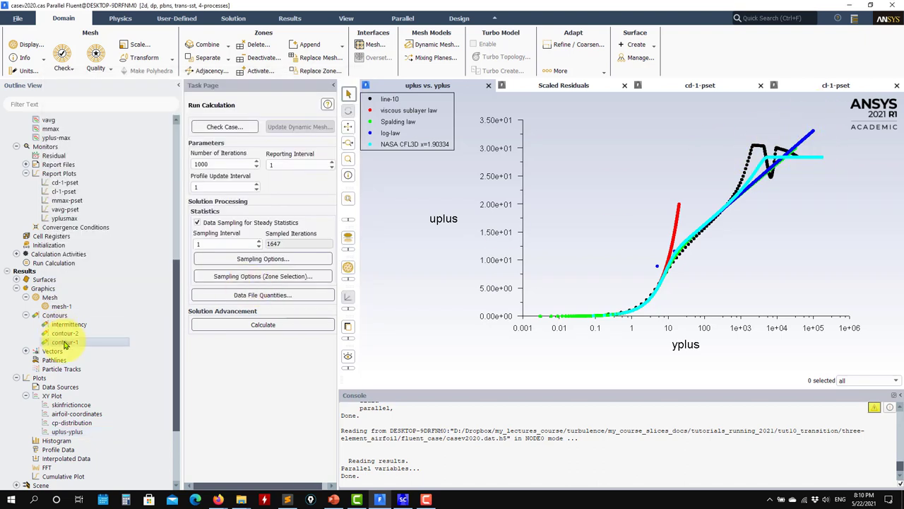
Step: Display contour-1, change its contoured variable to Velocity Magnitude on the fluid surface, and redisplay it
{"action": "double_click", "coordinate": [62, 341]}
{"action": "left_click", "coordinate": [141, 398]}
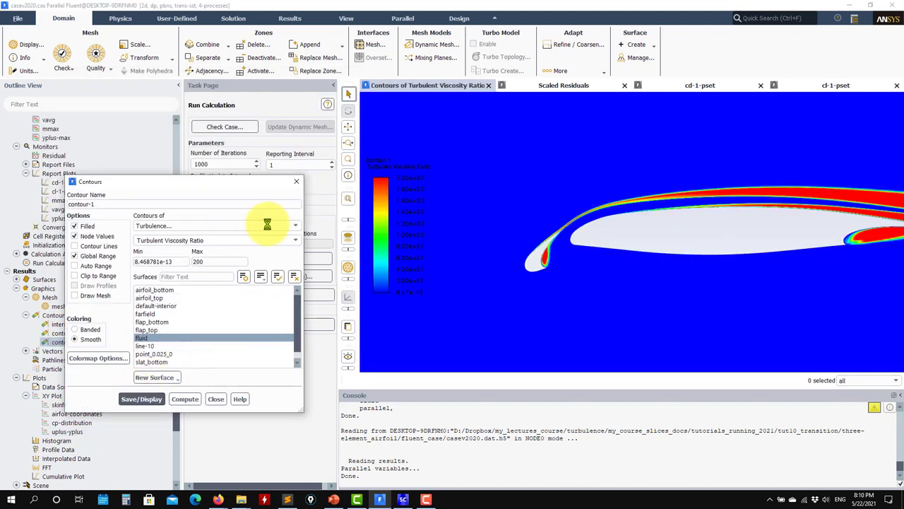
{"action": "left_click", "coordinate": [216, 225]}
{"action": "left_click", "coordinate": [149, 258]}
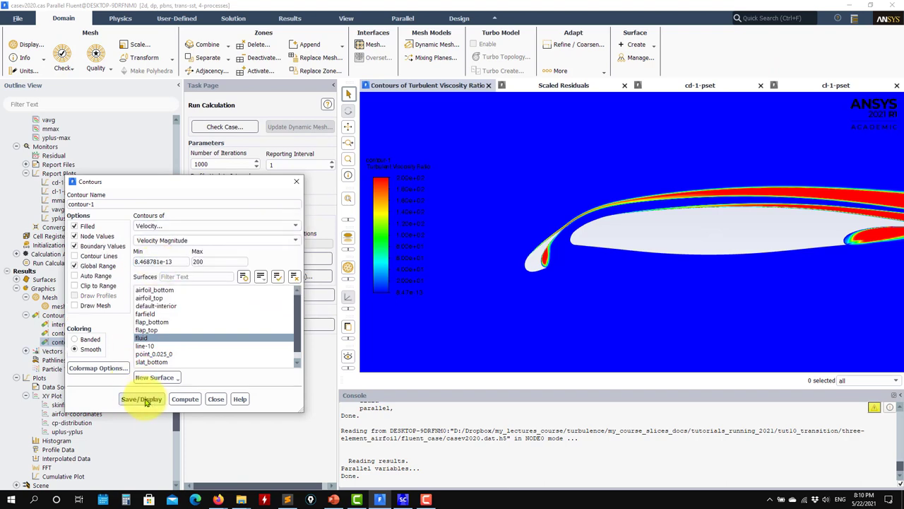
{"action": "left_click", "coordinate": [145, 399]}
Step: Enable Auto Range for contour-1, redisplay the velocity field, inspect the whole domain and the airfoil wake, and close the contour settings
{"action": "left_click", "coordinate": [92, 275]}
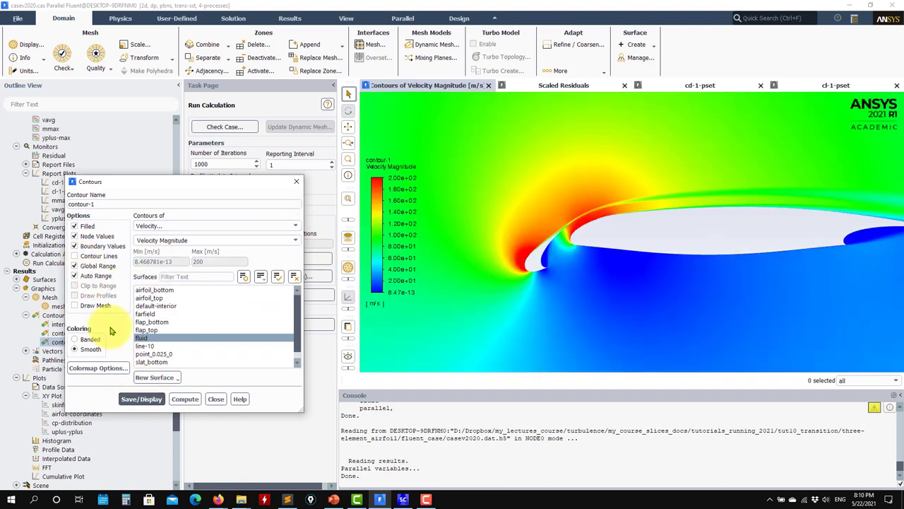
{"action": "left_click", "coordinate": [142, 398]}
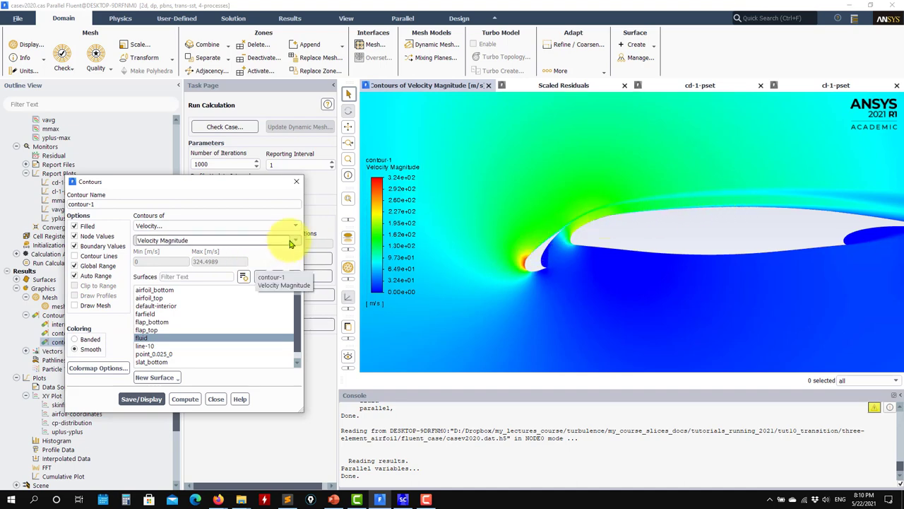
{"action": "scroll", "coordinate": [699, 249], "scroll_direction": "down", "scroll_amount": 3}
{"action": "scroll", "coordinate": [742, 247], "scroll_direction": "down", "scroll_amount": 5}
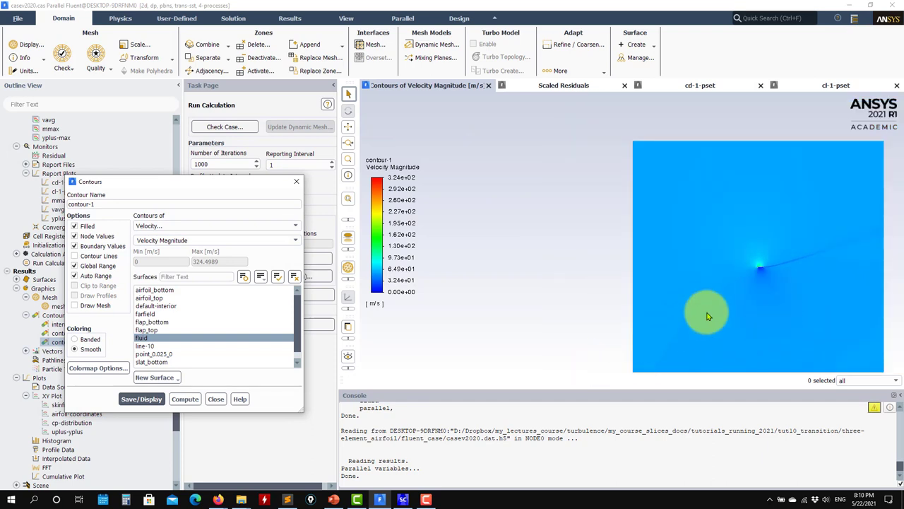
{"action": "scroll", "coordinate": [777, 269], "scroll_direction": "up", "scroll_amount": 2}
{"action": "scroll", "coordinate": [727, 271], "scroll_direction": "up", "scroll_amount": 4}
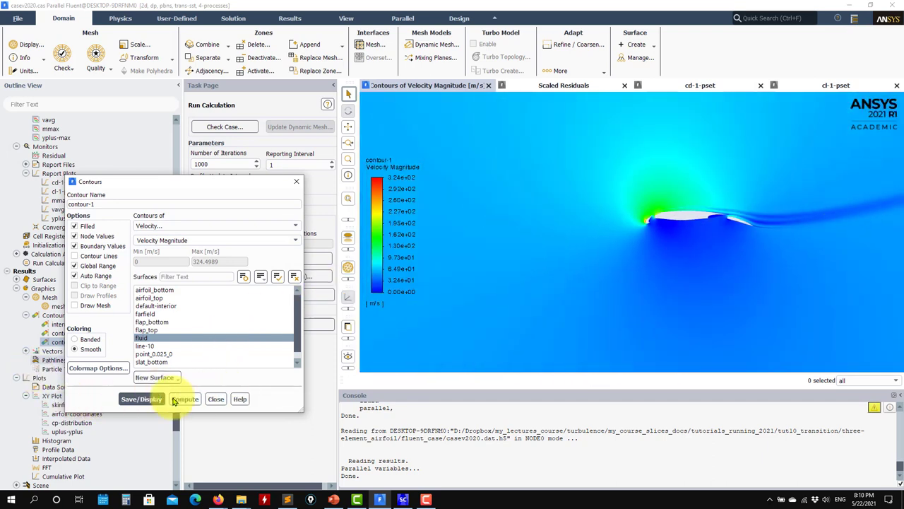
{"action": "left_click", "coordinate": [217, 400]}
Step: Open the vector-1 plot, set Skip to 2, and display the velocity vectors on the fluid surface
{"action": "left_click", "coordinate": [26, 351]}
{"action": "double_click", "coordinate": [63, 360]}
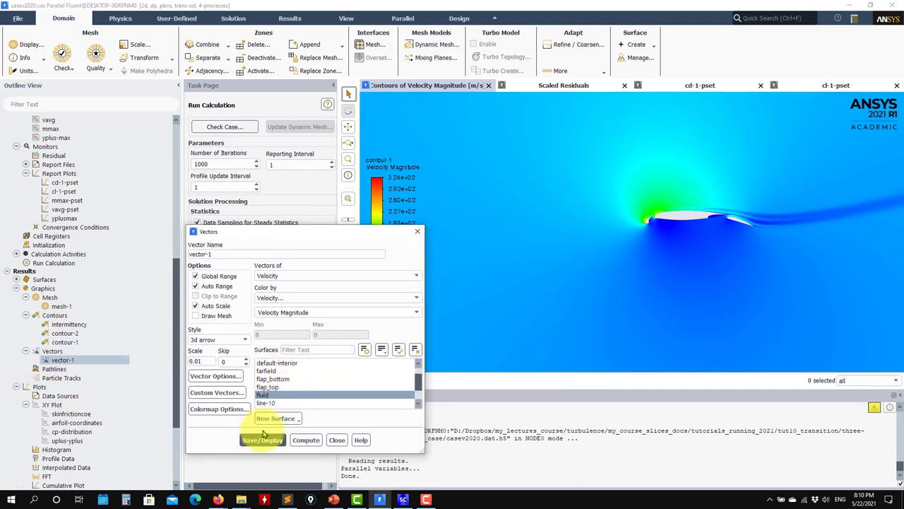
{"action": "left_click", "coordinate": [247, 359]}
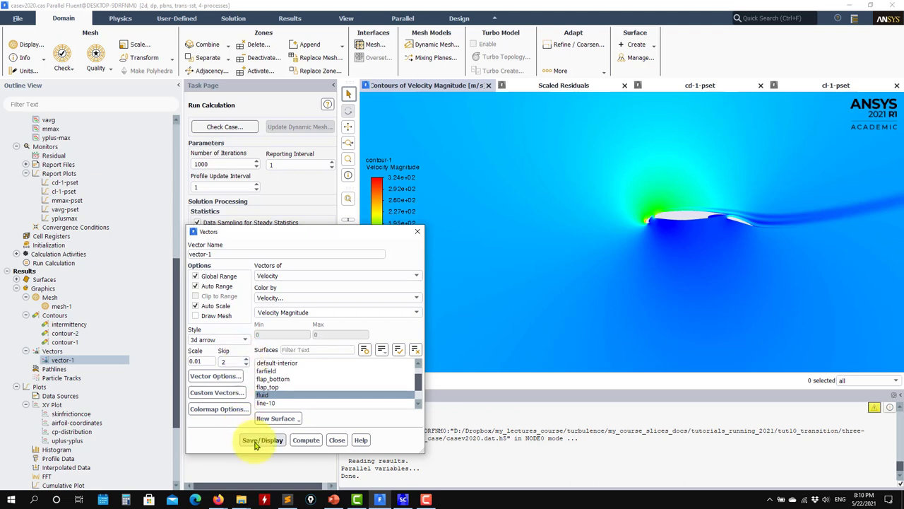
{"action": "left_click", "coordinate": [261, 440]}
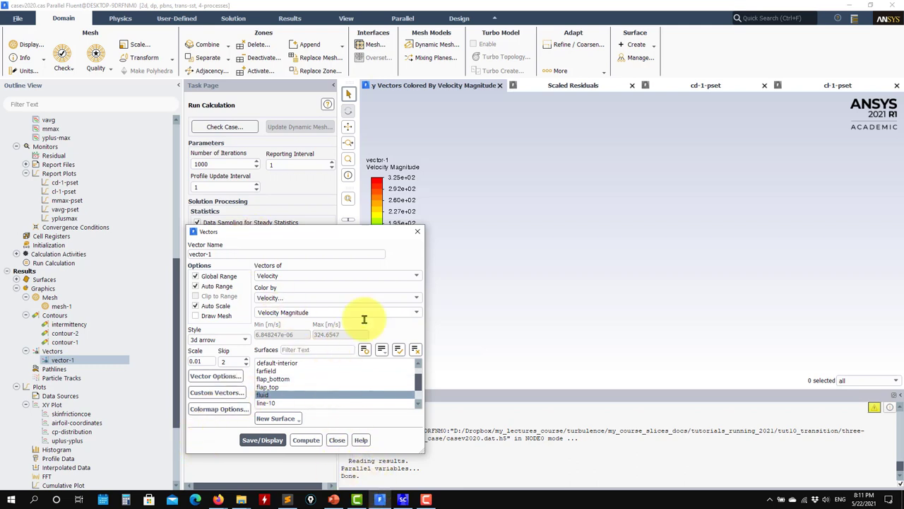
Step: Select all surfaces for vector-1, redisplay the vectors with the settings window moved clear of the view, and close the settings
{"action": "left_click_drag", "start_coordinate": [363, 229], "coordinate": [228, 186]}
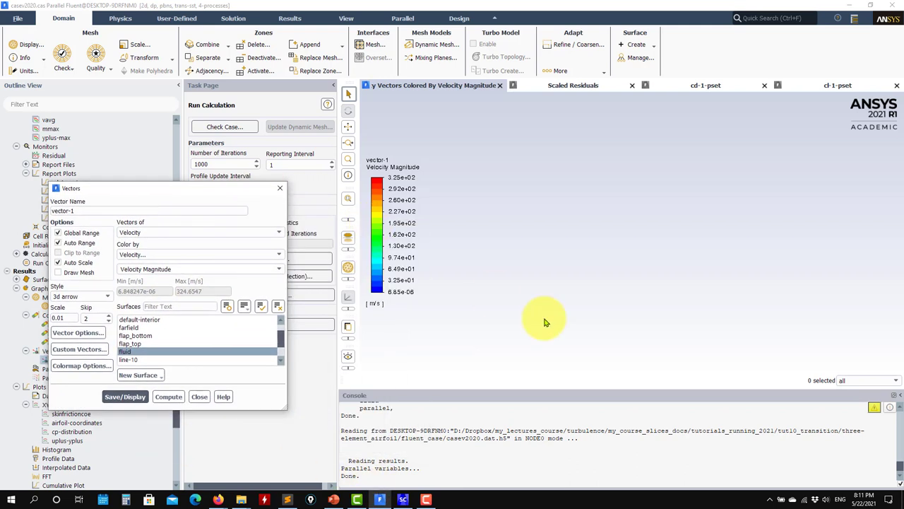
{"action": "left_click", "coordinate": [362, 470]}
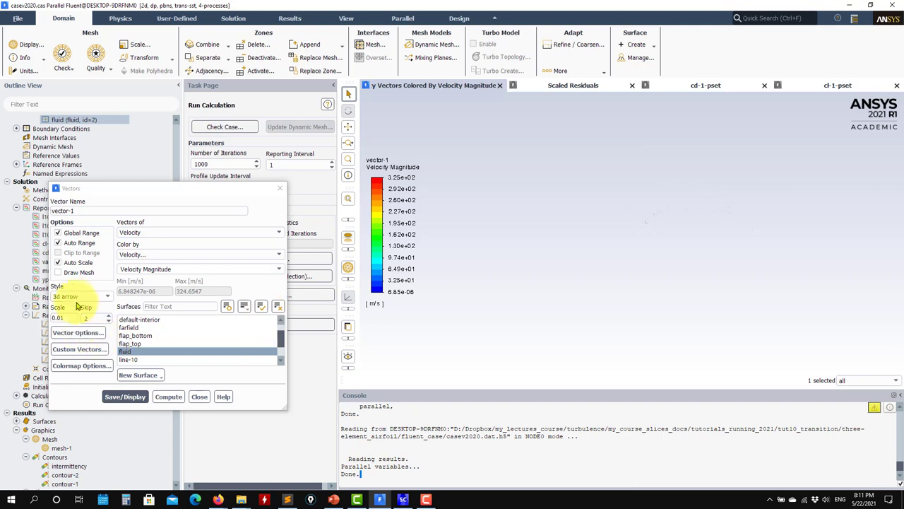
{"action": "left_click", "coordinate": [126, 396]}
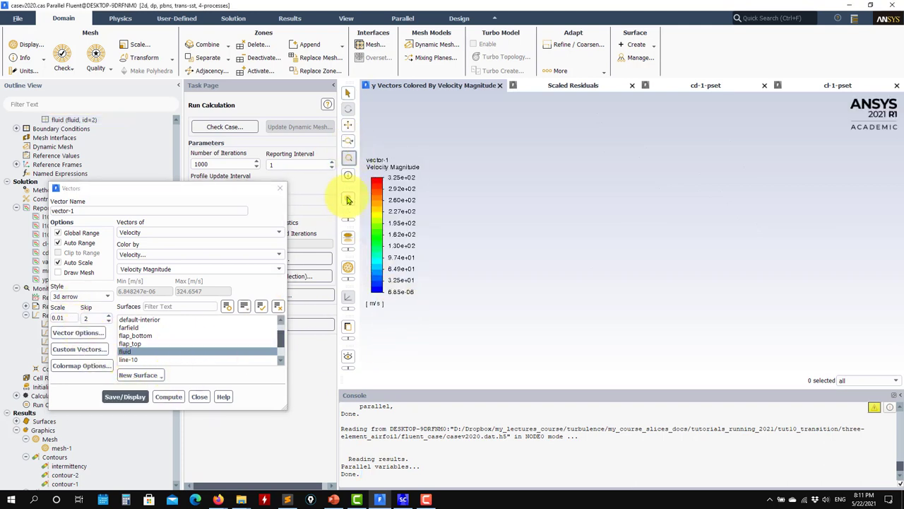
{"action": "left_click", "coordinate": [260, 306]}
{"action": "left_click", "coordinate": [125, 397]}
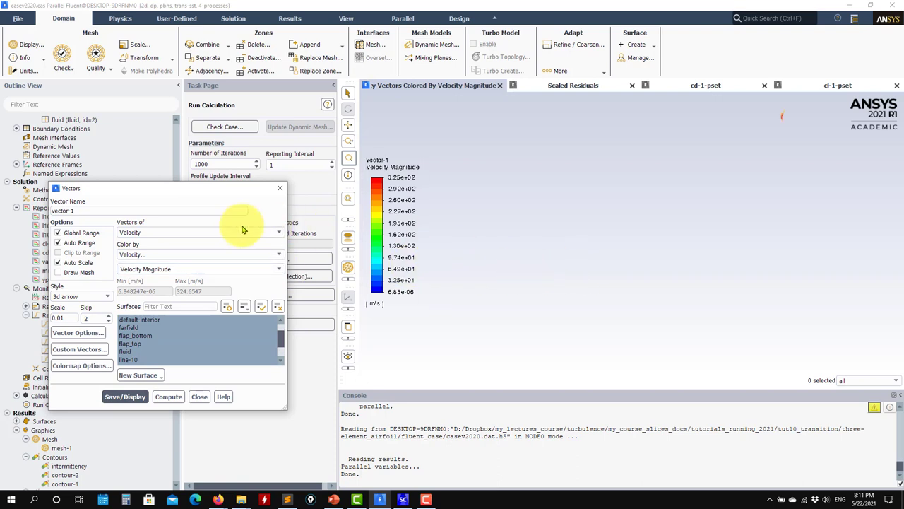
{"action": "left_click_drag", "start_coordinate": [200, 198], "coordinate": [307, 203]}
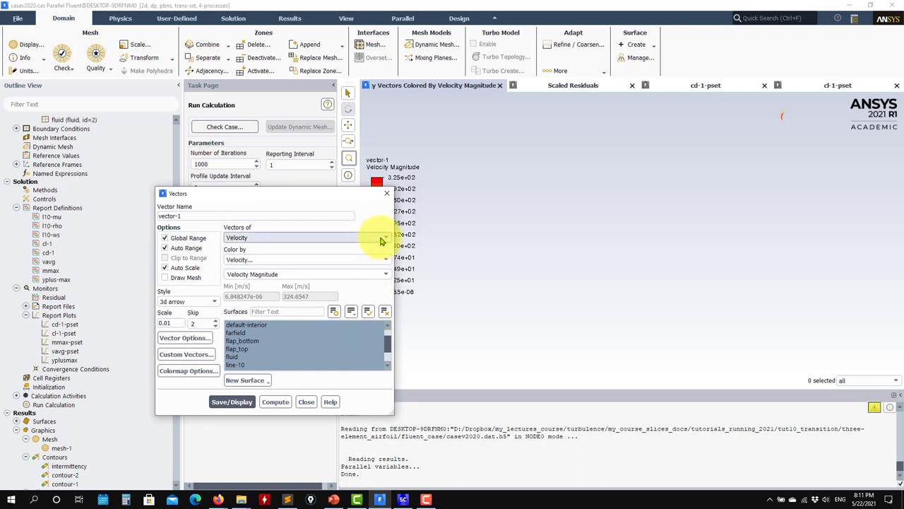
{"action": "left_click", "coordinate": [307, 402]}
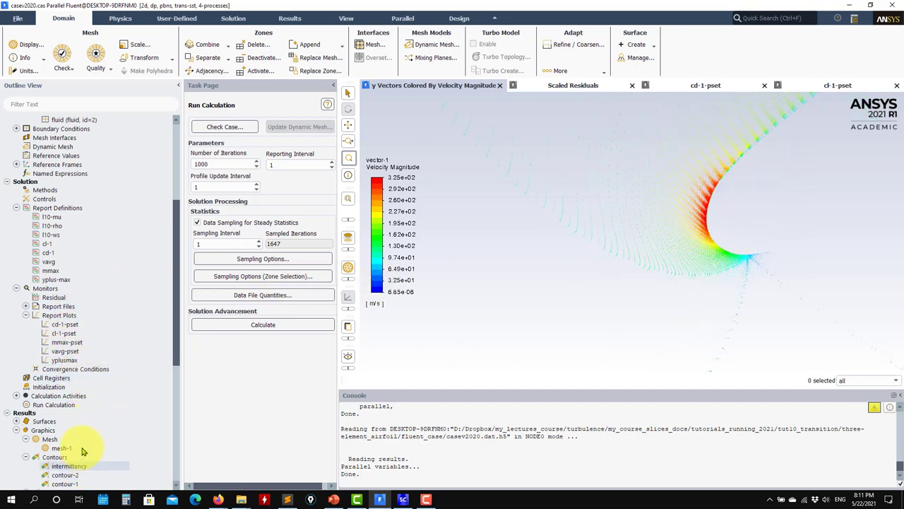
Step: Reopen vector-1, set the vector scale to 0.2, and redisplay the velocity vectors around the slat
{"action": "scroll", "coordinate": [83, 423], "scroll_direction": "down", "scroll_amount": 4}
{"action": "double_click", "coordinate": [83, 396]}
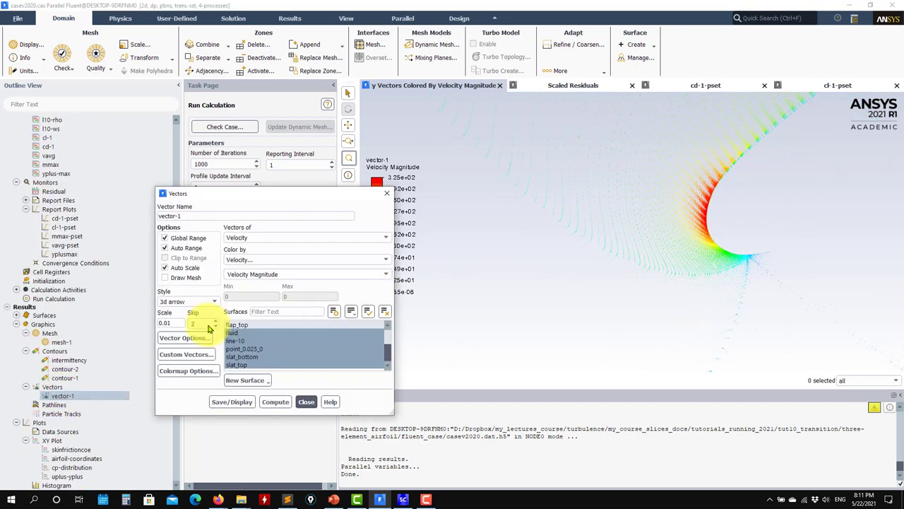
{"action": "left_click", "coordinate": [173, 324]}
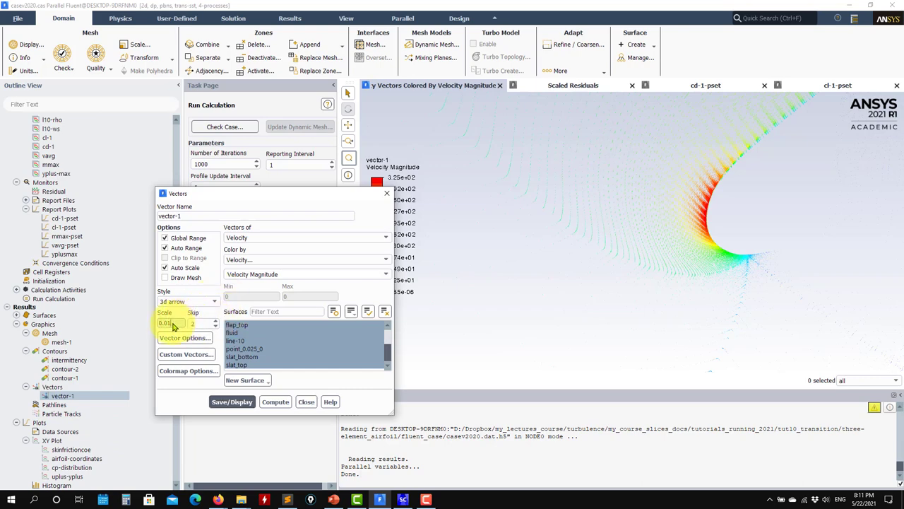
{"action": "left_click_drag", "start_coordinate": [173, 325], "coordinate": [148, 328]}
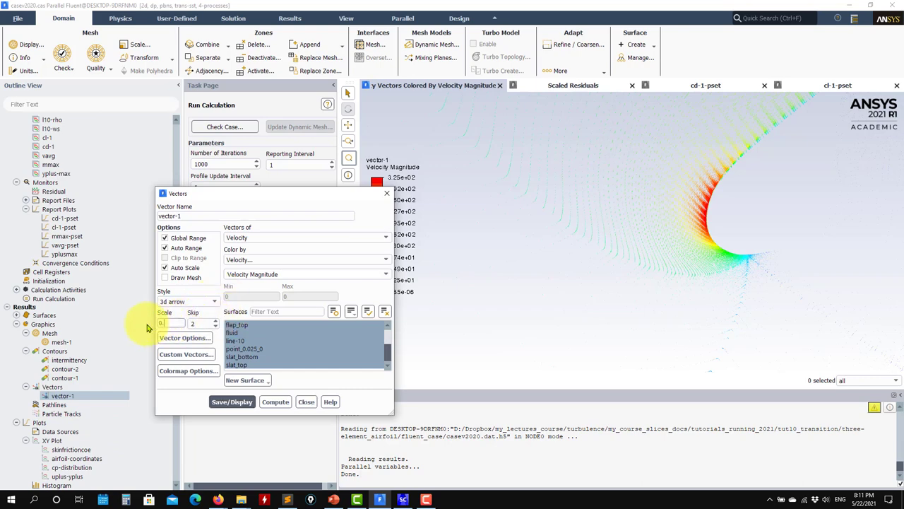
{"action": "type", "text": "0.2"}
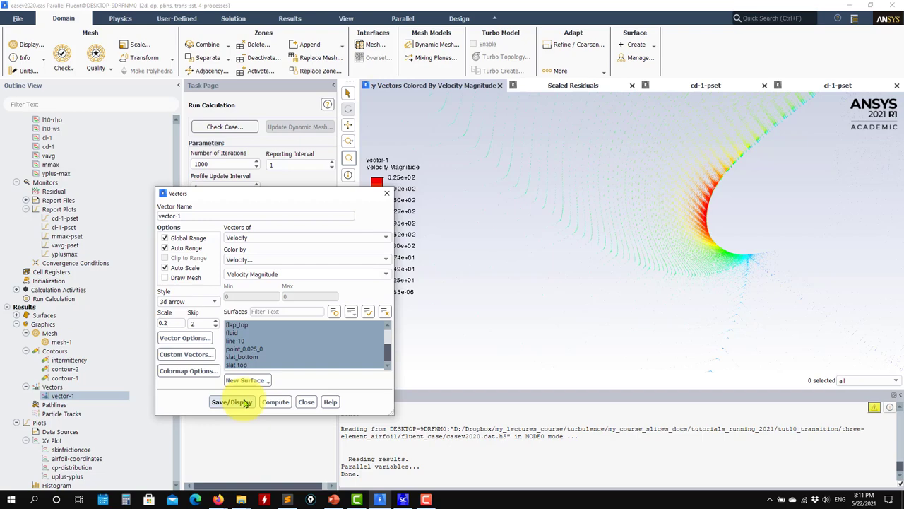
{"action": "left_click", "coordinate": [244, 402]}
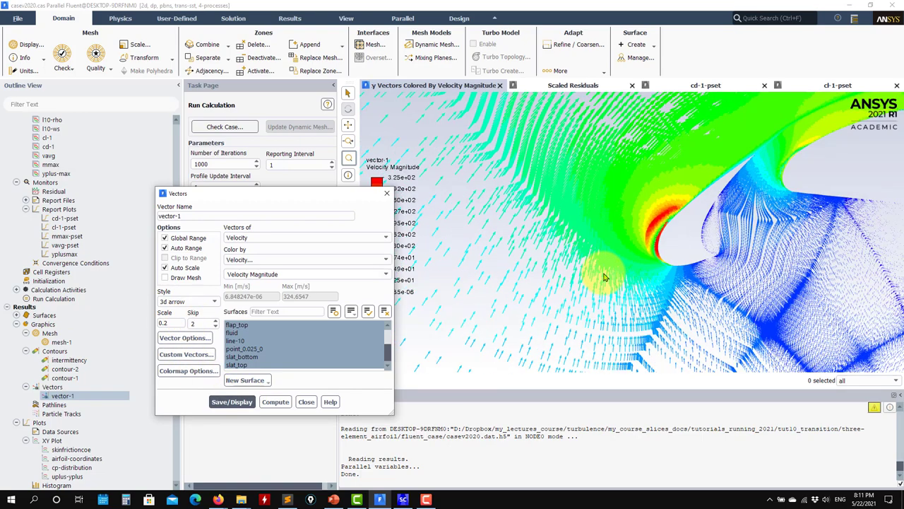
{"action": "scroll", "coordinate": [604, 277], "scroll_direction": "up", "scroll_amount": 6}
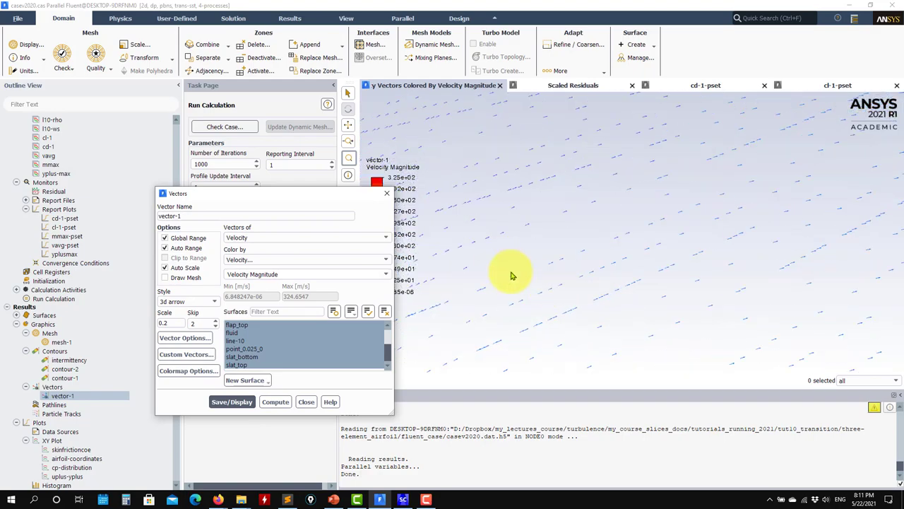
Step: Examine the velocity vectors in the cove under the main element's trailing edge and around the gap ahead of the flap
{"action": "scroll", "coordinate": [813, 291], "scroll_direction": "down", "scroll_amount": 6}
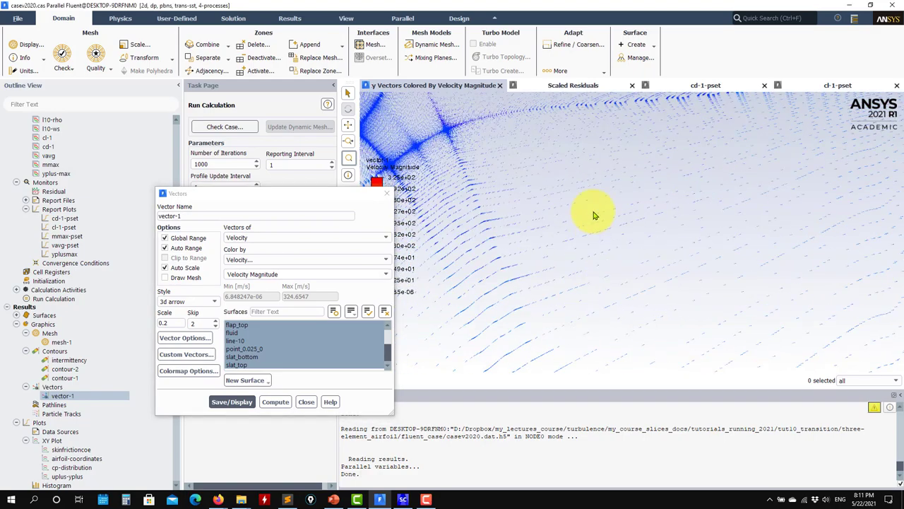
{"action": "left_click_drag", "start_coordinate": [615, 162], "coordinate": [526, 239]}
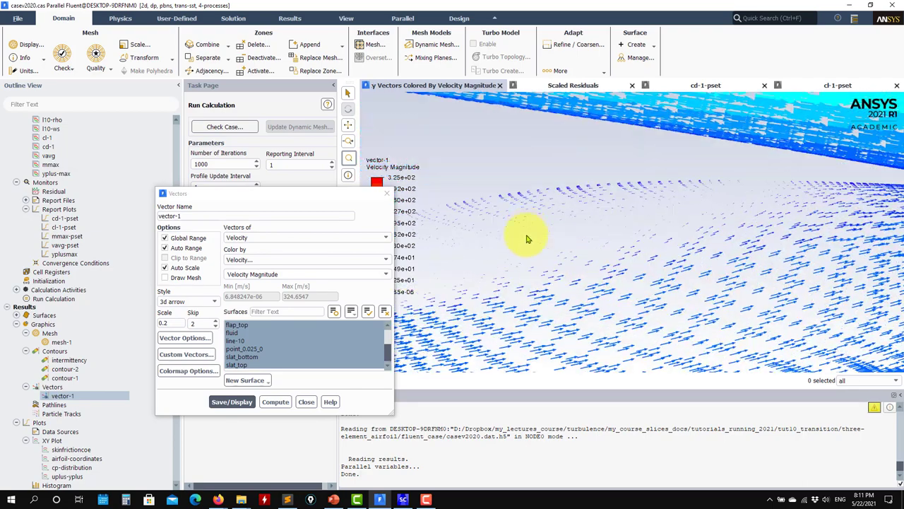
{"action": "left_click_drag", "start_coordinate": [627, 261], "coordinate": [566, 178]}
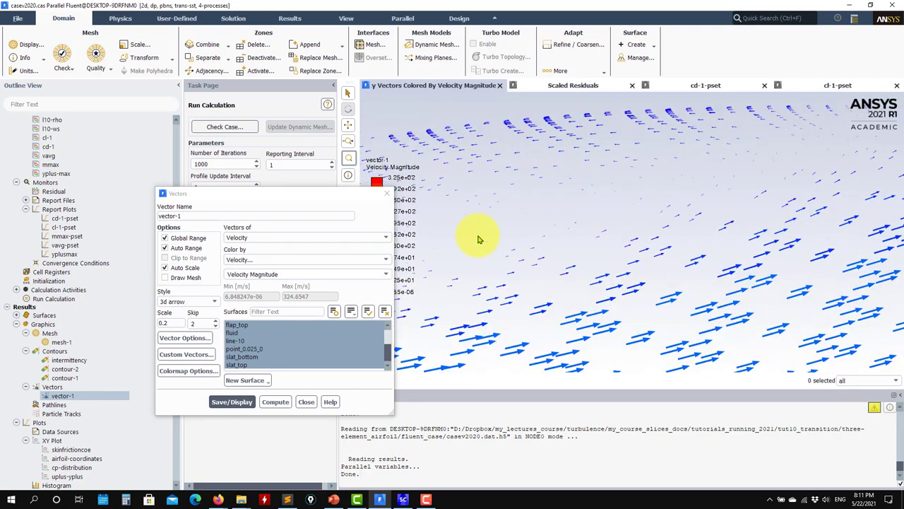
{"action": "left_click_drag", "start_coordinate": [655, 262], "coordinate": [617, 283]}
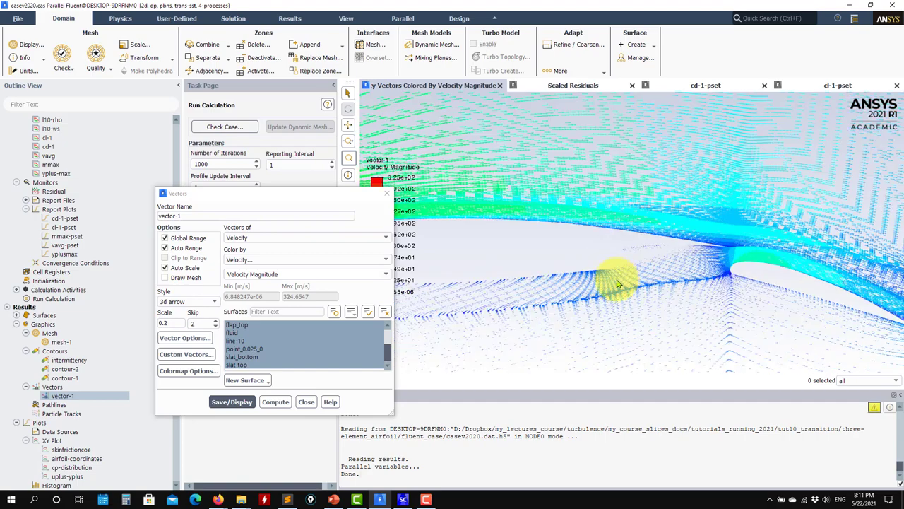
{"action": "left_click_drag", "start_coordinate": [898, 291], "coordinate": [866, 270]}
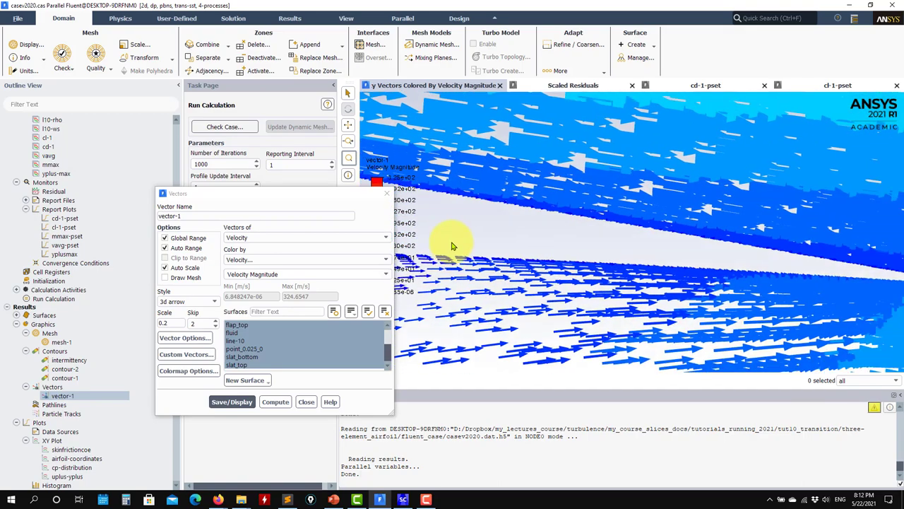
Step: Examine the near-wall velocity vectors around the flap, return to the whole airfoil, and close the vector-1 settings
{"action": "scroll", "coordinate": [860, 337], "scroll_direction": "up", "scroll_amount": 5}
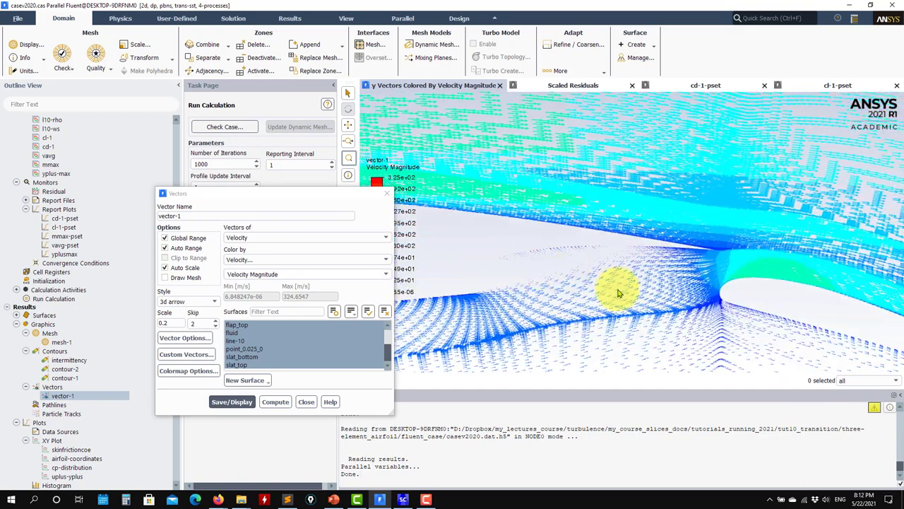
{"action": "scroll", "coordinate": [684, 274], "scroll_direction": "up", "scroll_amount": 3}
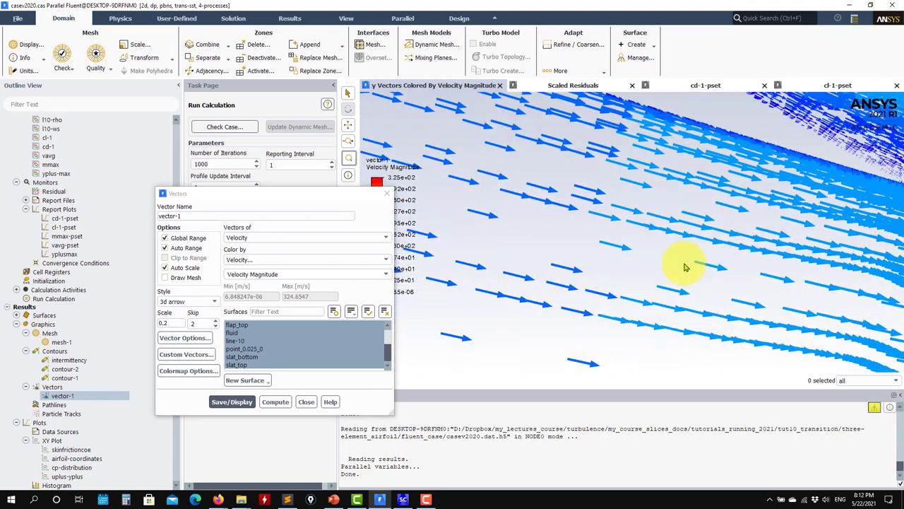
{"action": "scroll", "coordinate": [697, 233], "scroll_direction": "up", "scroll_amount": 4}
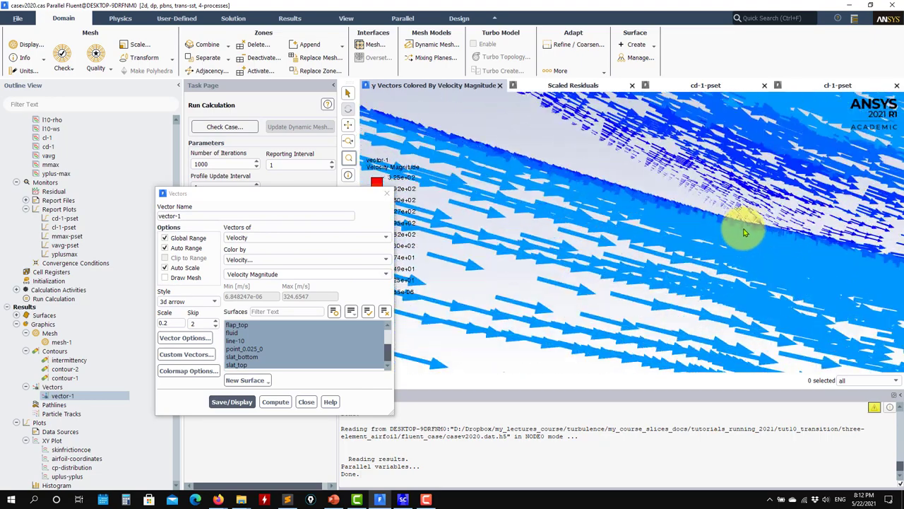
{"action": "scroll", "coordinate": [652, 274], "scroll_direction": "up", "scroll_amount": 4}
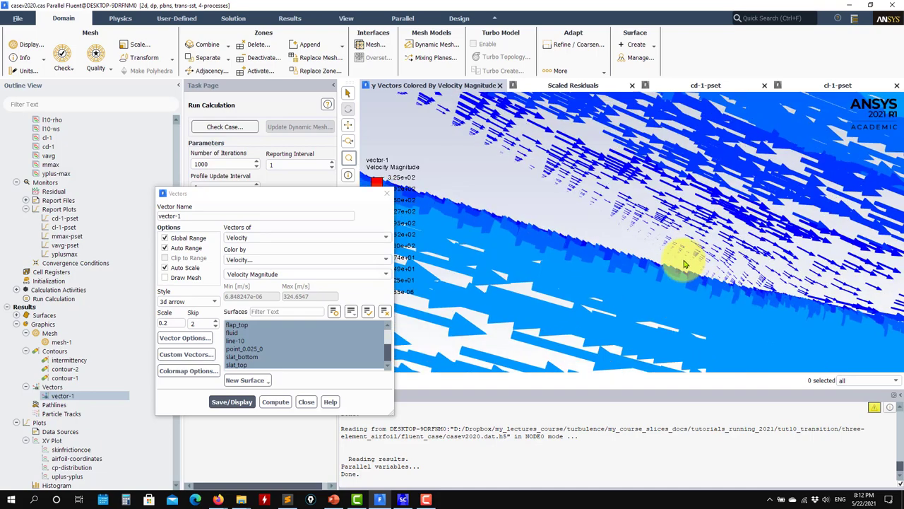
{"action": "scroll", "coordinate": [710, 268], "scroll_direction": "up", "scroll_amount": 2}
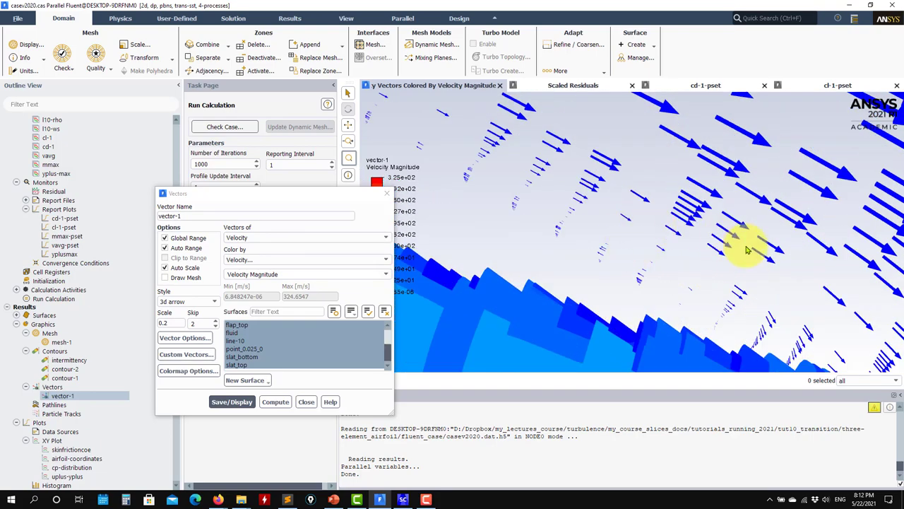
{"action": "scroll", "coordinate": [591, 247], "scroll_direction": "down", "scroll_amount": 6}
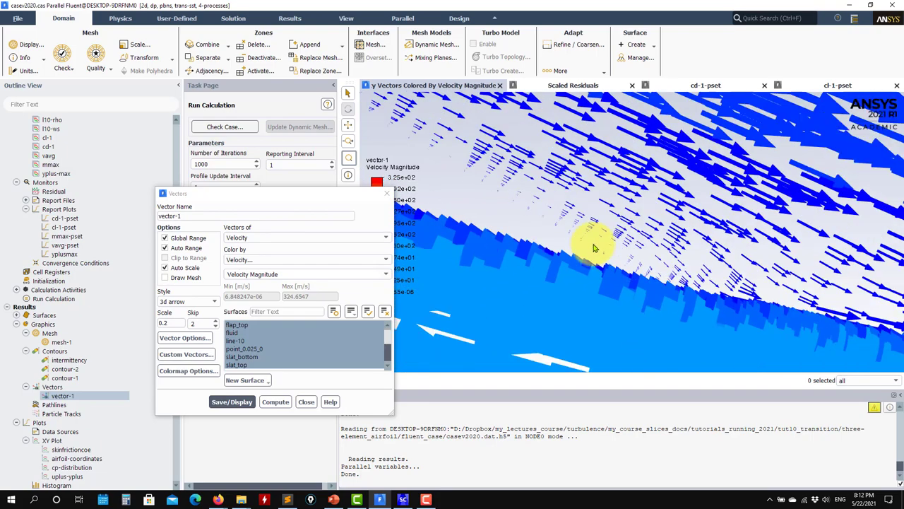
{"action": "scroll", "coordinate": [777, 262], "scroll_direction": "down", "scroll_amount": 6}
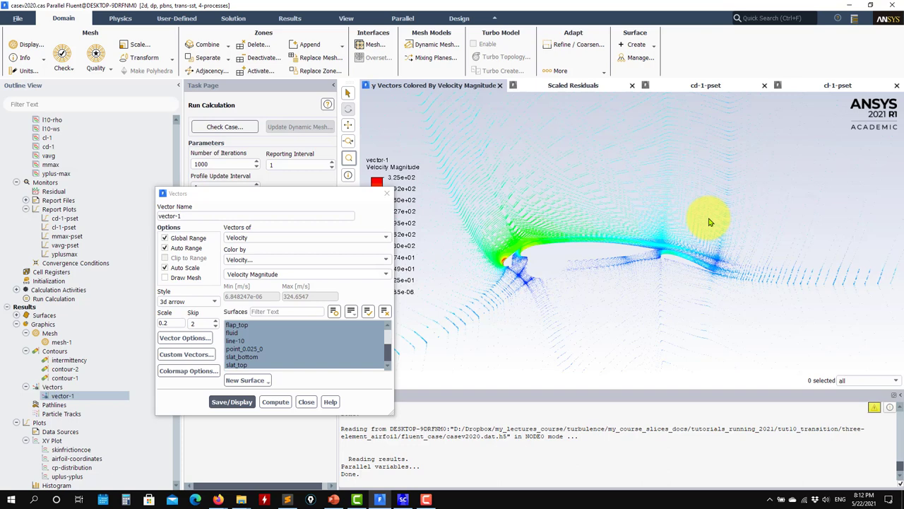
{"action": "left_click", "coordinate": [305, 402]}
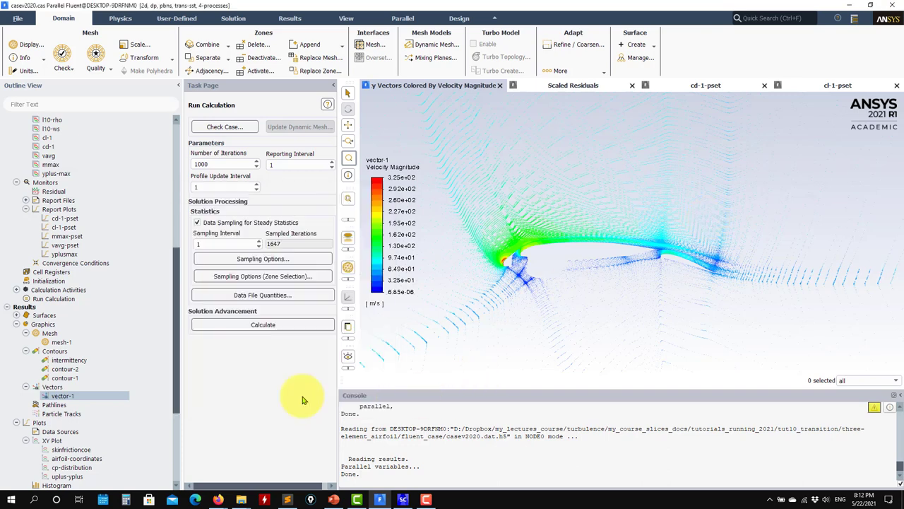
Step: Redisplay the contour-1 velocity magnitude field on the fluid surface and close its settings
{"action": "double_click", "coordinate": [68, 378]}
{"action": "left_click", "coordinate": [138, 398]}
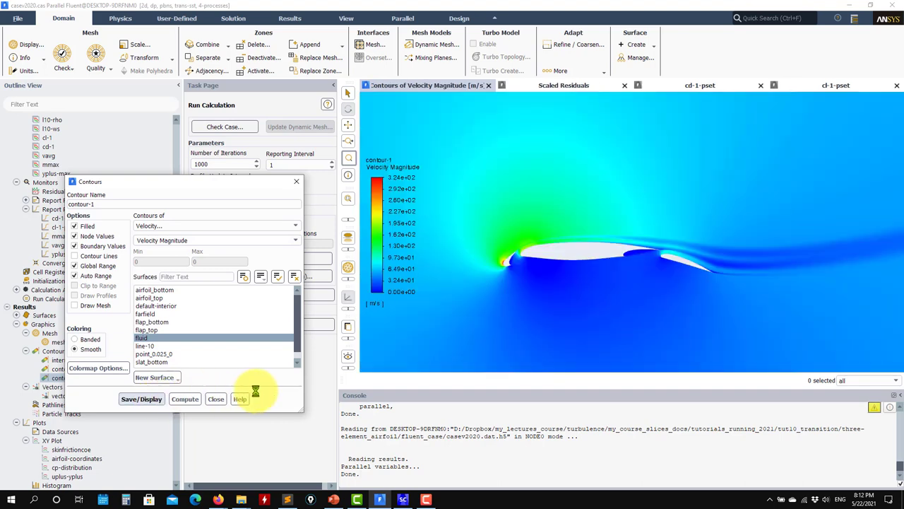
{"action": "scroll", "coordinate": [573, 307], "scroll_direction": "down", "scroll_amount": 2}
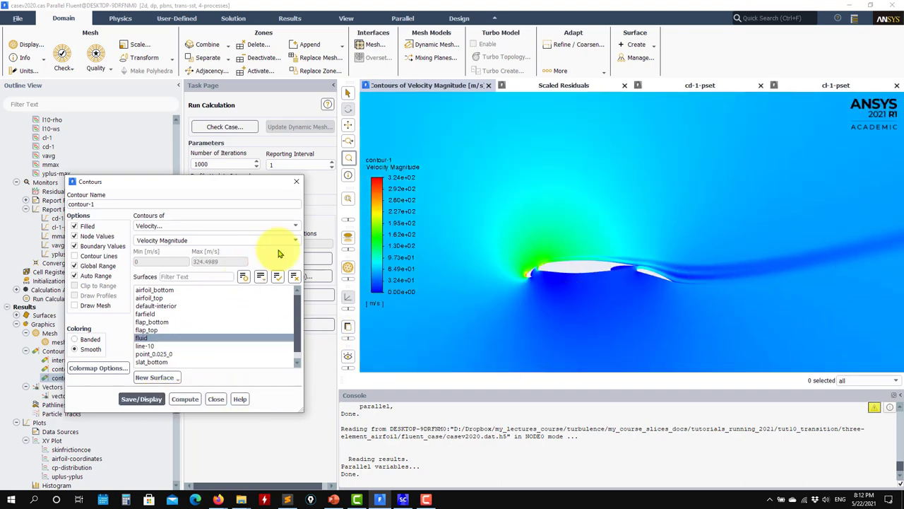
{"action": "left_click", "coordinate": [215, 400]}
Step: Collapse the Report Definitions, Monitors, and Graphics branches of the outline tree
{"action": "scroll", "coordinate": [89, 353], "scroll_direction": "up", "scroll_amount": 10}
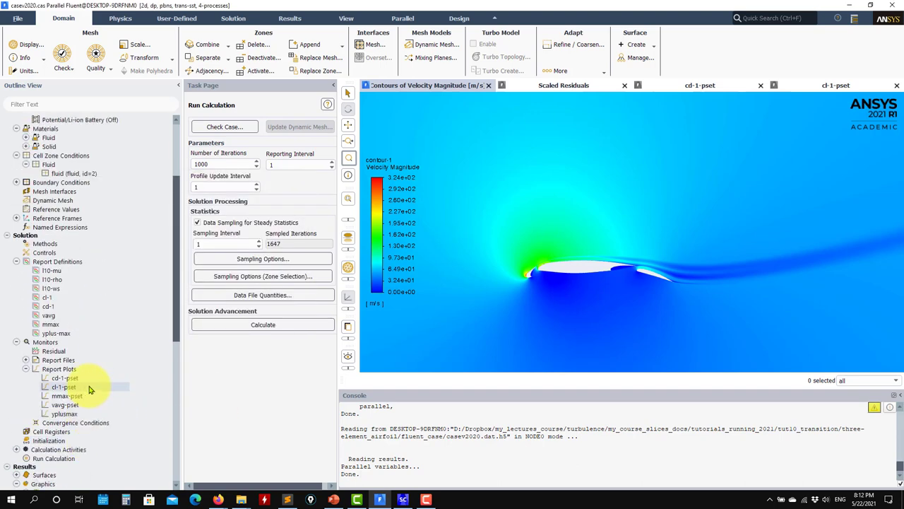
{"action": "scroll", "coordinate": [83, 313], "scroll_direction": "down", "scroll_amount": 5}
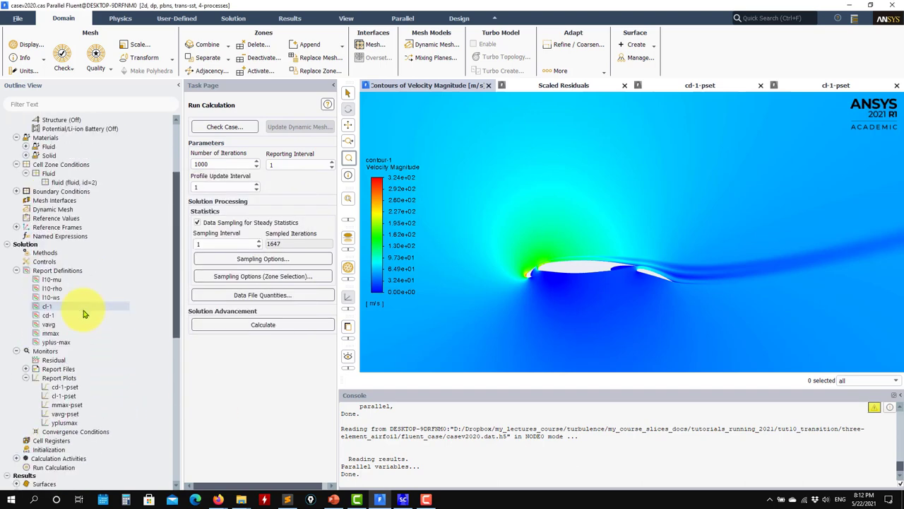
{"action": "left_click", "coordinate": [17, 271]}
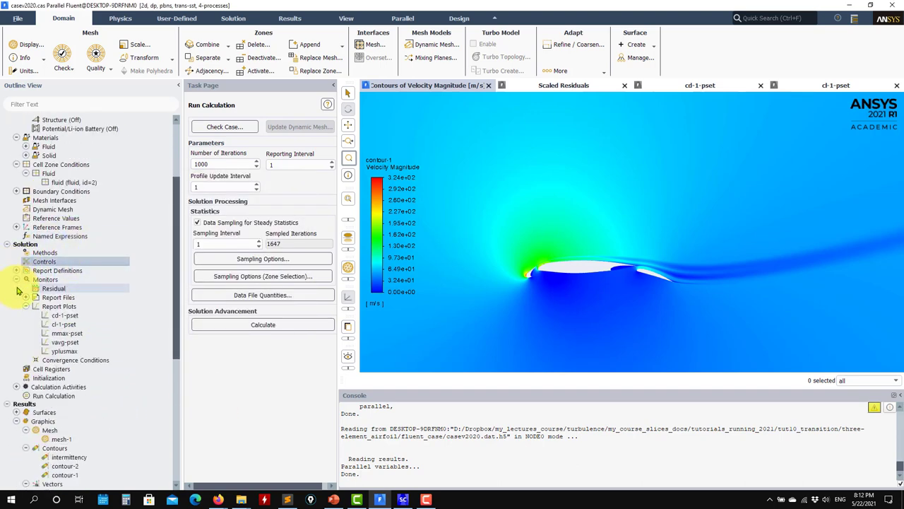
{"action": "left_click", "coordinate": [16, 280]}
{"action": "left_click", "coordinate": [16, 340]}
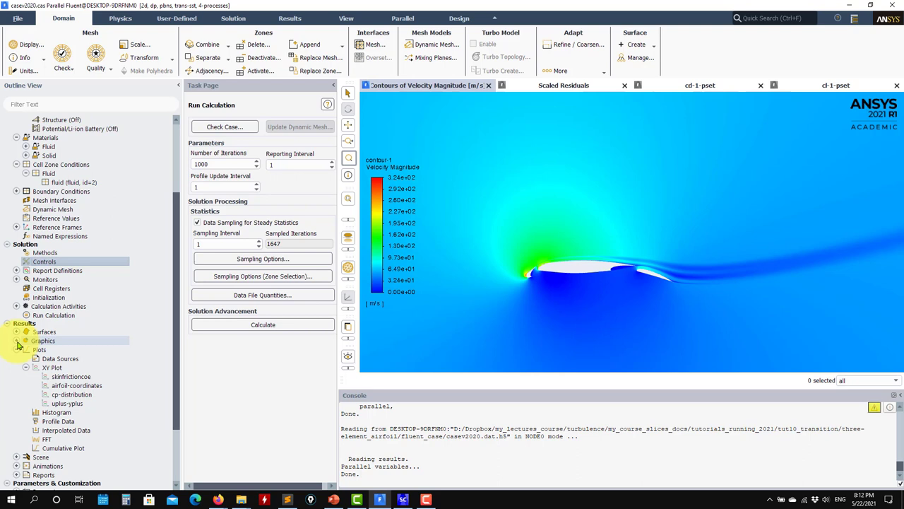
Step: Open the solution methods and review the available pressure-velocity coupling schemes, leaving Coupled selected
{"action": "left_click", "coordinate": [44, 253]}
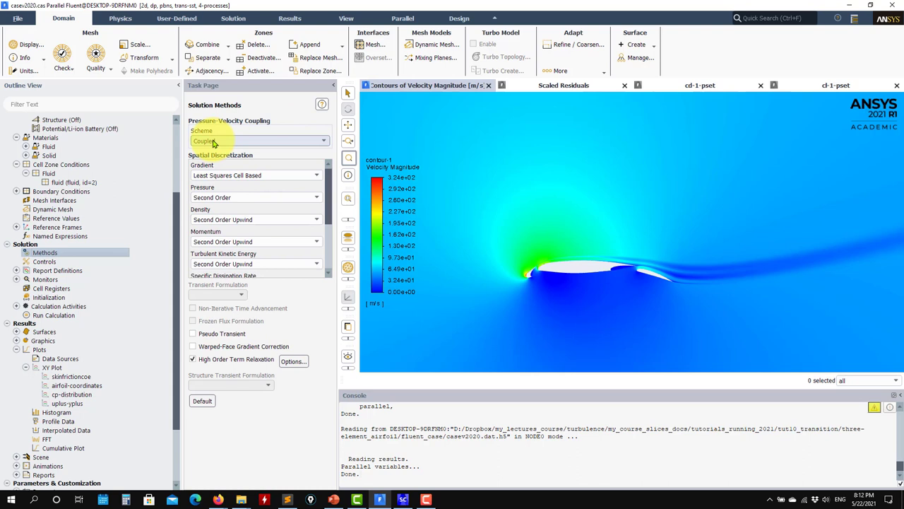
{"action": "left_click", "coordinate": [214, 142]}
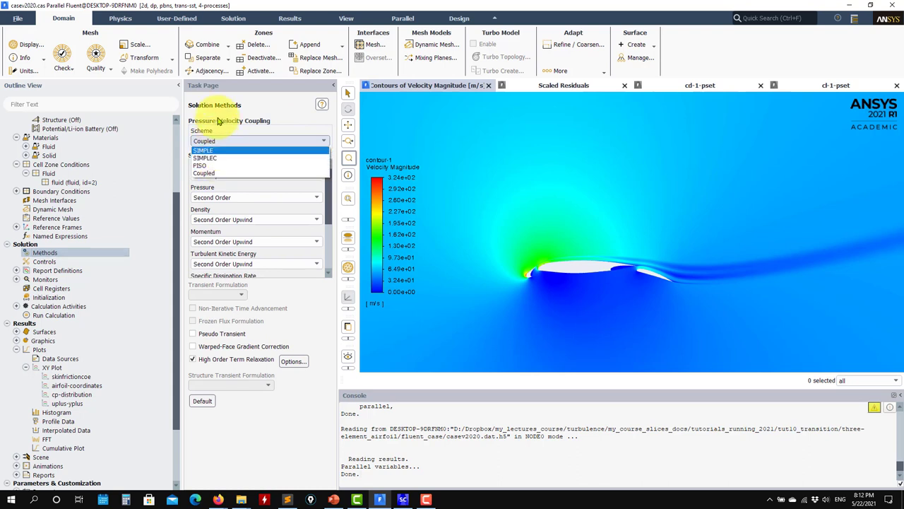
{"action": "left_click", "coordinate": [239, 106]}
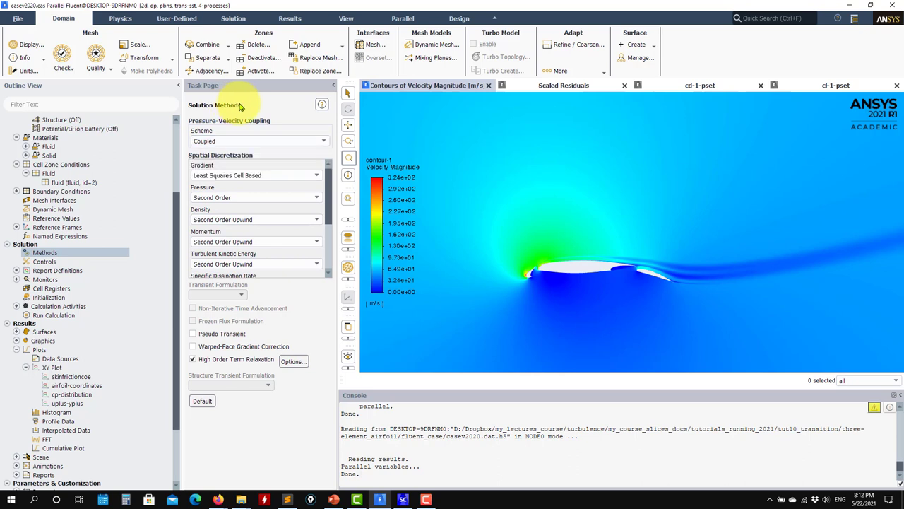